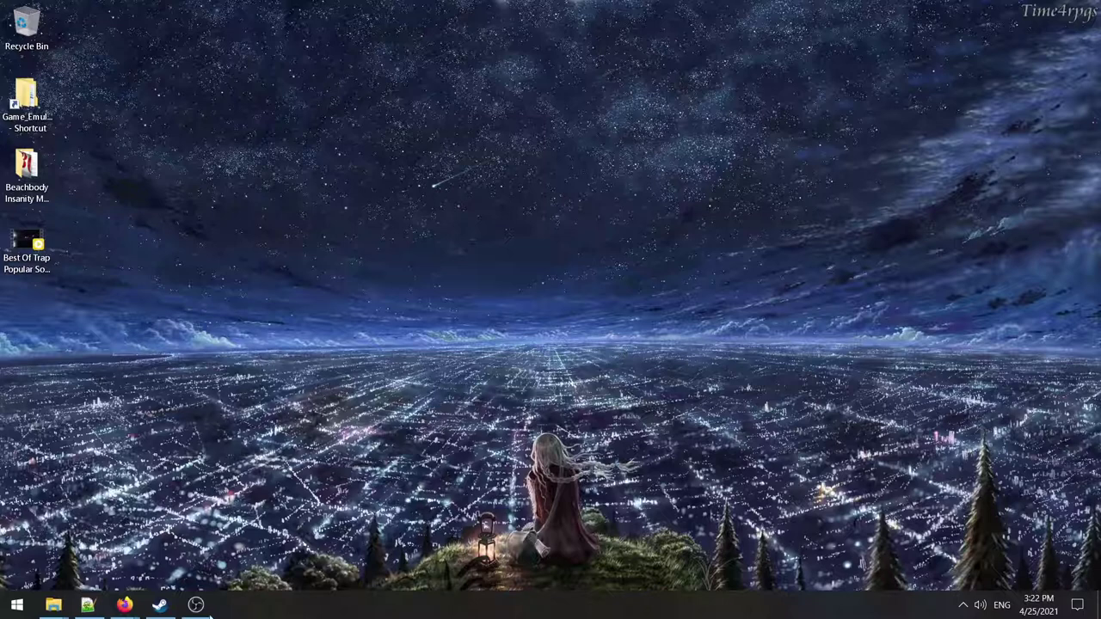
# Bring up the browser showing the P4G Community Enhancement Pack page and maximize its window.
pyautogui.moveTo(135, 609)
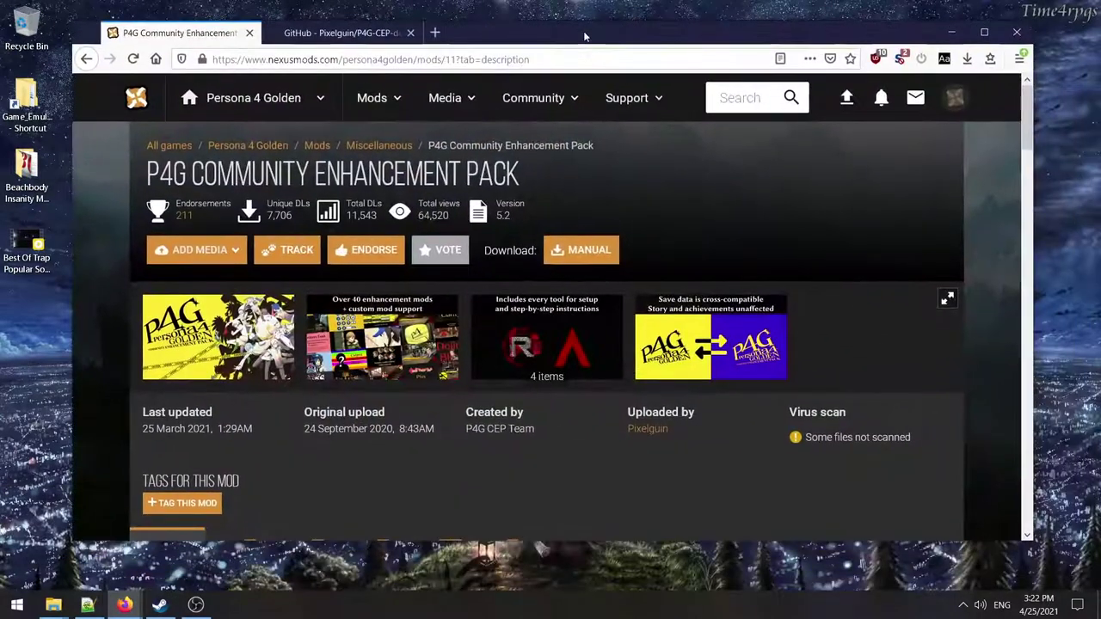
pyautogui.moveTo(583, 36)
pyautogui.mouseDown()
pyautogui.moveTo(569, 47)
pyautogui.moveTo(578, 42)
pyautogui.mouseUp()
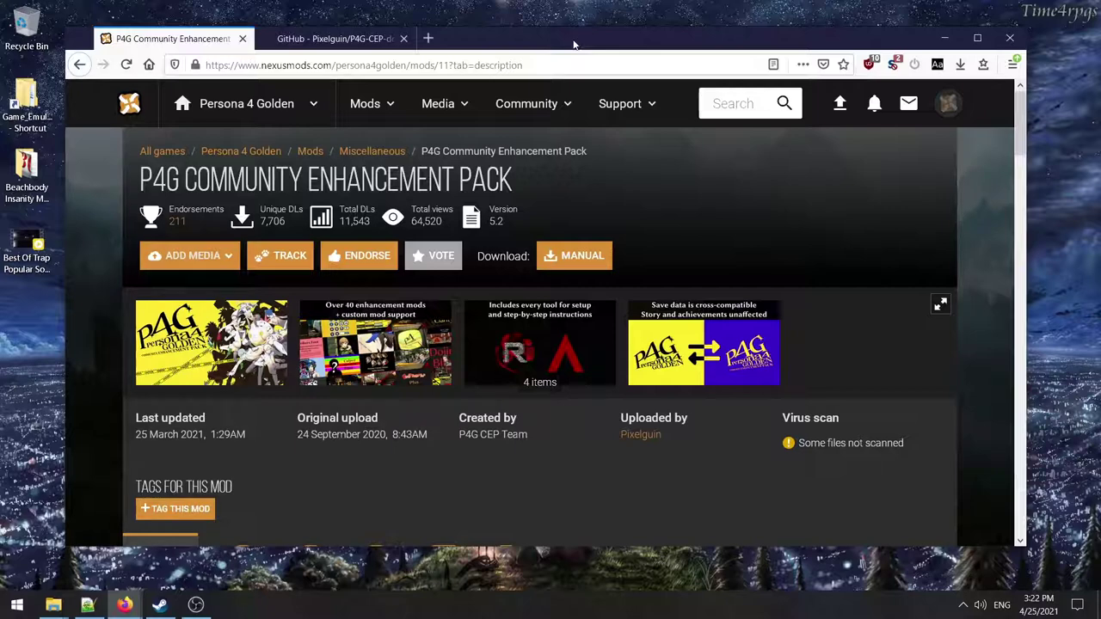
pyautogui.doubleClick(574, 44)
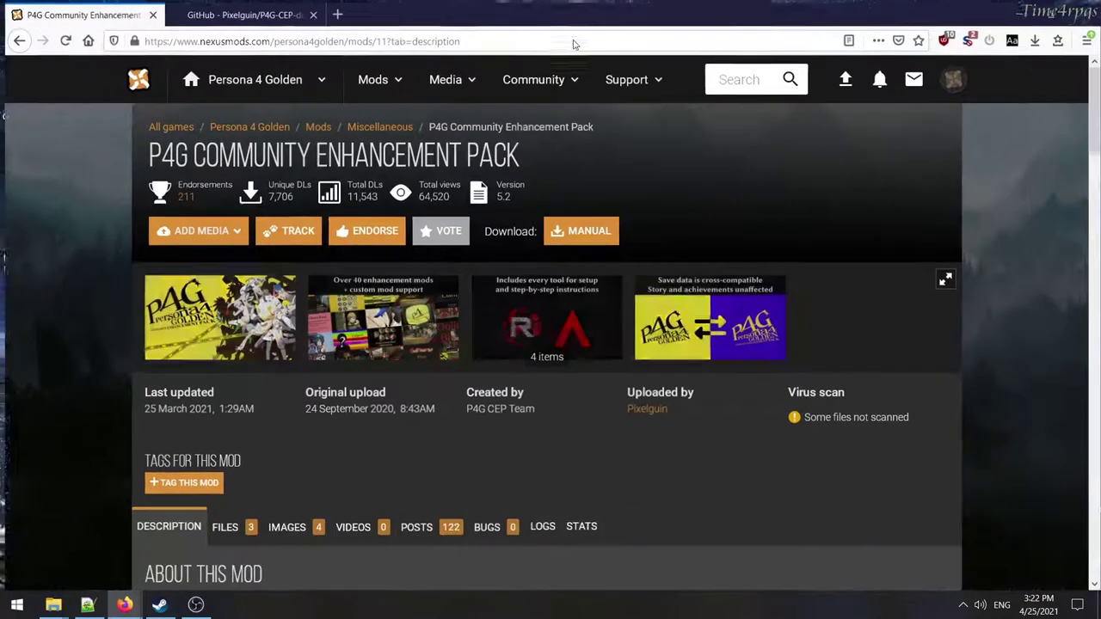
# Look over the mod page's header, introduction and installation notes for P4G Community Enhancement Pack.
pyautogui.scroll(-6, 665, 555)
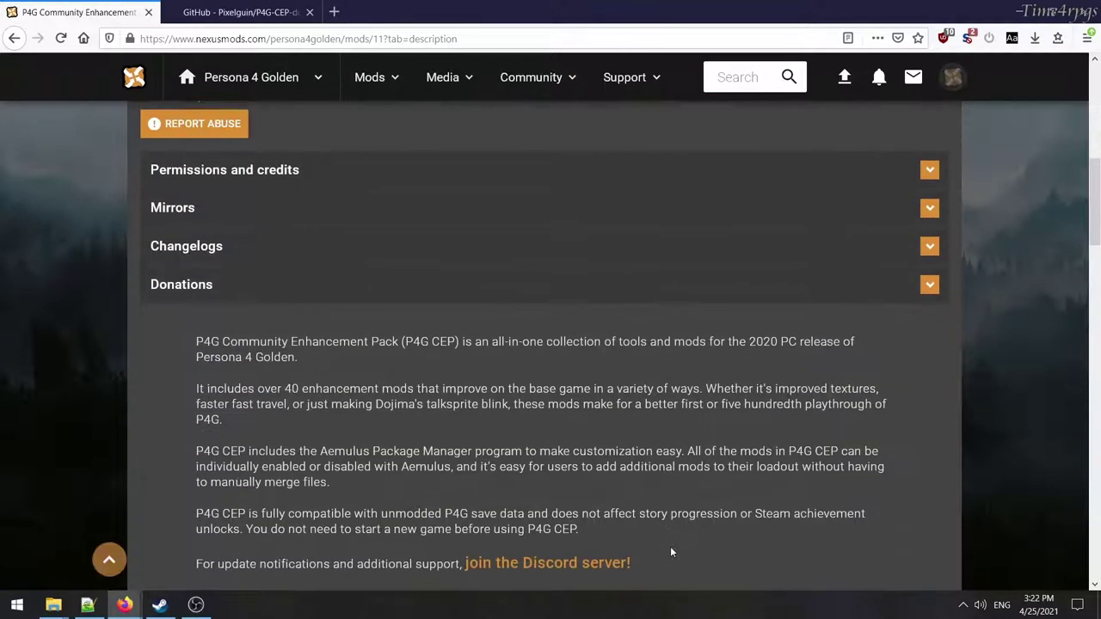
pyautogui.scroll(-2, 675, 547)
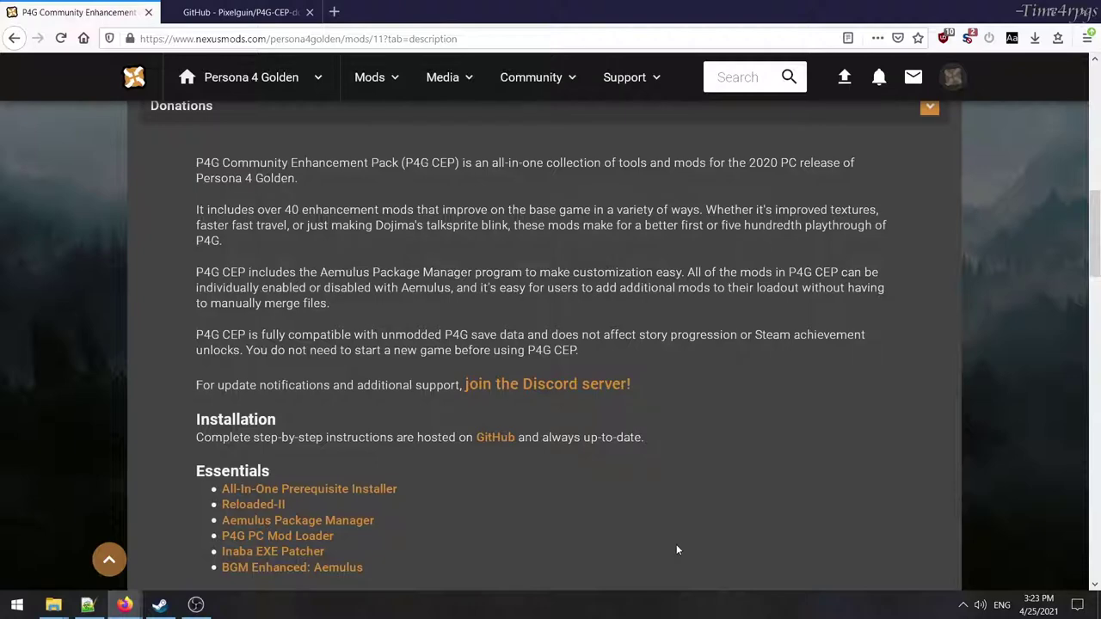
pyautogui.scroll(8, 551, 401)
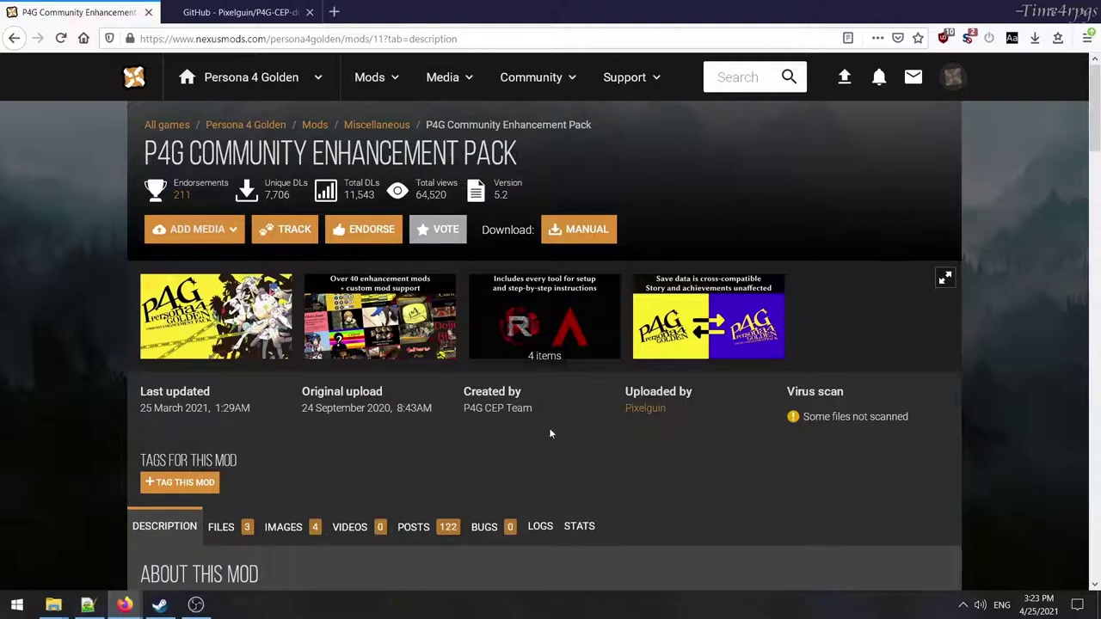
pyautogui.scroll(-5, 555, 496)
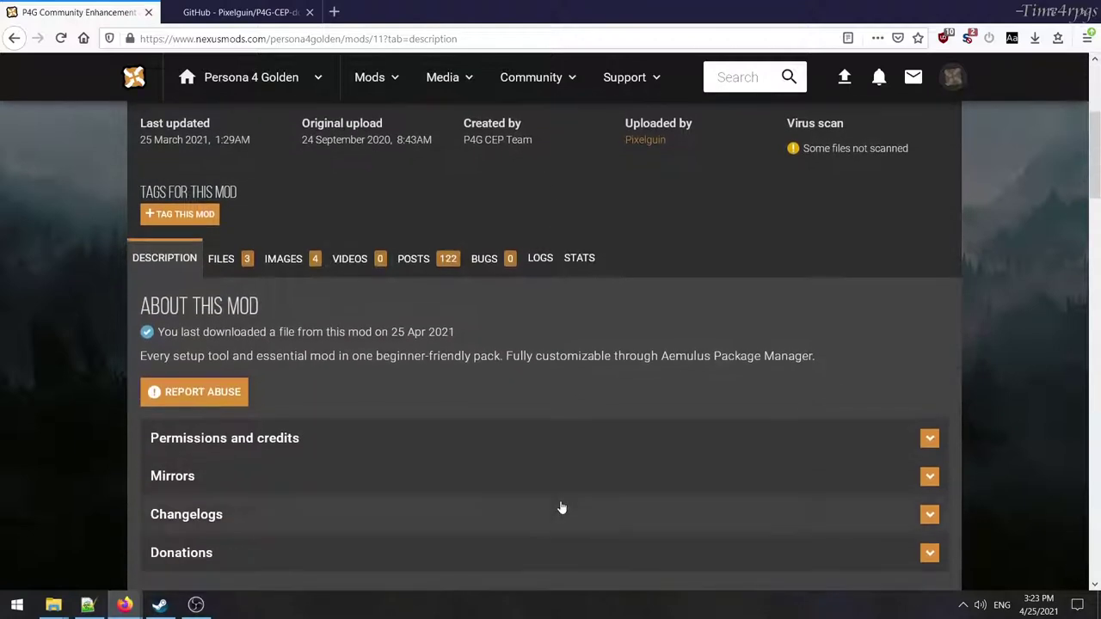
pyautogui.scroll(5, 559, 508)
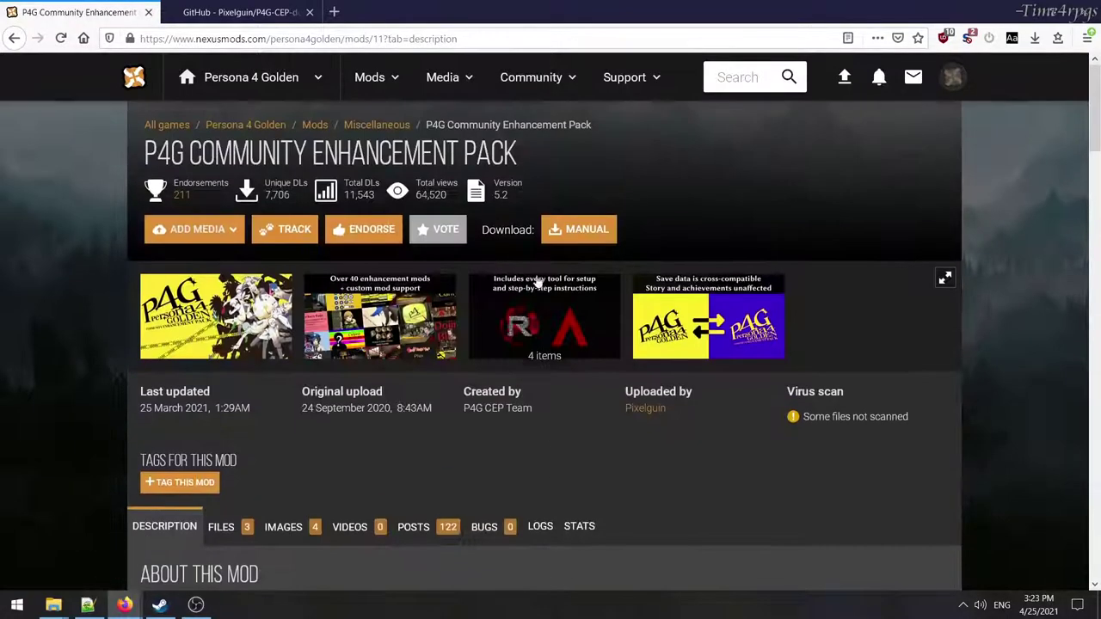
pyautogui.click(347, 41)
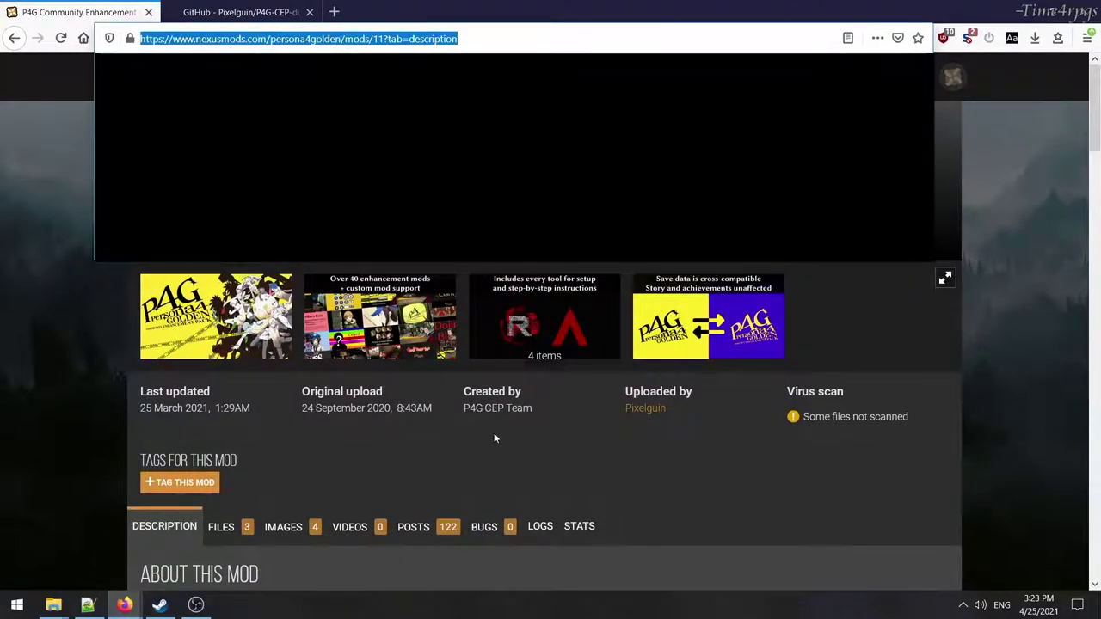
pyautogui.click(505, 462)
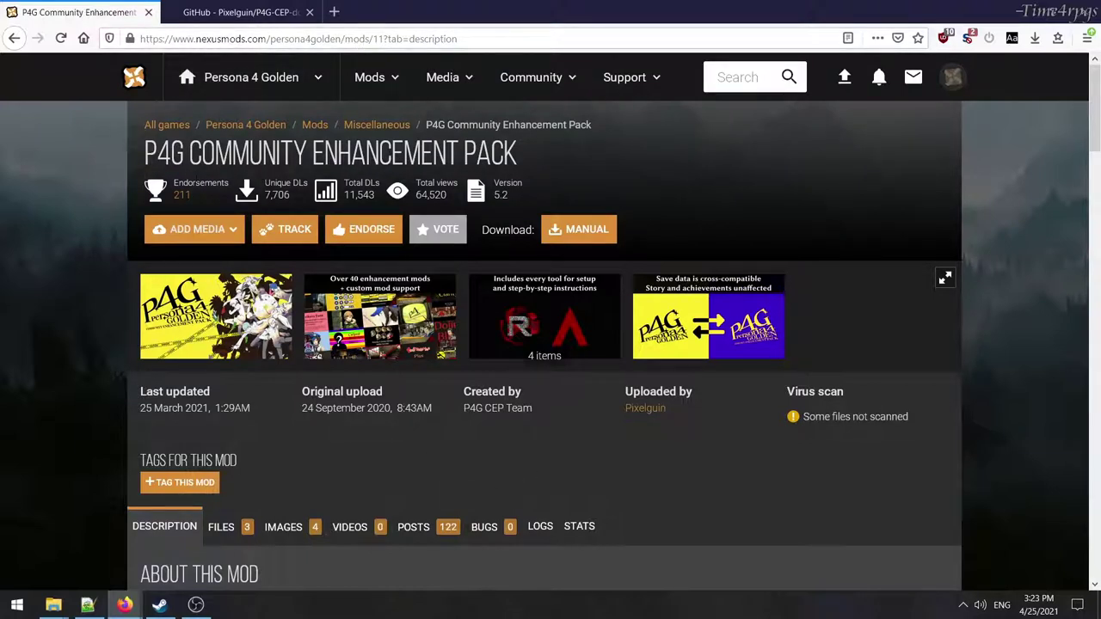
# Read through the pack's full list of included mods, from Essentials and Fixes down to Cheats.
pyautogui.moveTo(144, 153); pyautogui.dragTo(520, 153)
pyautogui.scroll(-2, 504, 463)
pyautogui.scroll(-2, 492, 464)
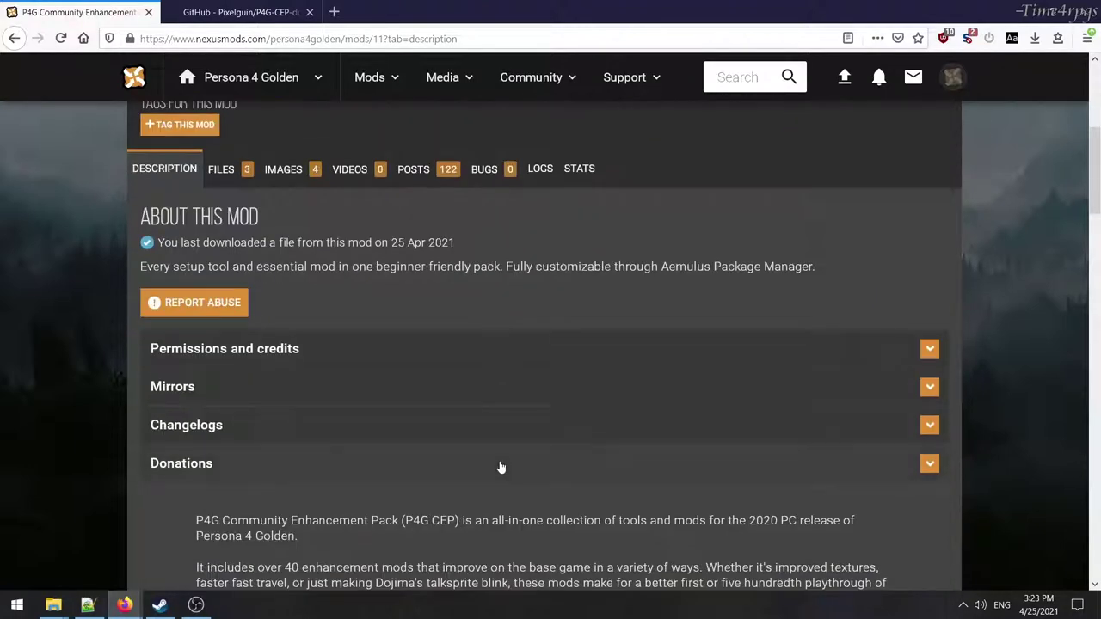
pyautogui.scroll(-3, 495, 467)
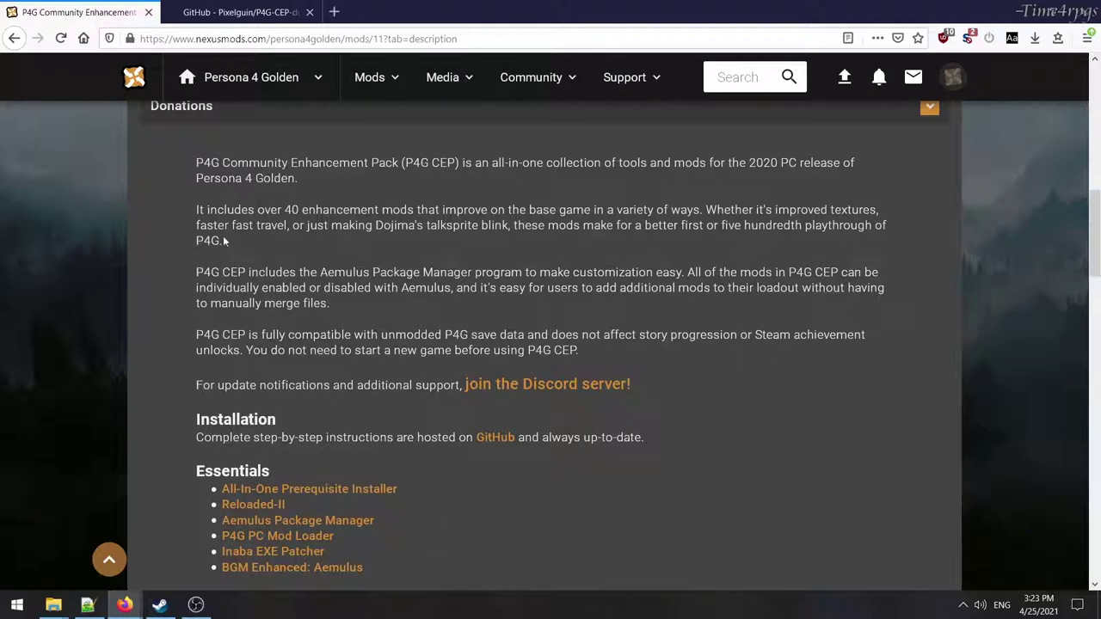
pyautogui.scroll(-1, 324, 412)
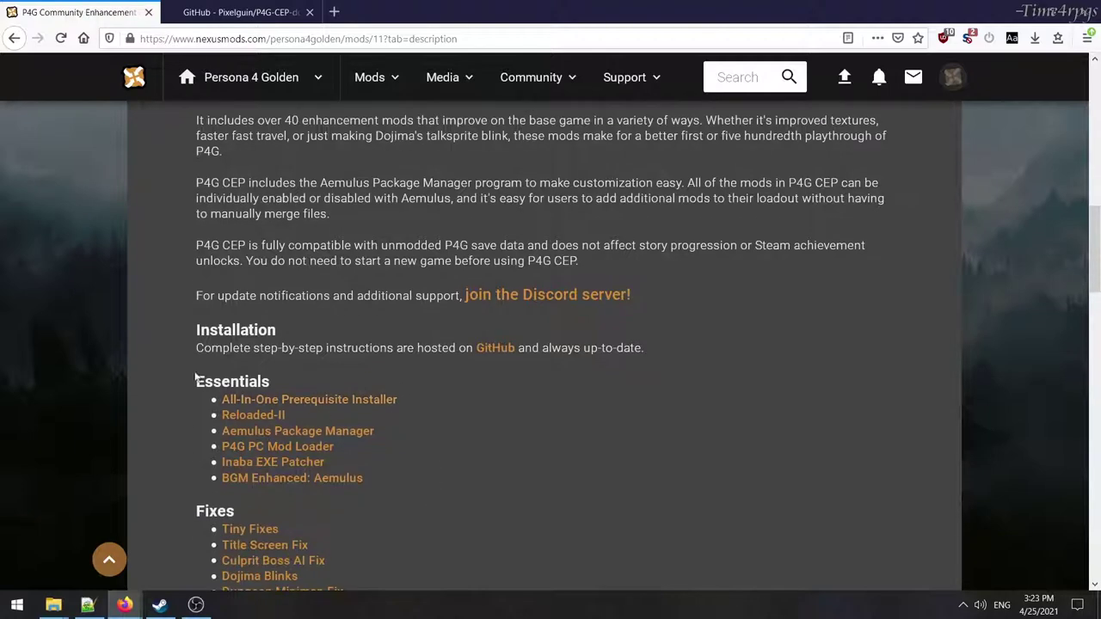
pyautogui.scroll(-1, 485, 441)
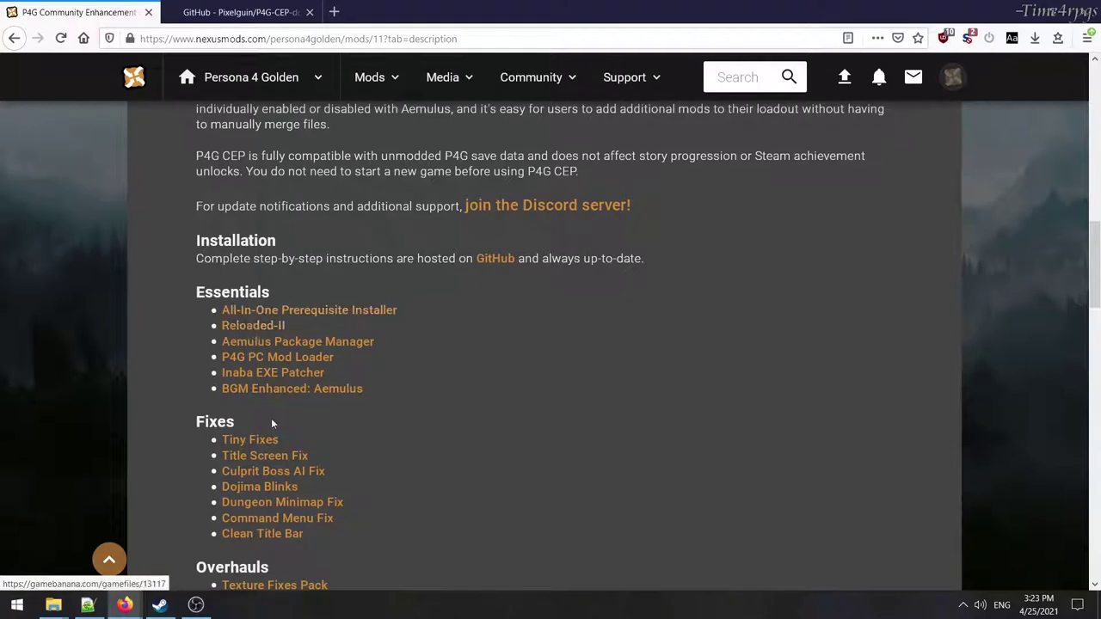
pyautogui.scroll(-2, 275, 420)
pyautogui.scroll(-2, 406, 460)
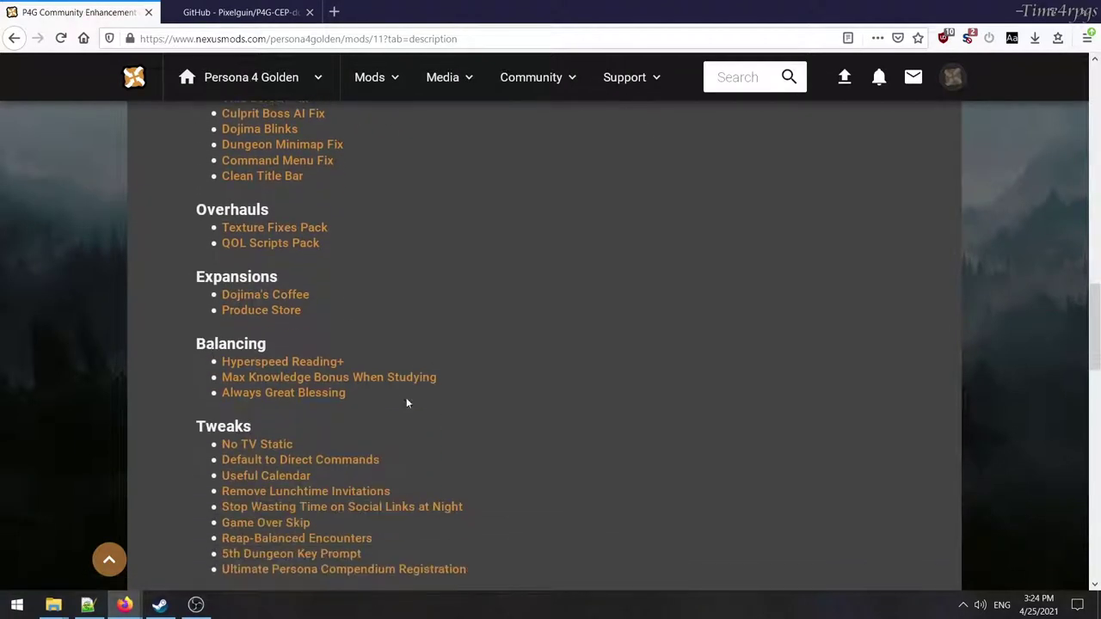
pyautogui.scroll(-2, 471, 419)
pyautogui.scroll(-2, 451, 462)
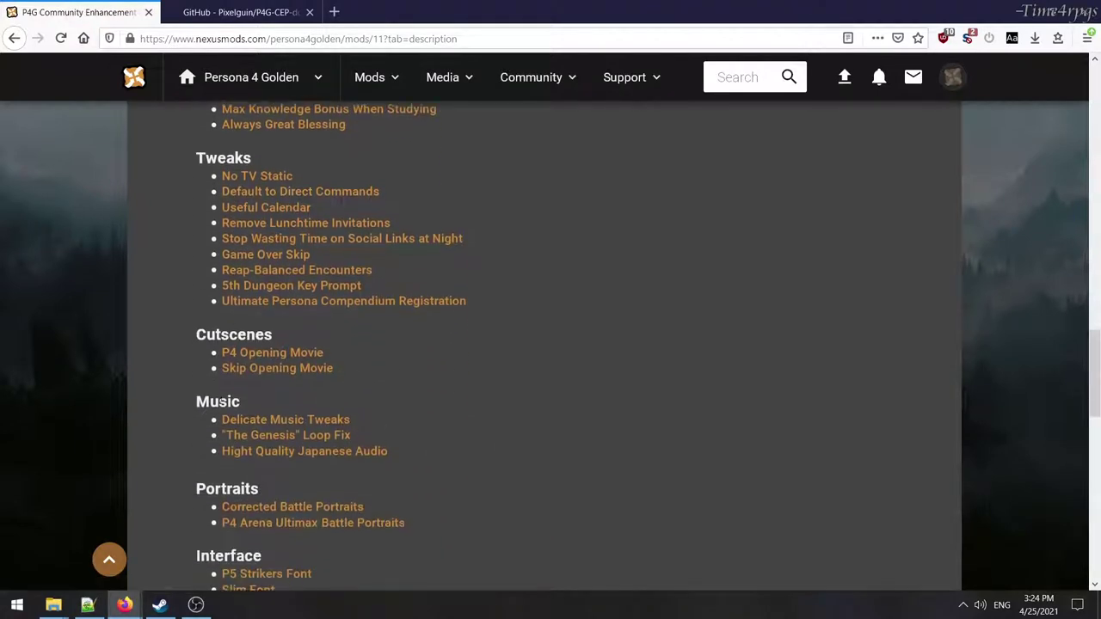
pyautogui.scroll(-4, 422, 441)
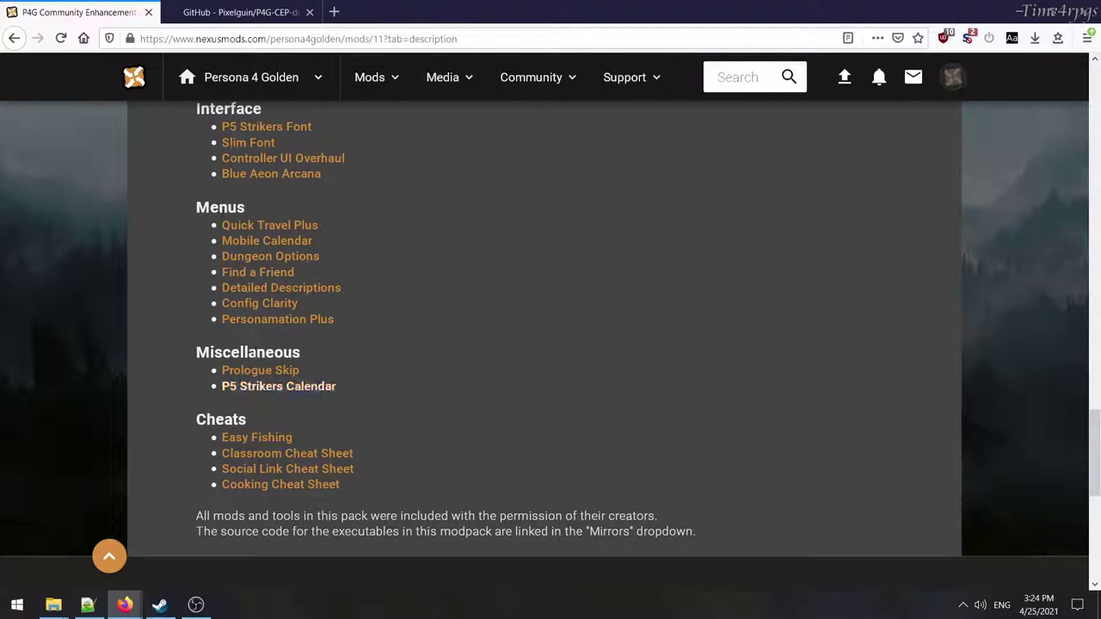
# Open the mod's file listing and find the main file P4G Community Enhancement Pack 5.2 with its manual download.
pyautogui.scroll(18, 478, 481)
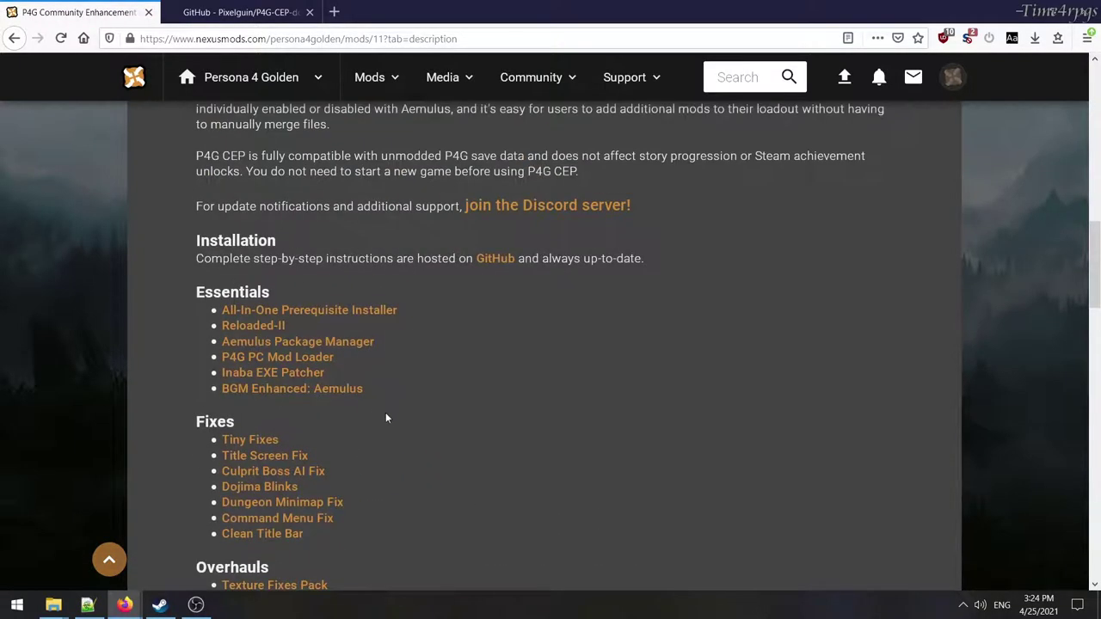
pyautogui.scroll(1, 411, 460)
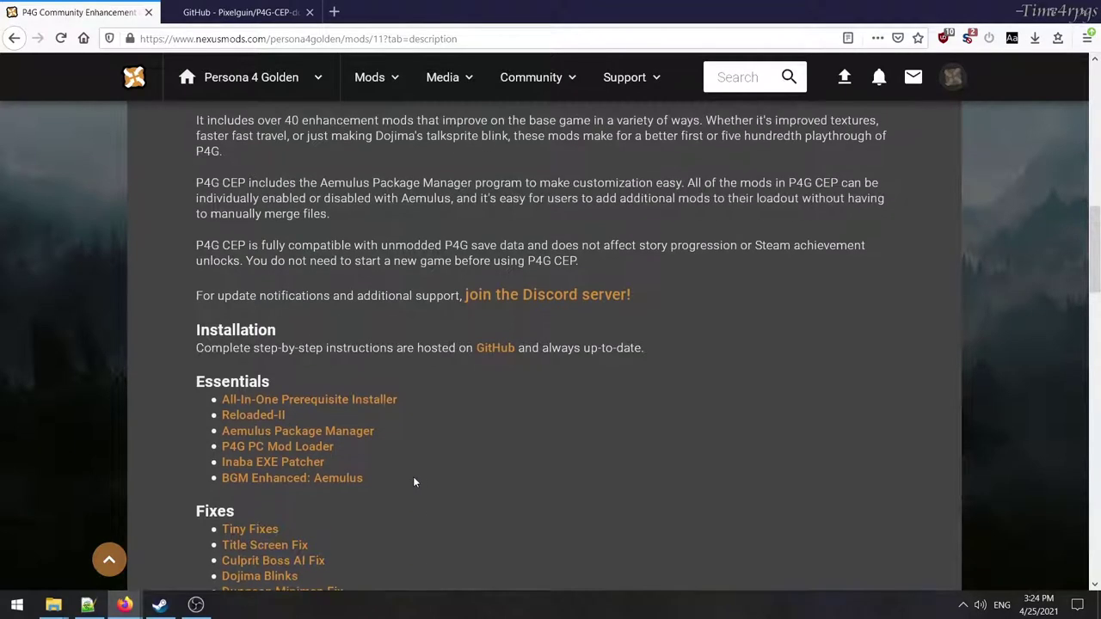
pyautogui.scroll(4, 395, 489)
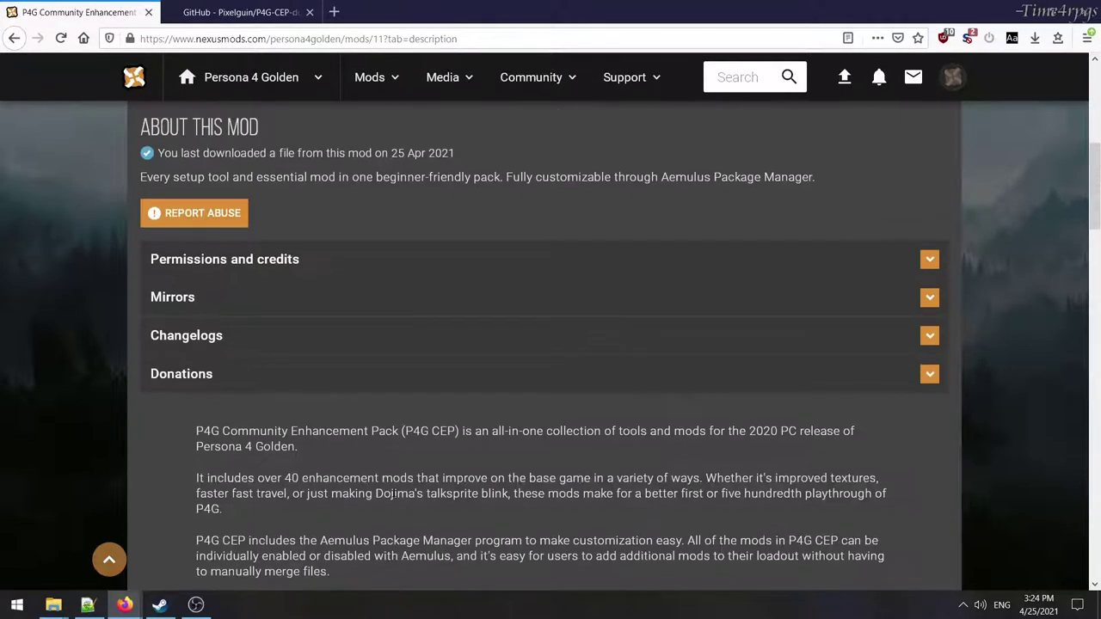
pyautogui.scroll(-2, 392, 492)
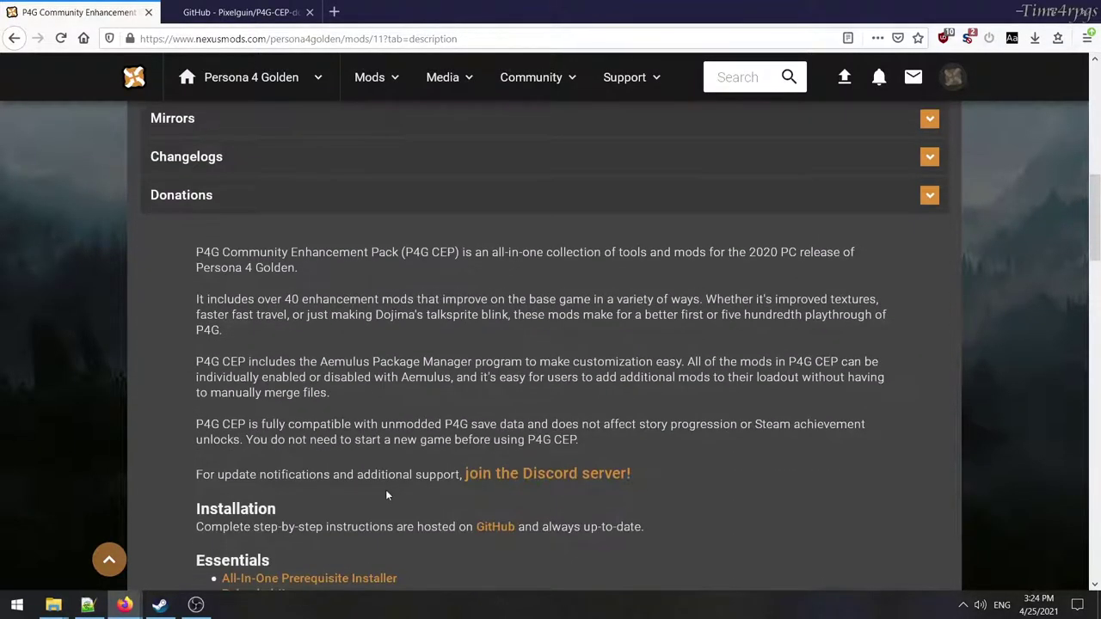
pyautogui.scroll(5, 387, 493)
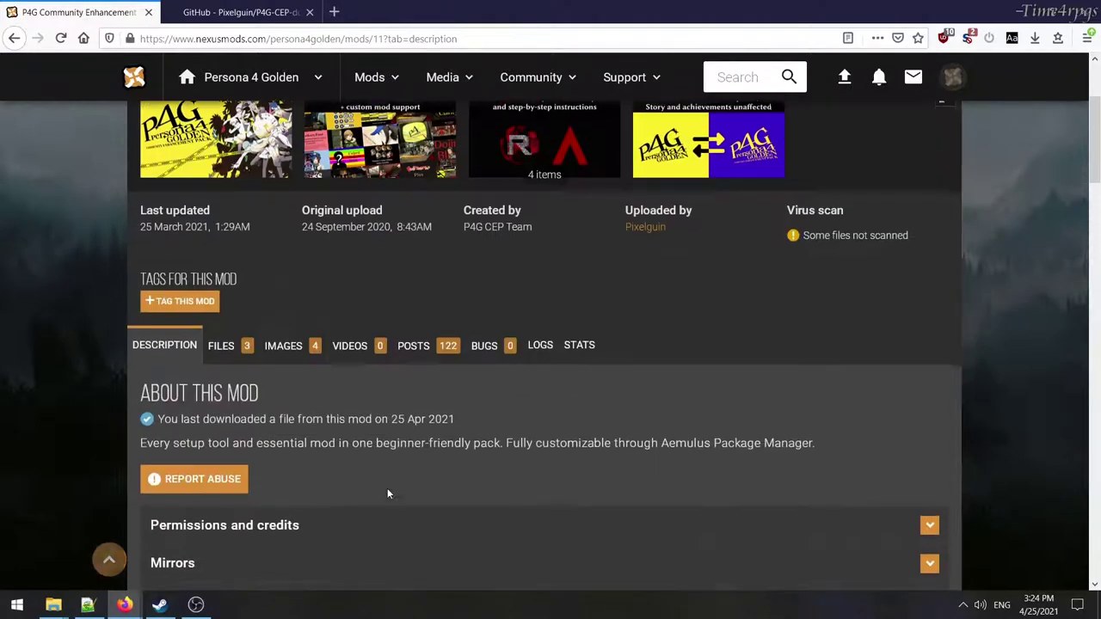
pyautogui.click(223, 353)
pyautogui.scroll(-2, 182, 446)
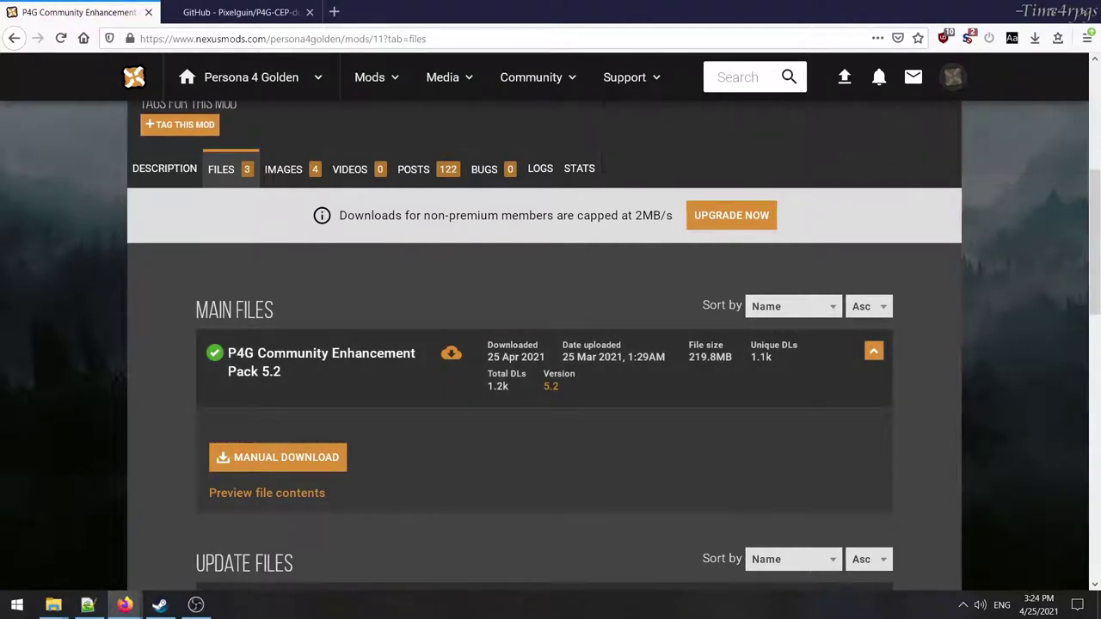
pyautogui.click(196, 604)
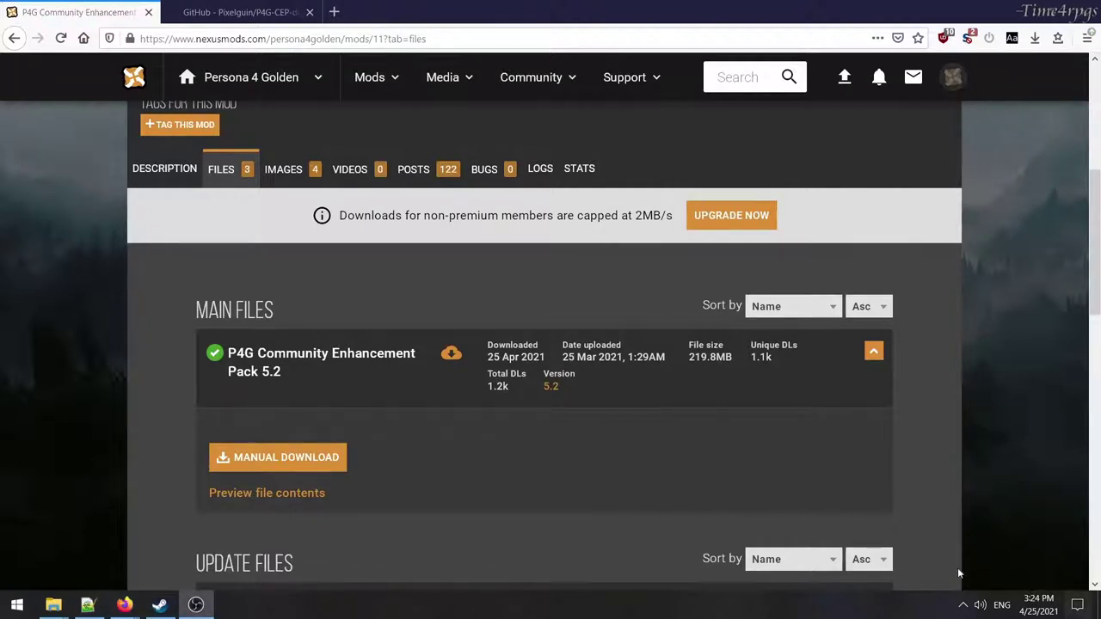
pyautogui.moveTo(64, 613)
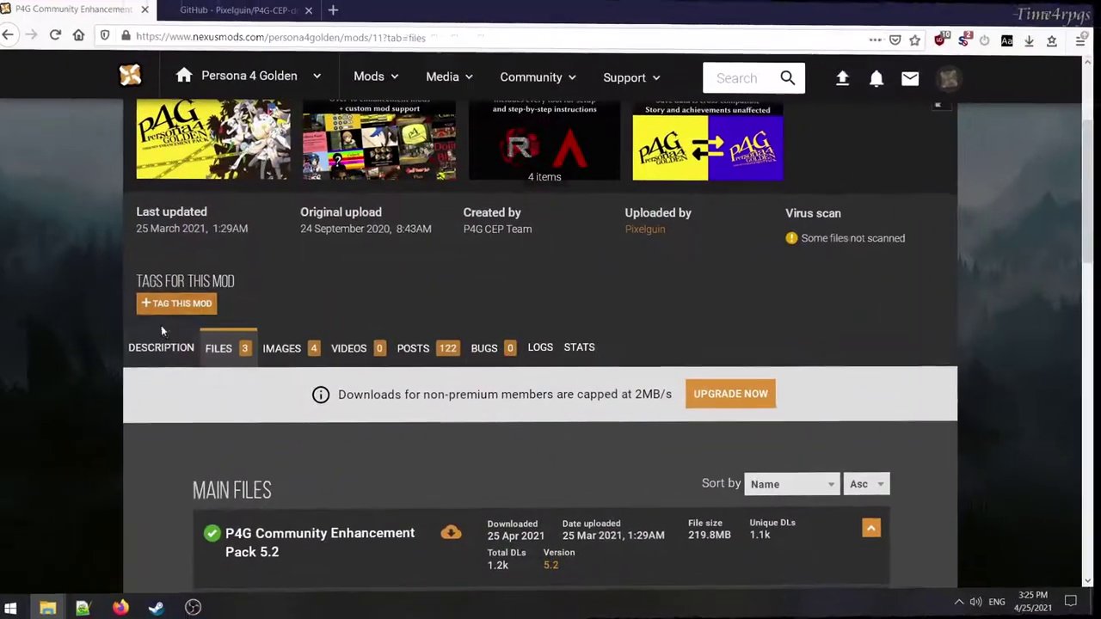
# Return to the mod's description, locate the GitHub instructions link, and read the readme in the already open P4G-CEP-docs repository.
pyautogui.click(162, 342)
pyautogui.scroll(-6, 406, 417)
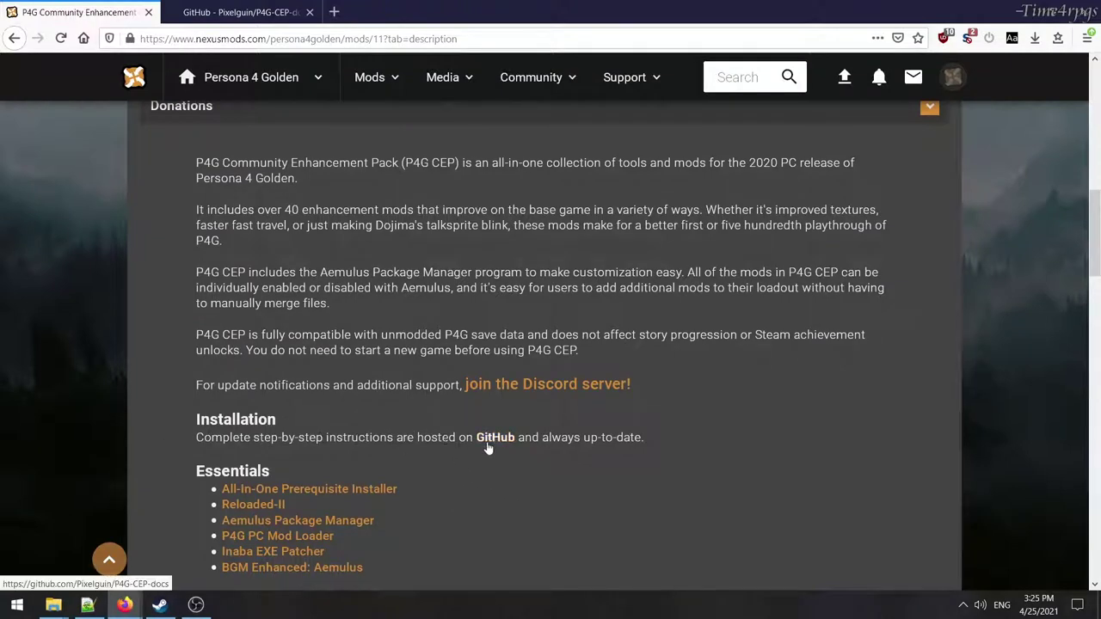
pyautogui.click(234, 19)
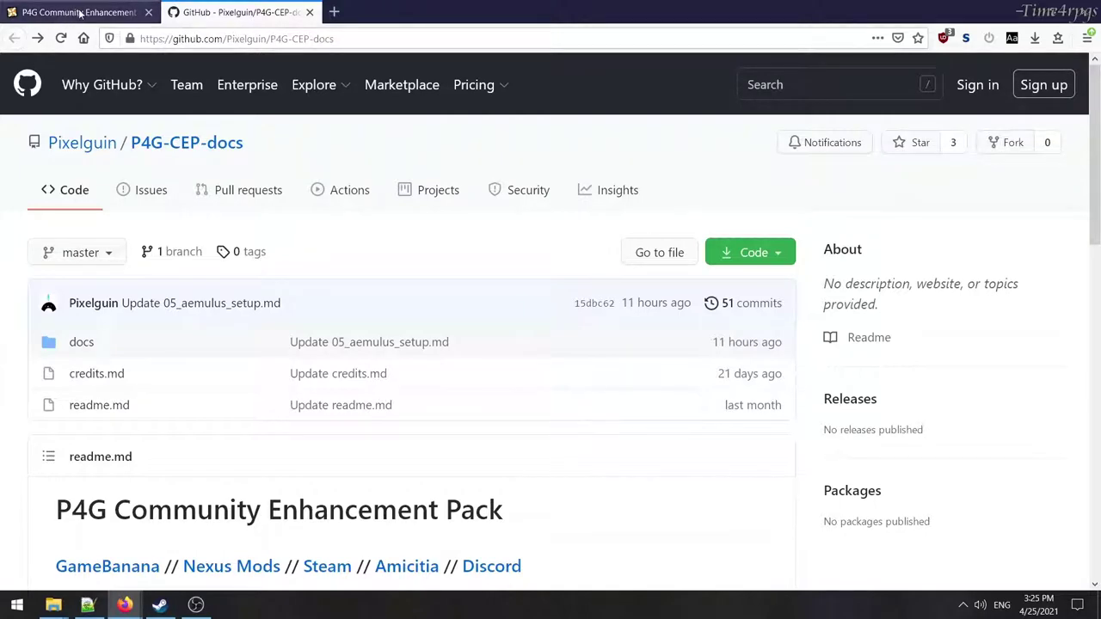
pyautogui.scroll(-4, 572, 483)
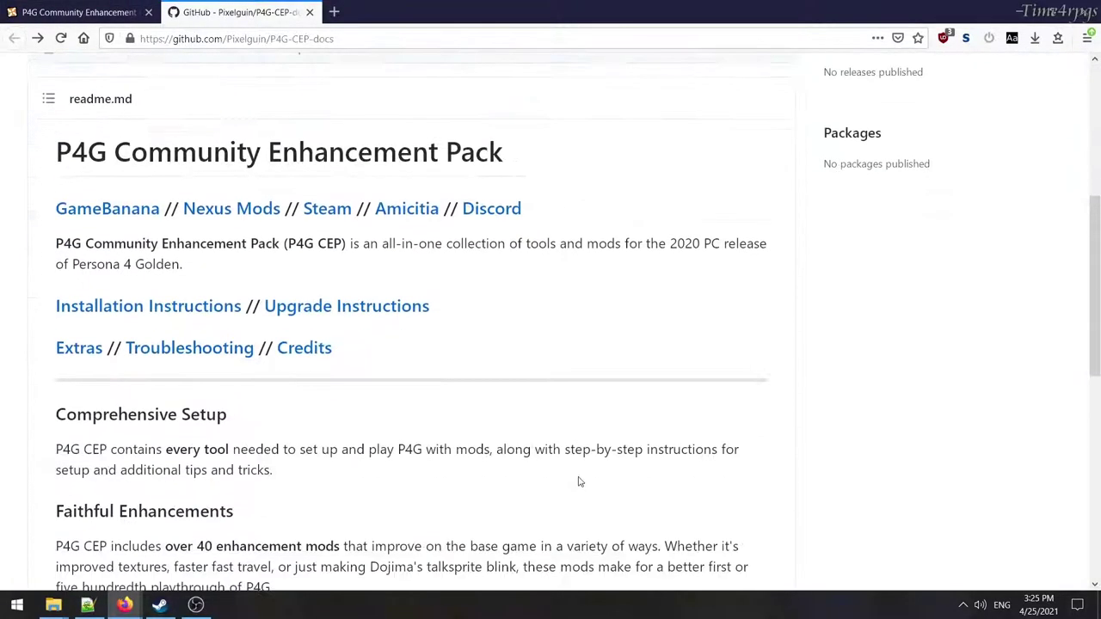
pyautogui.scroll(-2, 332, 522)
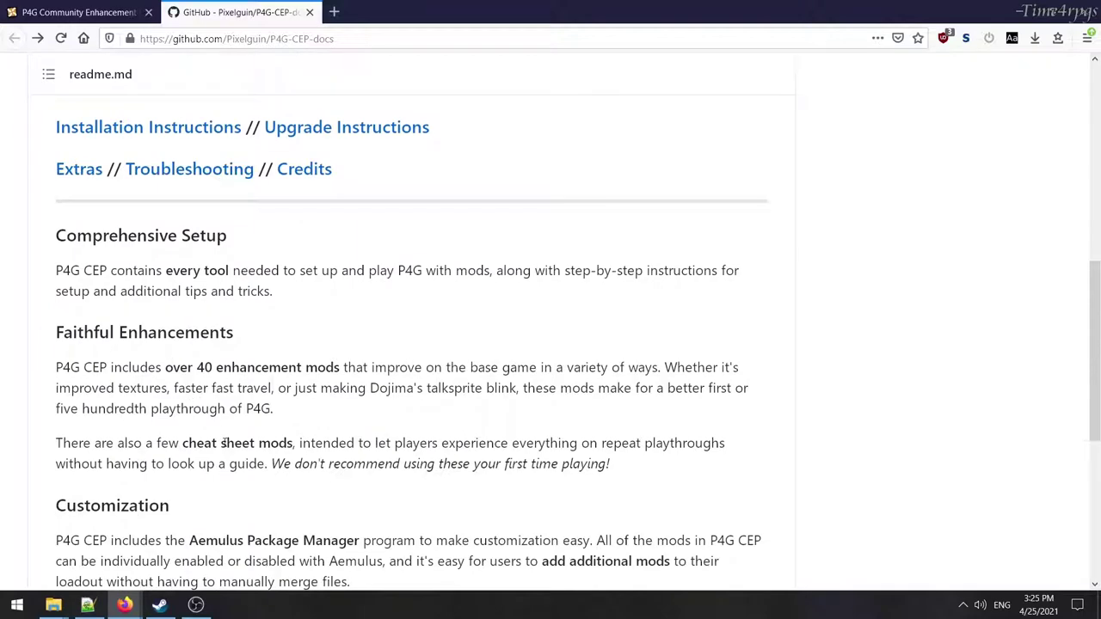
pyautogui.scroll(-1, 223, 444)
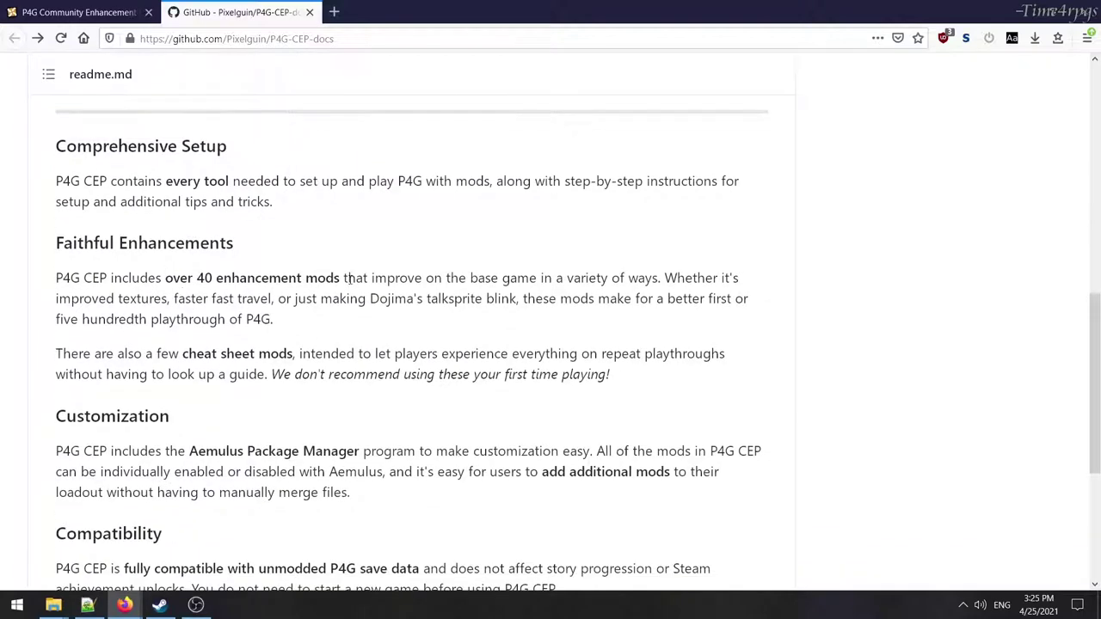
pyautogui.scroll(-3, 266, 341)
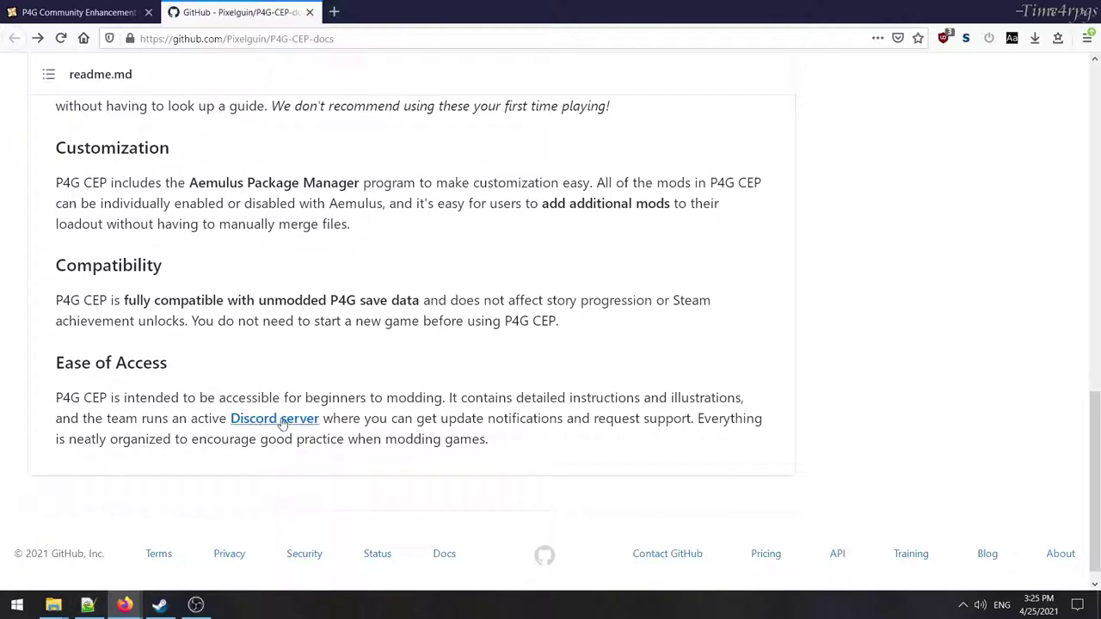
# Open the Installation Instructions from the readme and review the Requirements and Show File Extensions sections.
pyautogui.scroll(5, 361, 462)
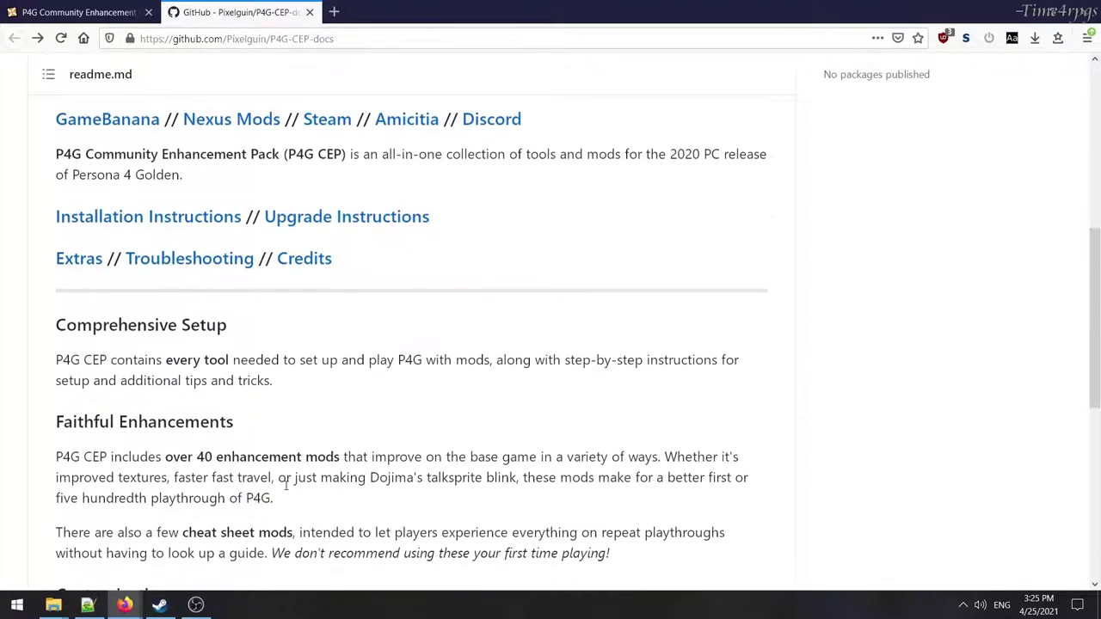
pyautogui.scroll(3, 286, 484)
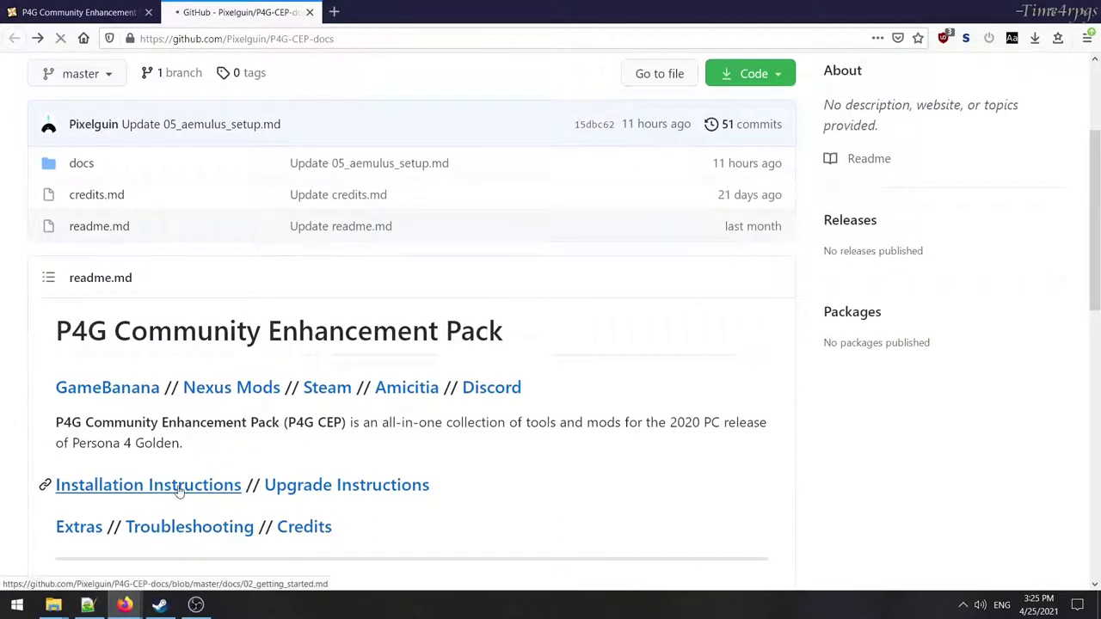
pyautogui.click(179, 487)
pyautogui.scroll(-4, 512, 490)
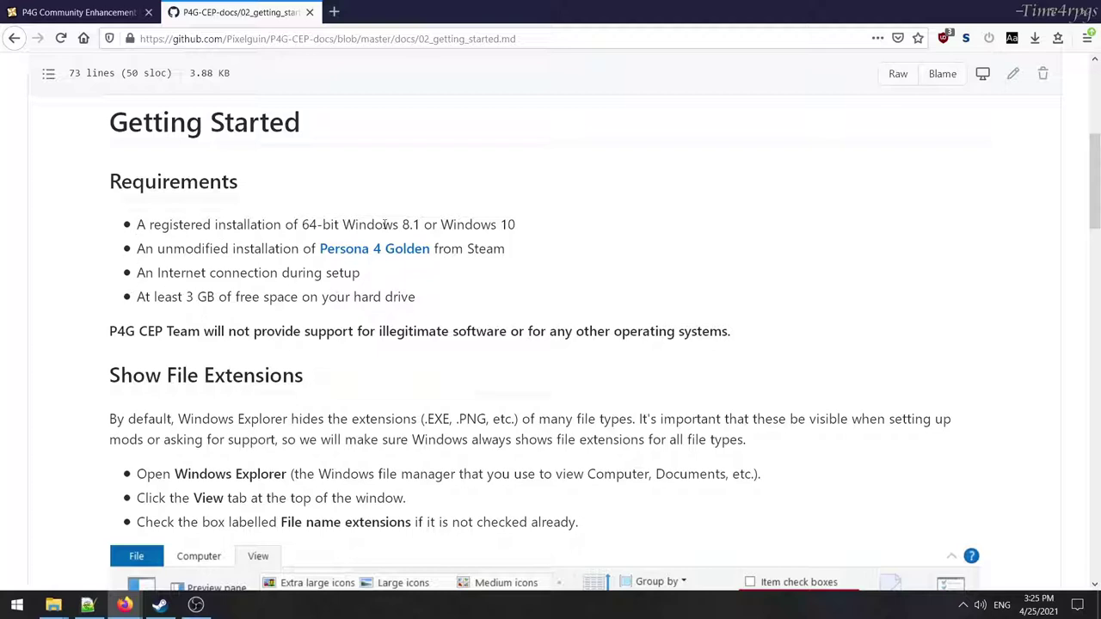
pyautogui.scroll(-2, 379, 438)
pyautogui.scroll(-1, 391, 413)
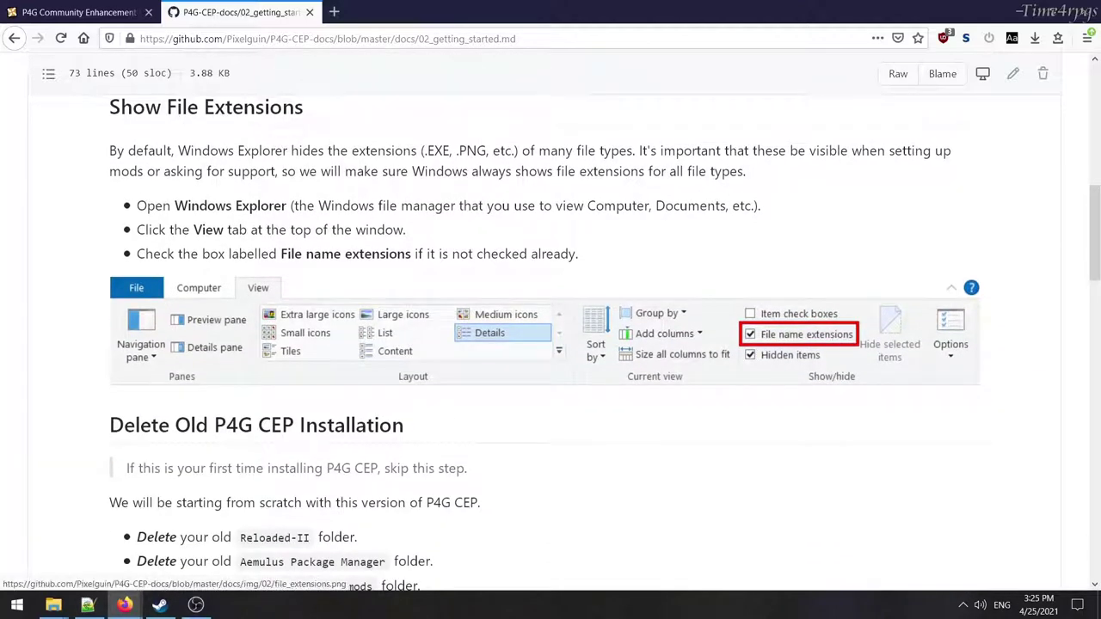
# Switch to File Explorer, open the P4G Mods folder and check the contents of its Setup subfolder.
pyautogui.hotkey('alt', 'Tab')
pyautogui.moveTo(502, 148); pyautogui.dragTo(409, 117)
pyautogui.doubleClick(312, 213)
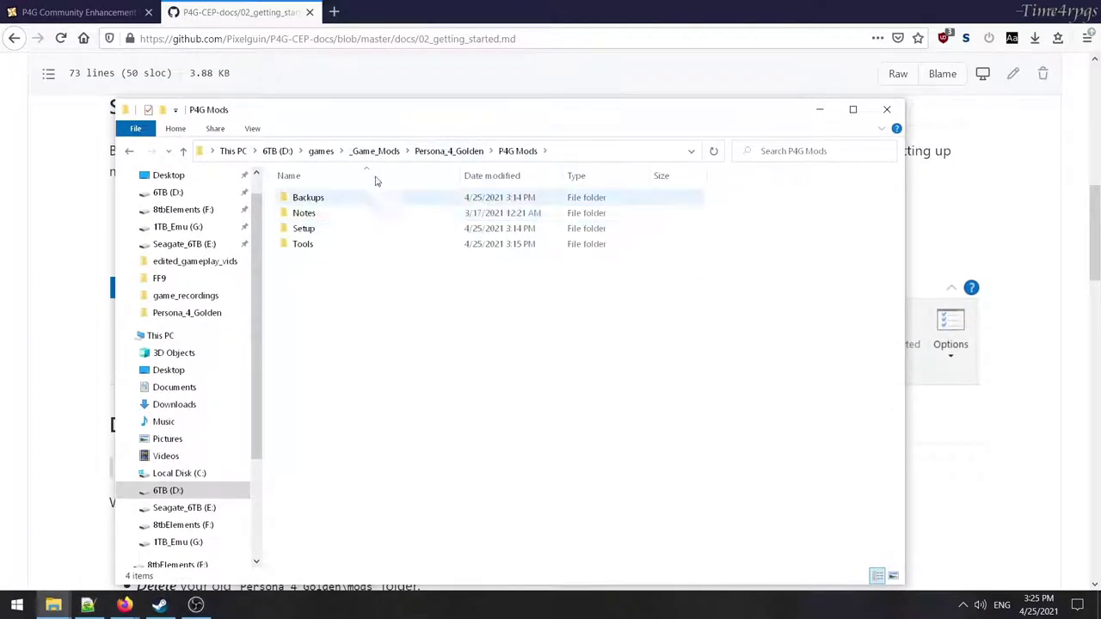
pyautogui.moveTo(516, 105); pyautogui.dragTo(513, 82)
pyautogui.click(306, 206)
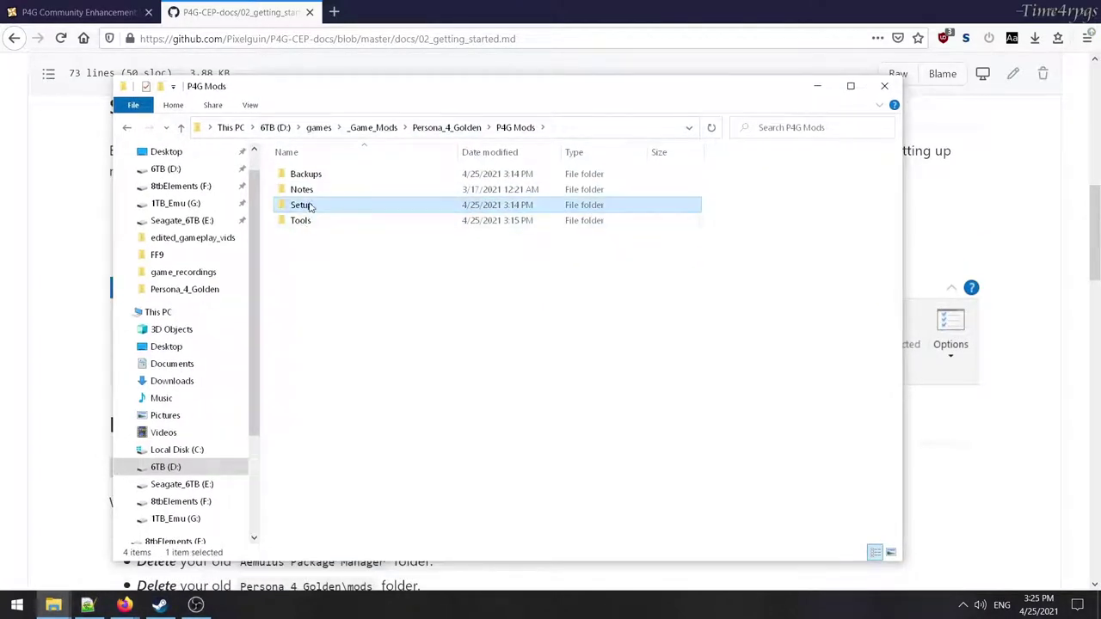
pyautogui.doubleClick(311, 207)
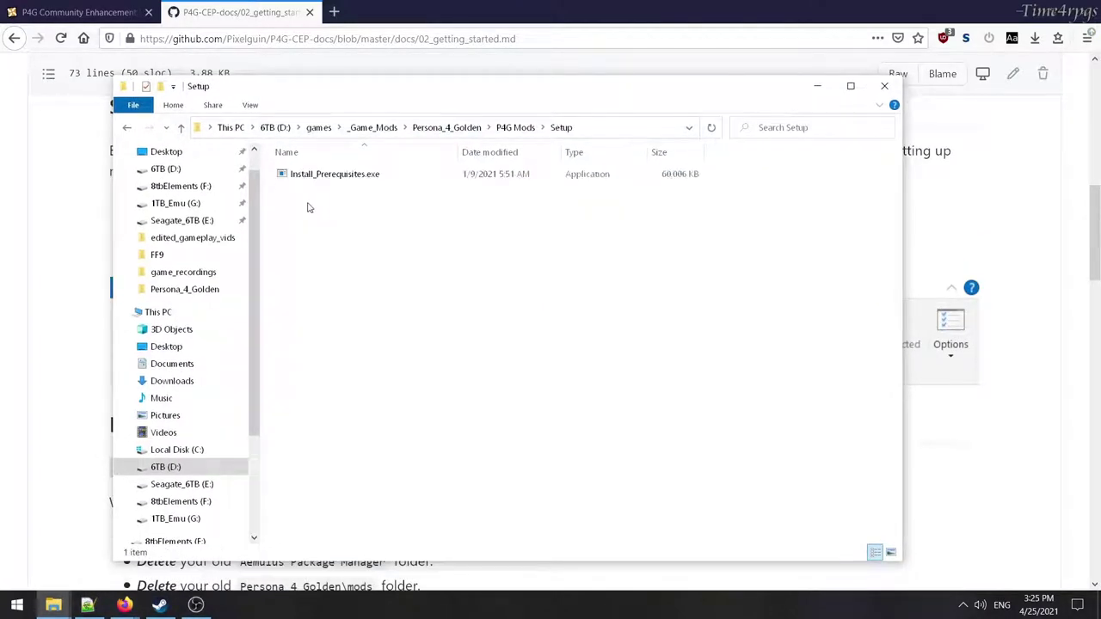
pyautogui.click(129, 129)
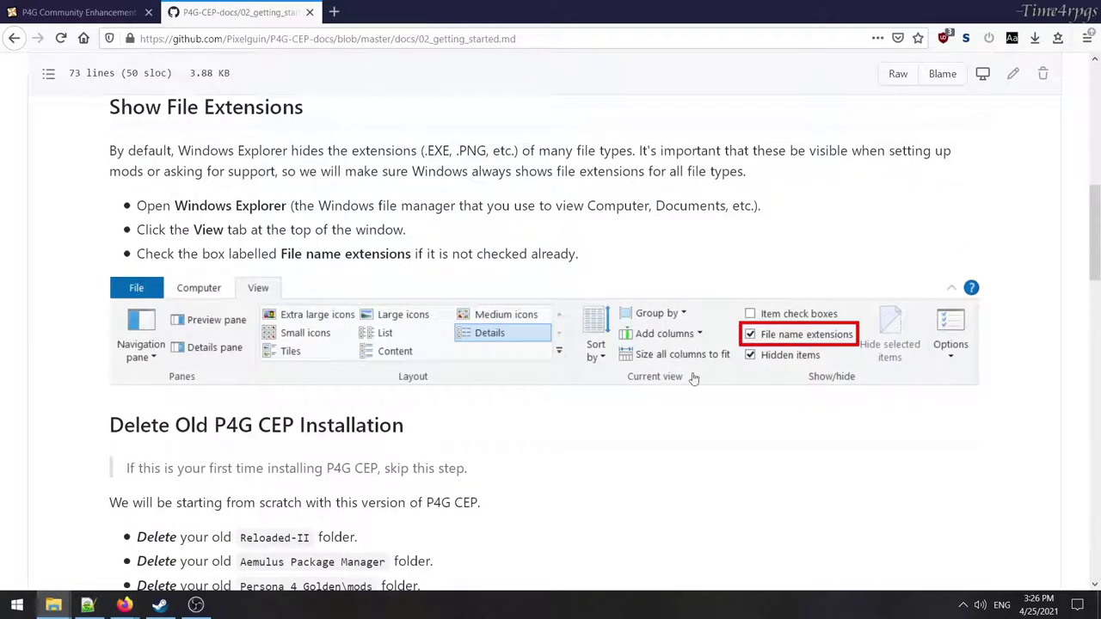
# Read the guide's sections on deleting the old installation and setting up the mods folder, and compare with P4G Mods inside Persona_4_Golden.
pyautogui.scroll(-5, 633, 415)
pyautogui.scroll(2, 407, 430)
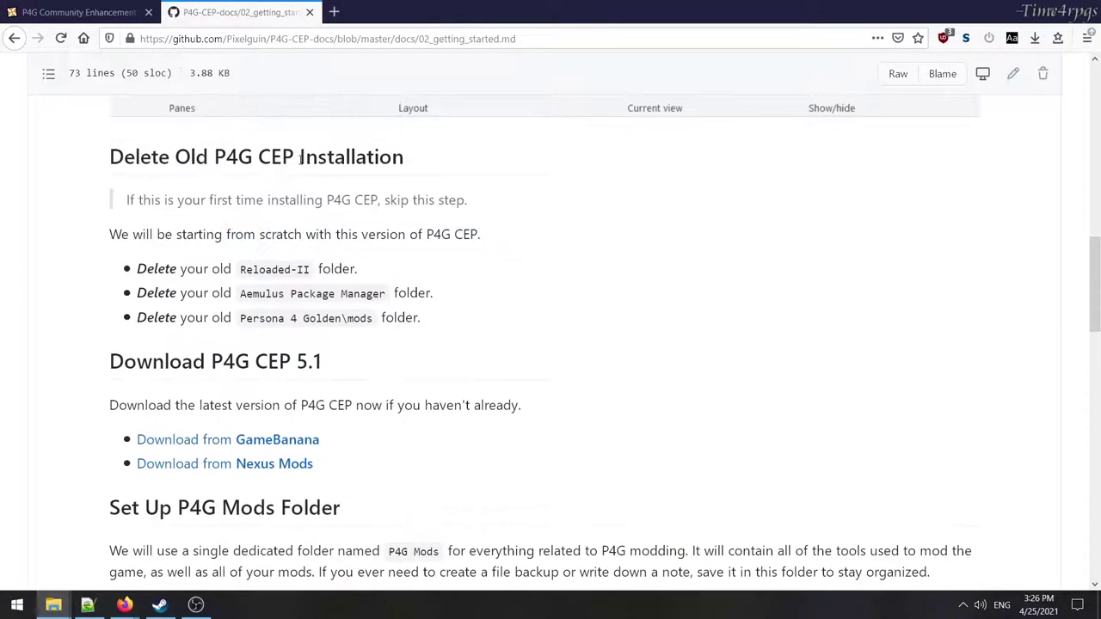
pyautogui.scroll(-4, 454, 421)
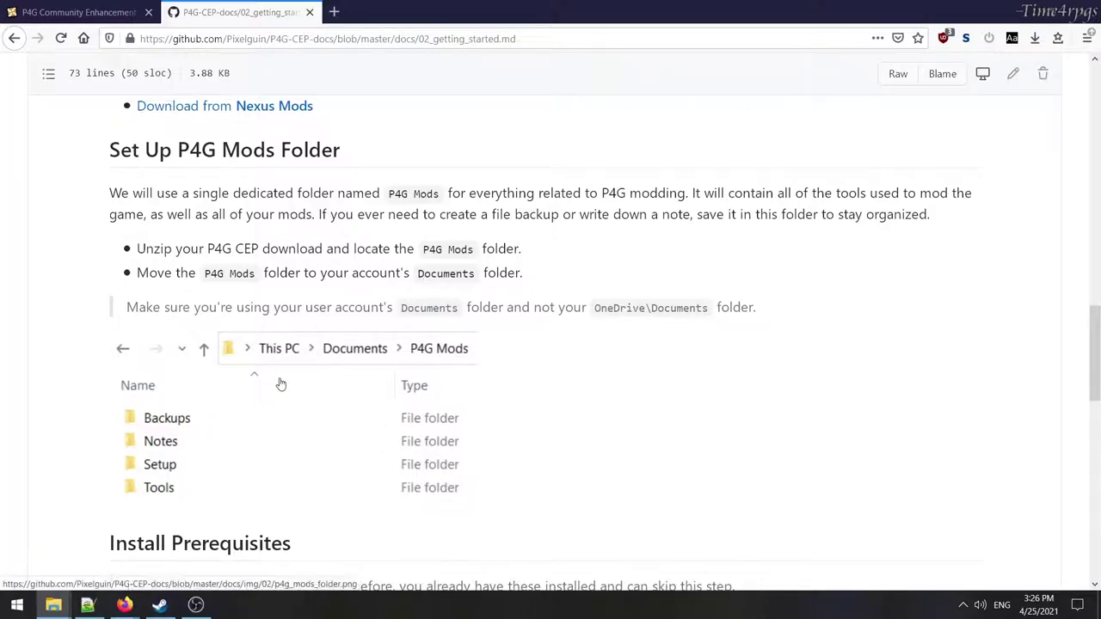
pyautogui.hotkey('alt', 'Tab')
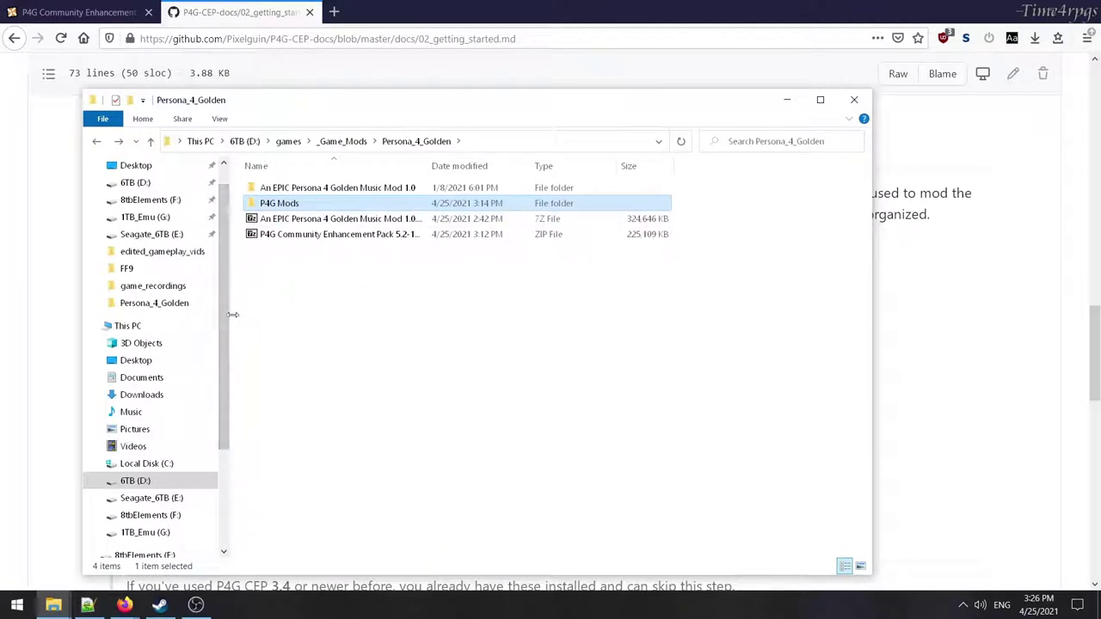
pyautogui.moveTo(232, 314); pyautogui.dragTo(160, 315)
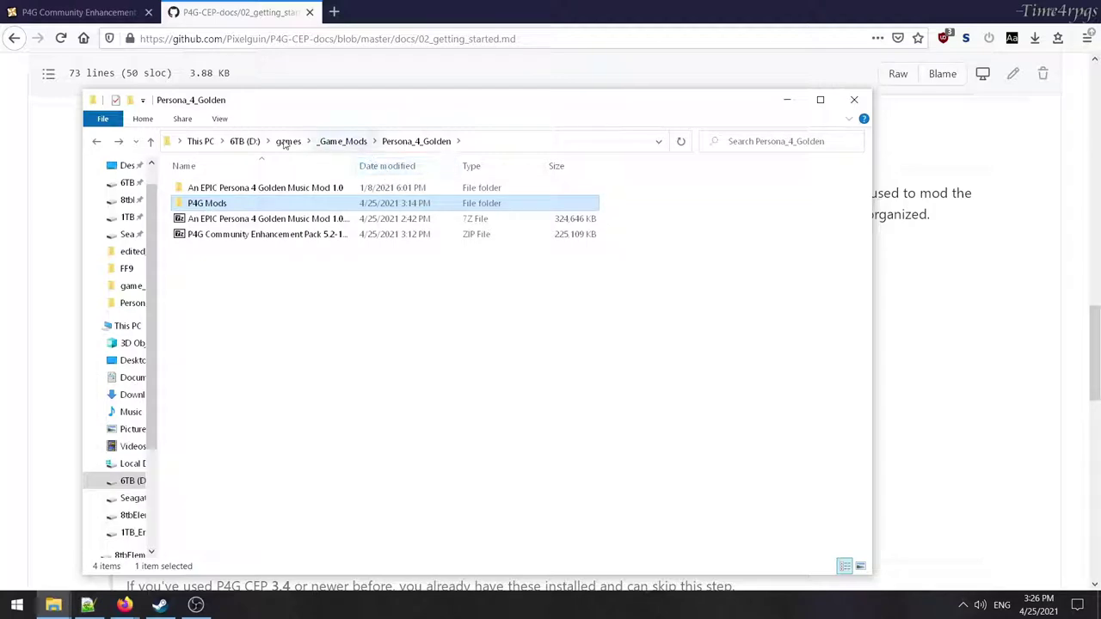
pyautogui.moveTo(419, 112); pyautogui.dragTo(615, 135)
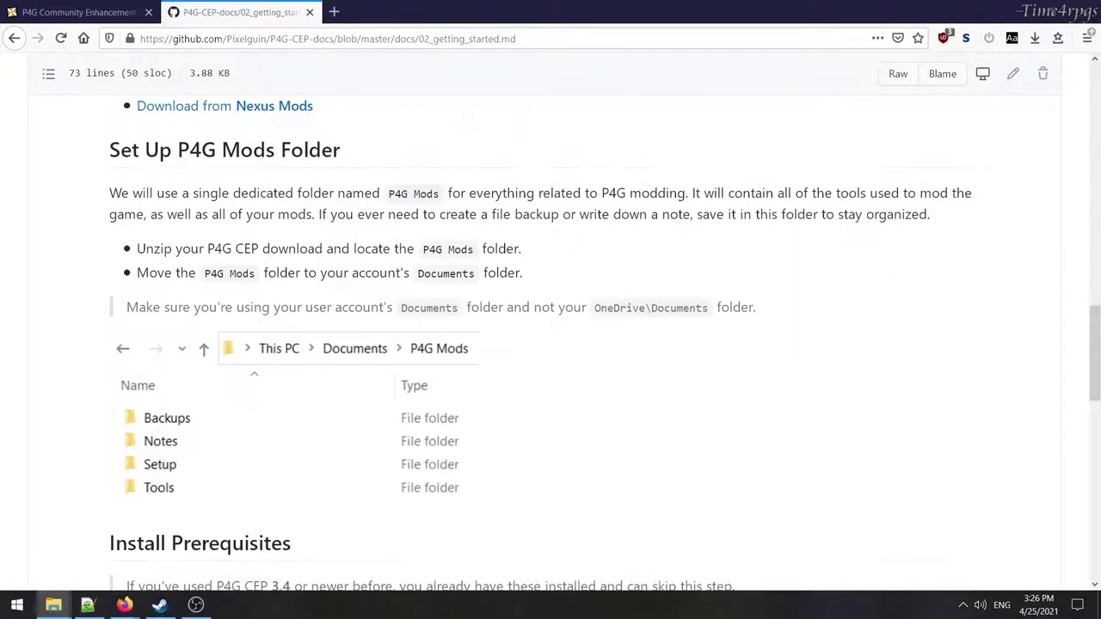
# Read the Install Prerequisites section, covering both the automatic installer and the manual download table, through to the Continue links.
pyautogui.scroll(-4, 587, 459)
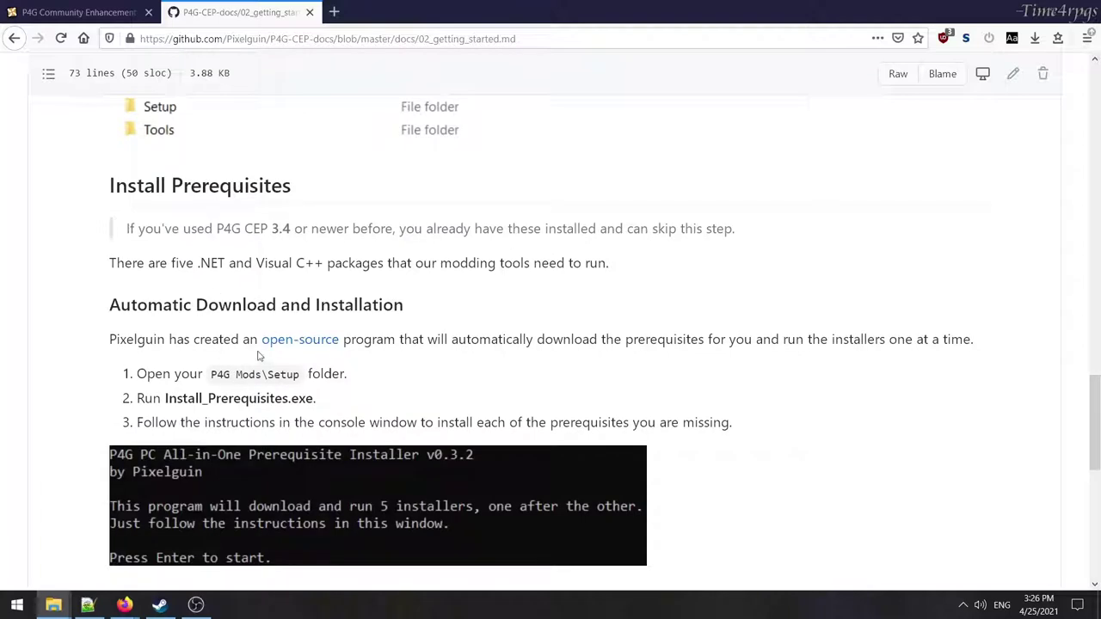
pyautogui.scroll(-1, 344, 368)
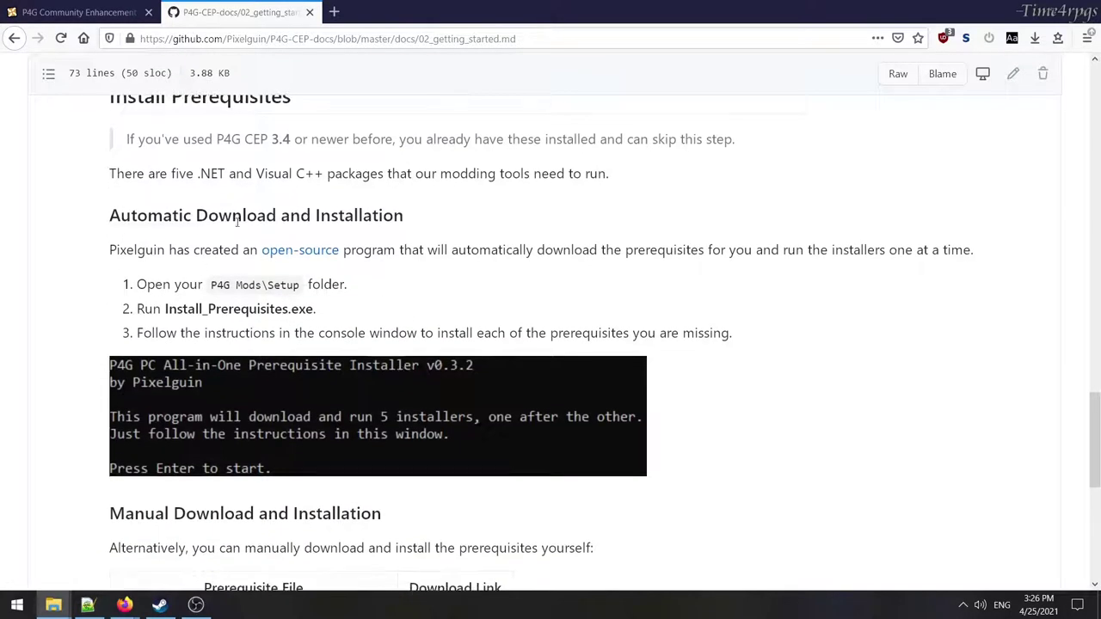
pyautogui.scroll(1, 473, 288)
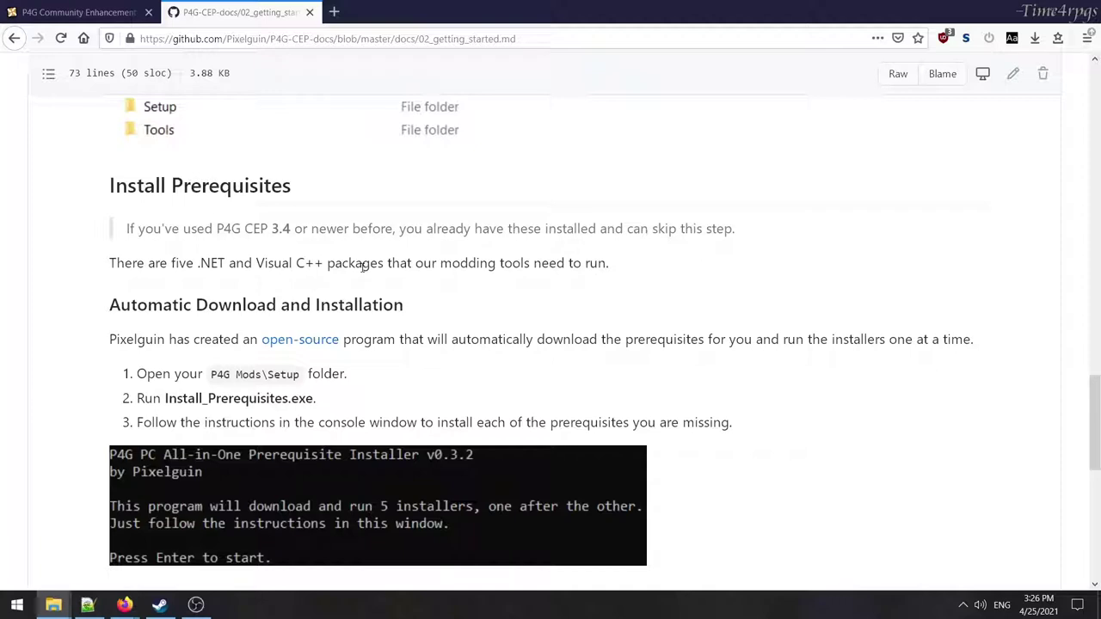
pyautogui.scroll(-4, 796, 440)
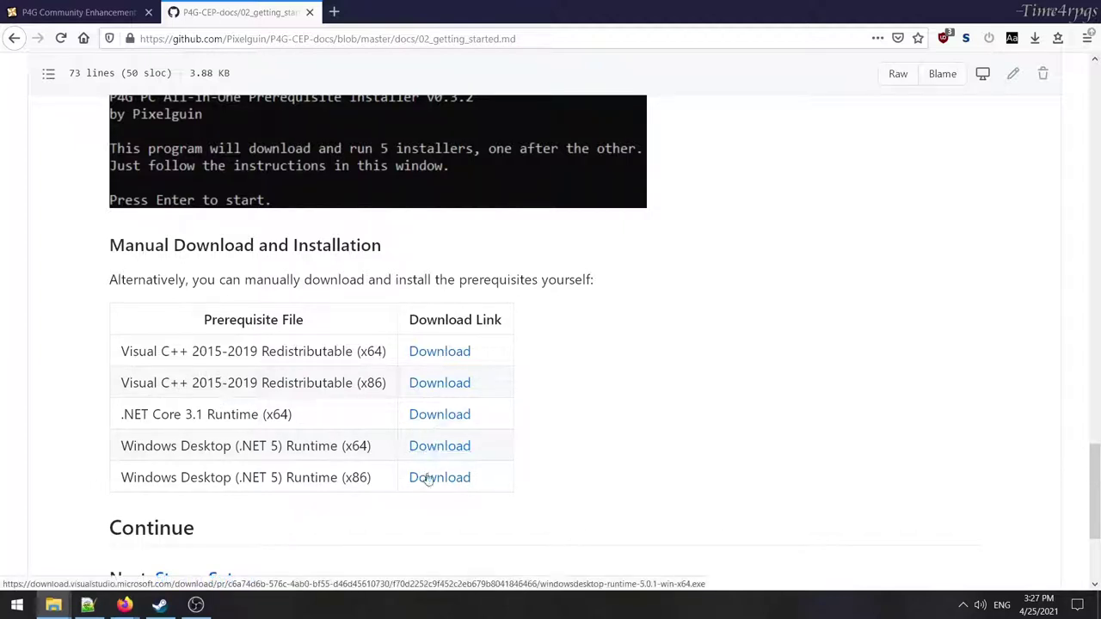
pyautogui.scroll(3, 471, 474)
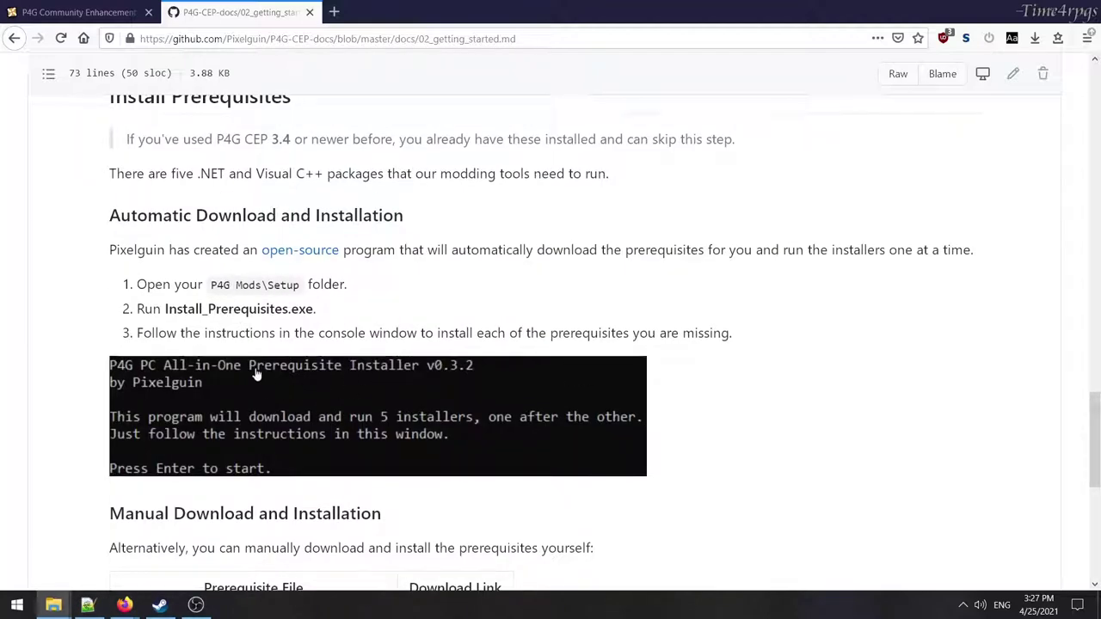
pyautogui.scroll(-4, 668, 427)
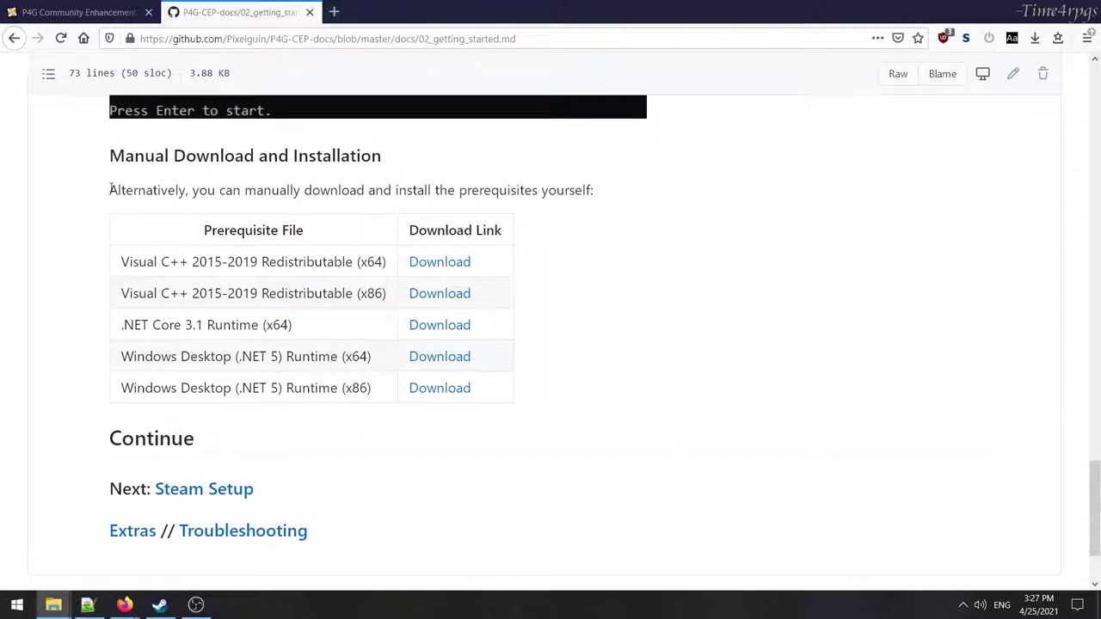
pyautogui.scroll(2, 671, 376)
pyautogui.scroll(-3, 692, 442)
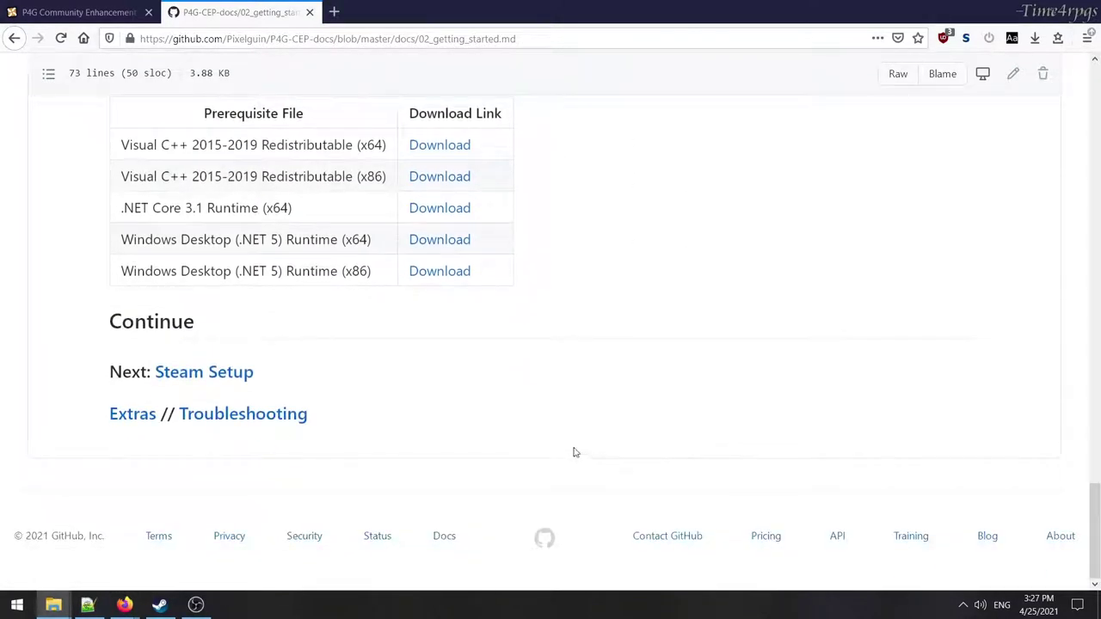
# Continue to the guide's Steam Setup page and read the Open Steam Properties section.
pyautogui.click(211, 373)
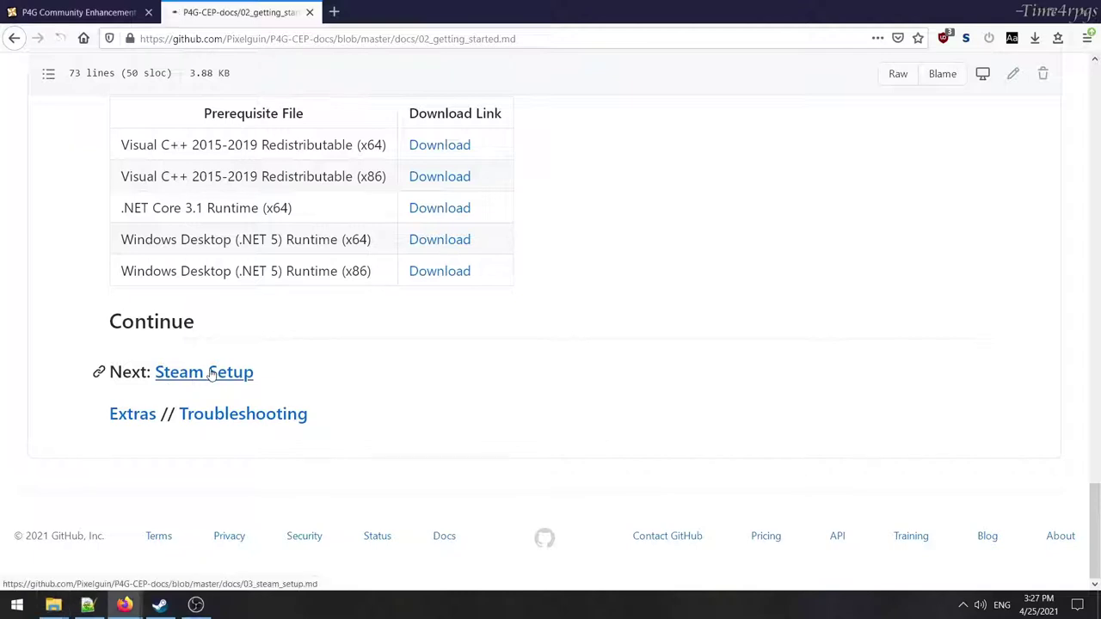
pyautogui.scroll(-3, 570, 469)
pyautogui.scroll(-1, 576, 465)
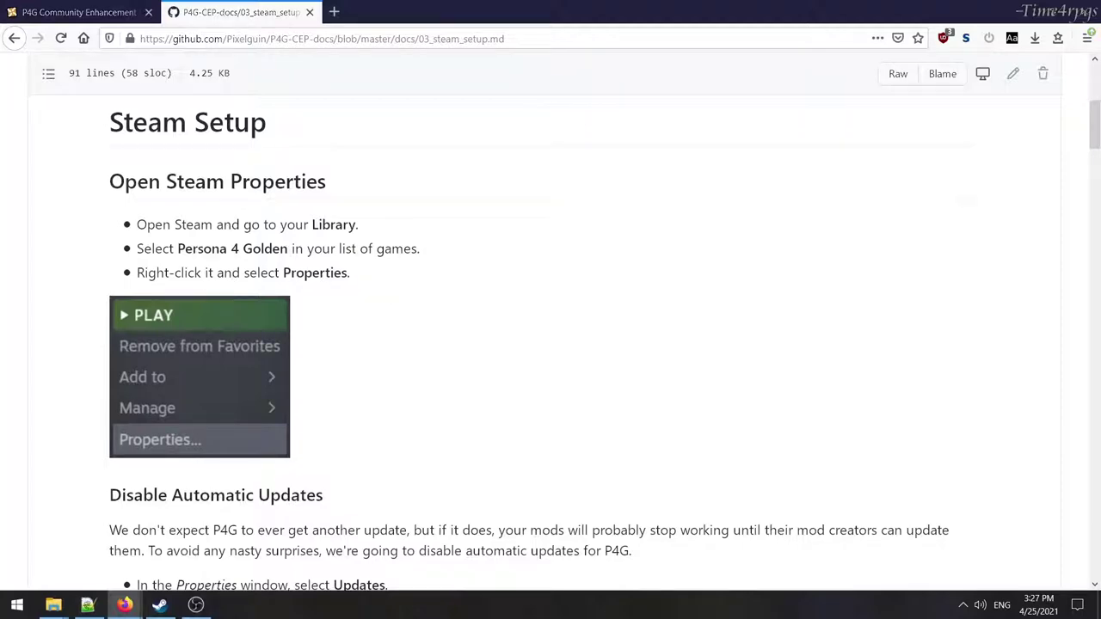
pyautogui.click(159, 605)
pyautogui.moveTo(673, 70); pyautogui.dragTo(618, 49)
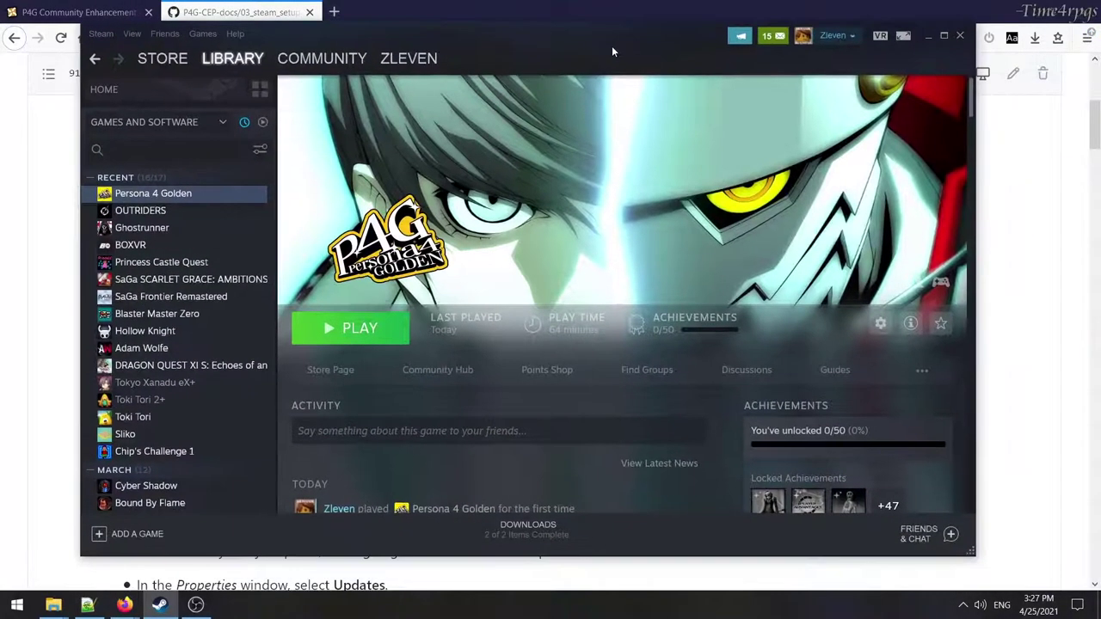
pyautogui.click(83, 13)
pyautogui.moveTo(95, 31); pyautogui.dragTo(84, 37)
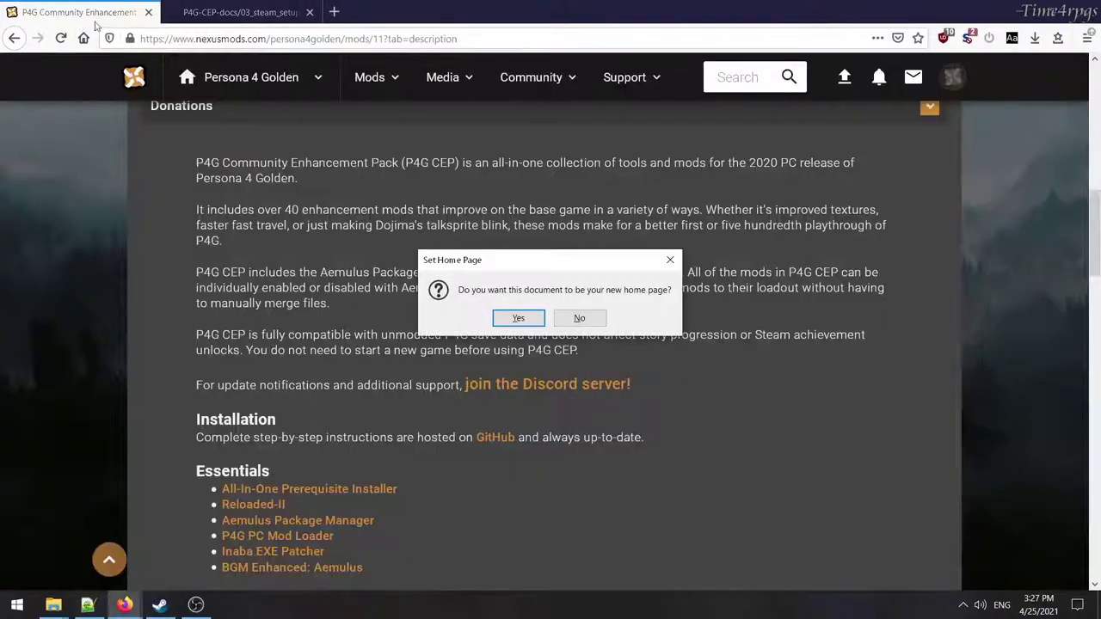
pyautogui.click(670, 259)
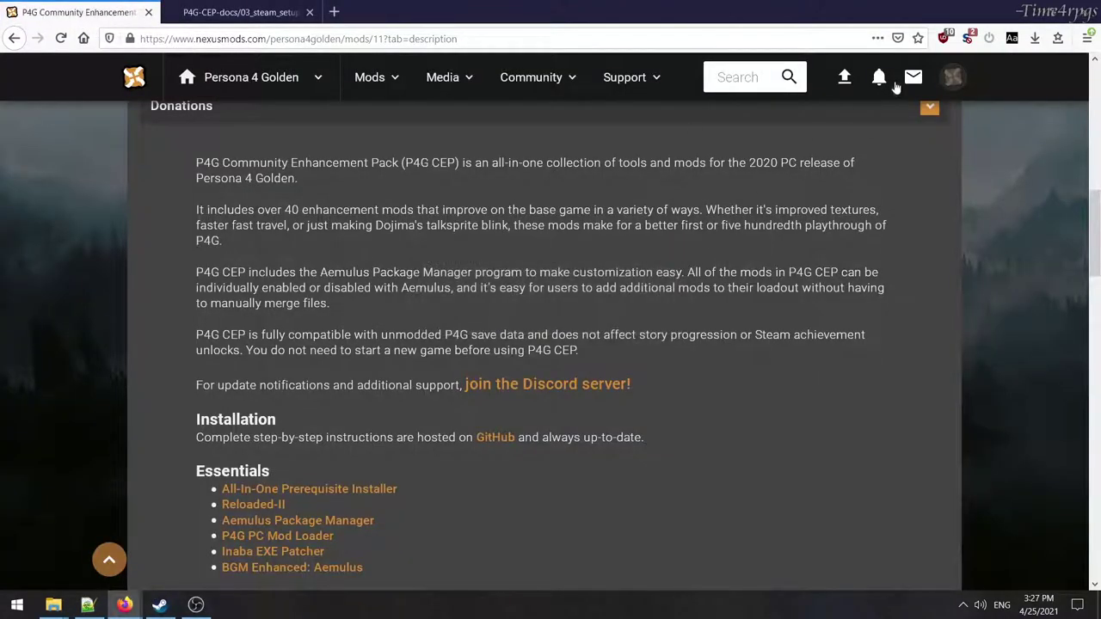
pyautogui.click(159, 605)
pyautogui.moveTo(444, 28); pyautogui.dragTo(535, 45)
pyautogui.click(241, 12)
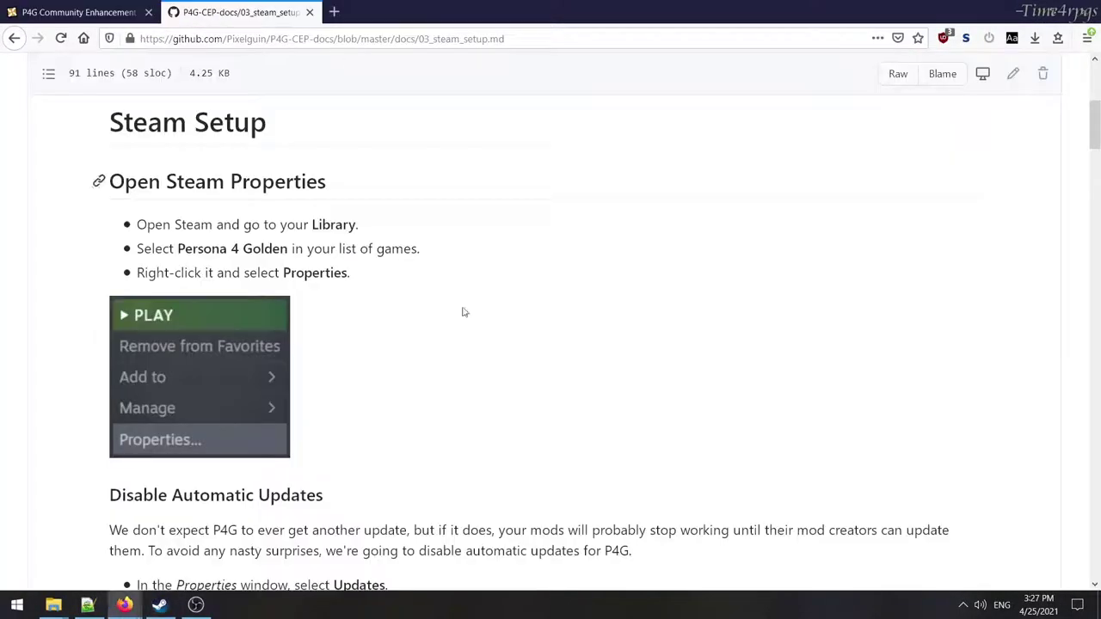
# Switch to Steam, place its window beside the guide and open the properties of Persona 4 Golden from the library.
pyautogui.click(159, 605)
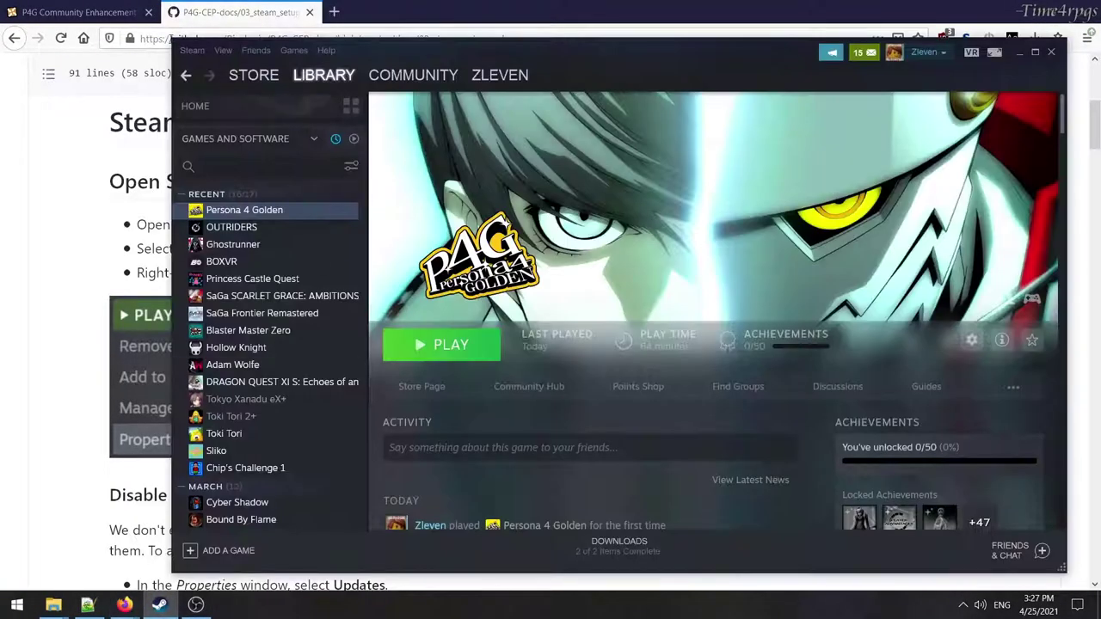
pyautogui.moveTo(172, 38); pyautogui.dragTo(480, 121)
pyautogui.moveTo(625, 136); pyautogui.dragTo(652, 104)
pyautogui.rightClick(495, 275)
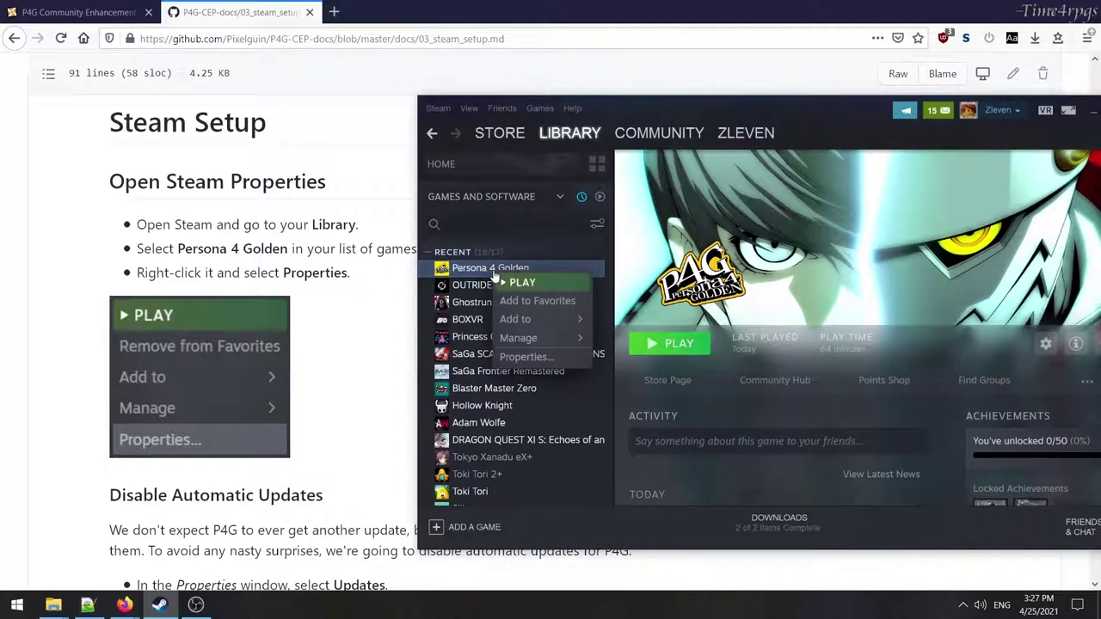
pyautogui.click(558, 361)
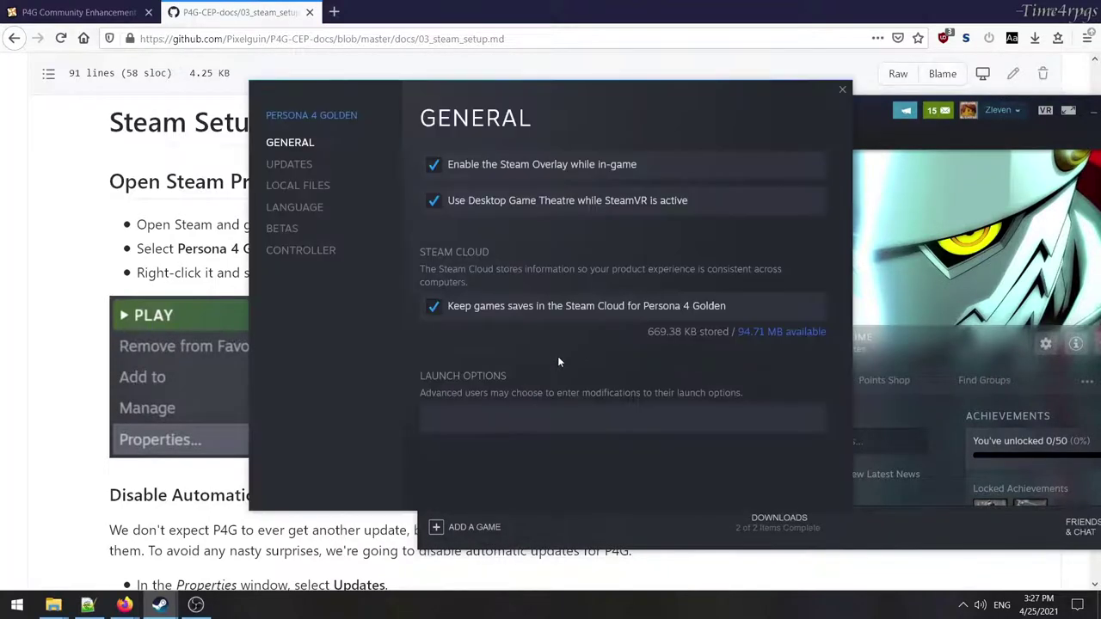
pyautogui.moveTo(588, 91); pyautogui.dragTo(802, 114)
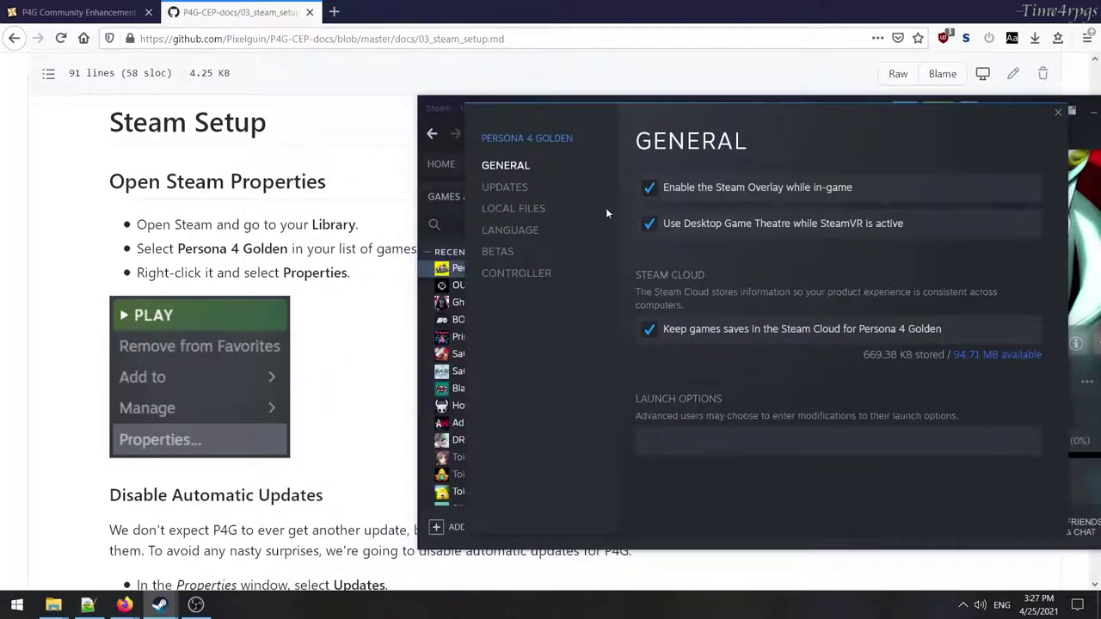
# Set the game's automatic updates to "Only update this game when I launch it".
pyautogui.click(504, 188)
pyautogui.click(747, 212)
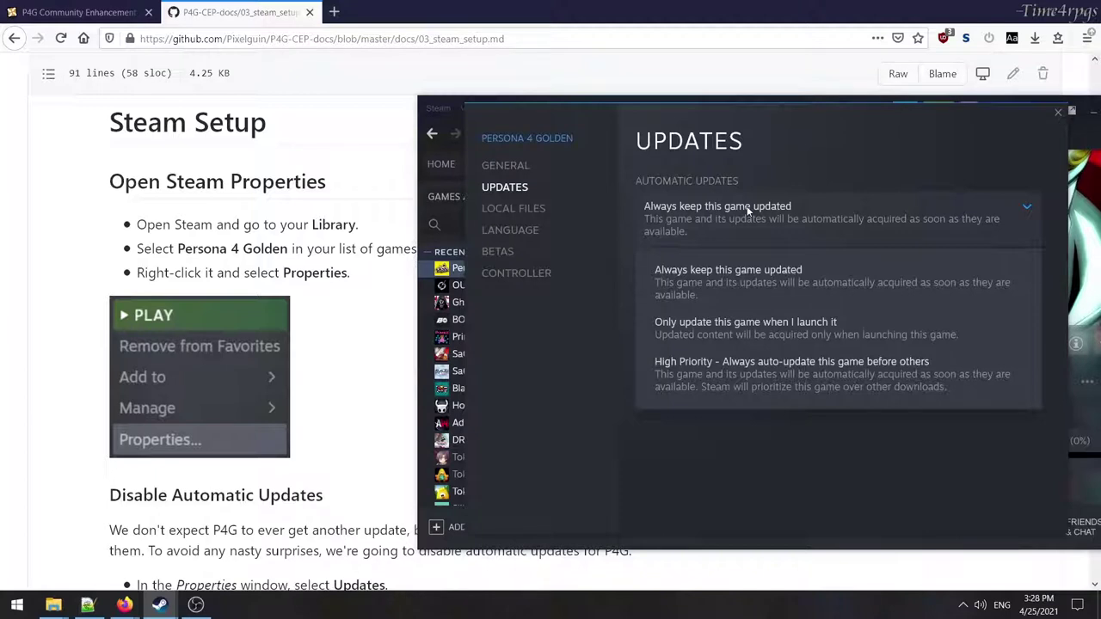
pyautogui.click(747, 206)
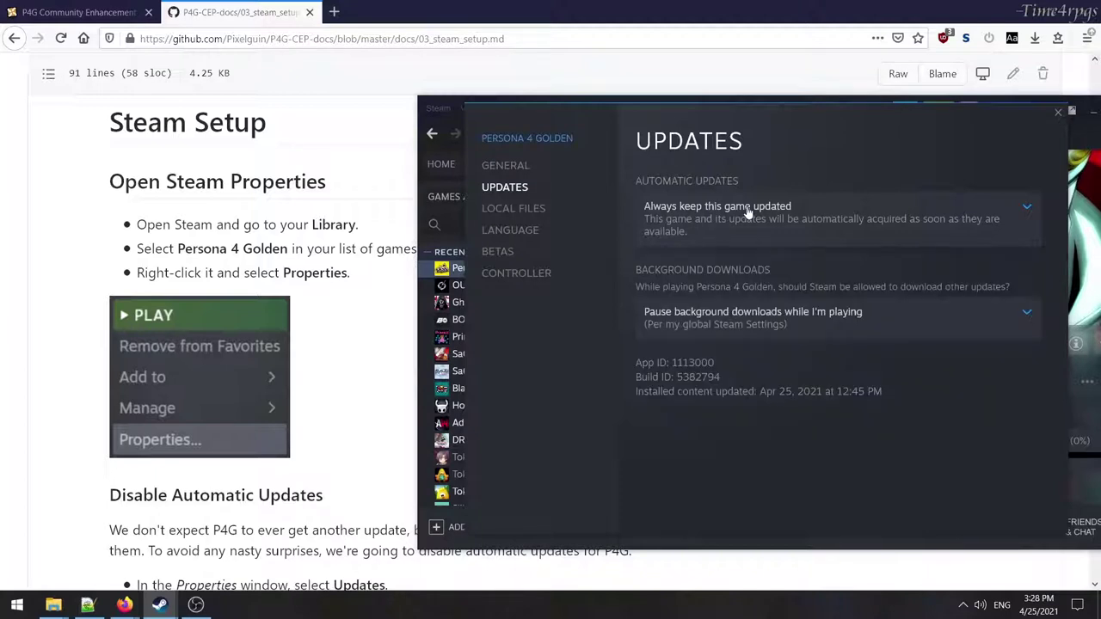
pyautogui.click(719, 215)
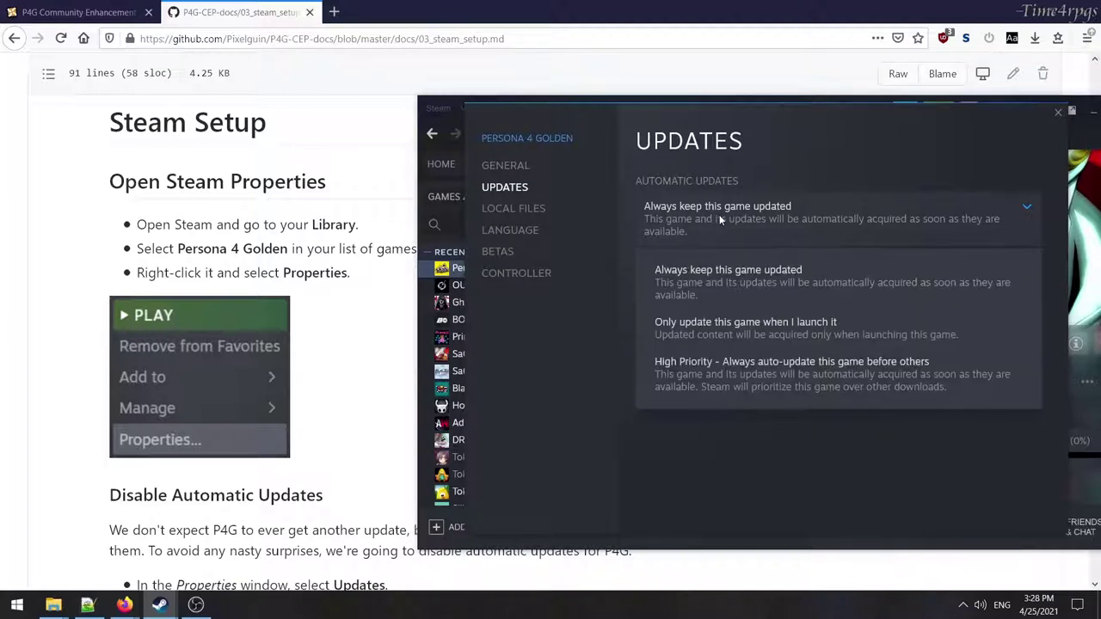
pyautogui.click(710, 334)
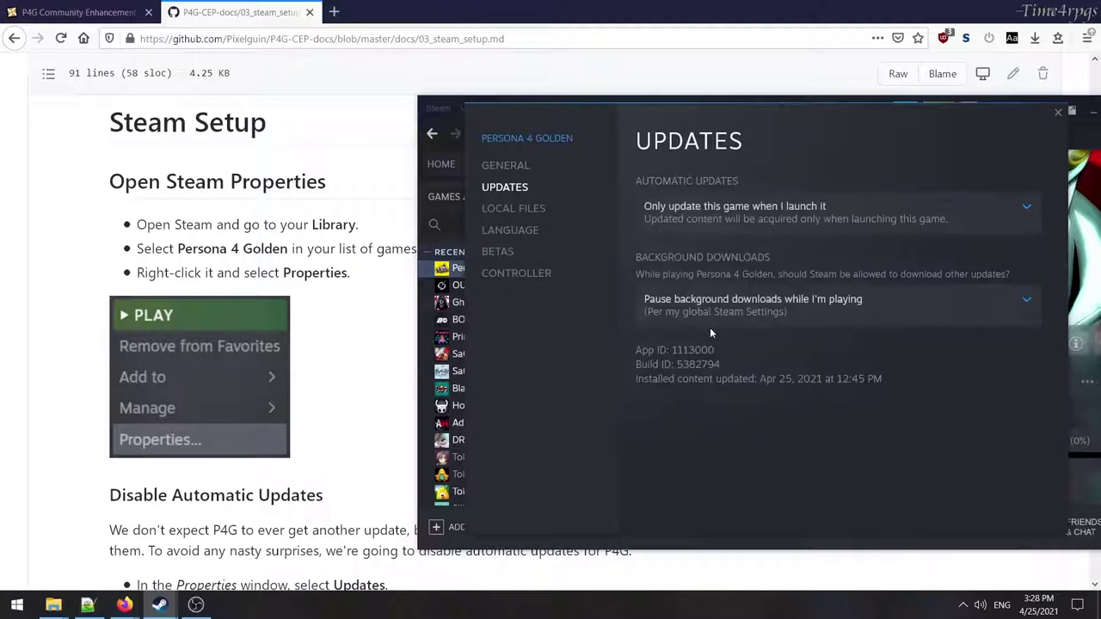
# Set the game's background downloads to "Never allow background downloads" and recheck the choices for both update settings.
pyautogui.click(734, 303)
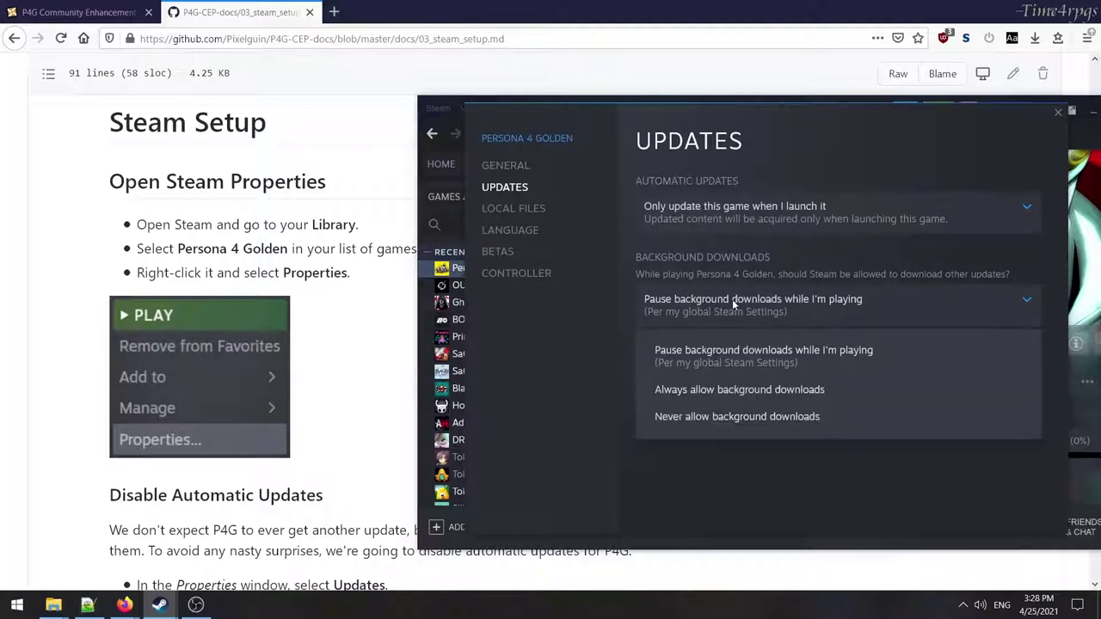
pyautogui.click(703, 417)
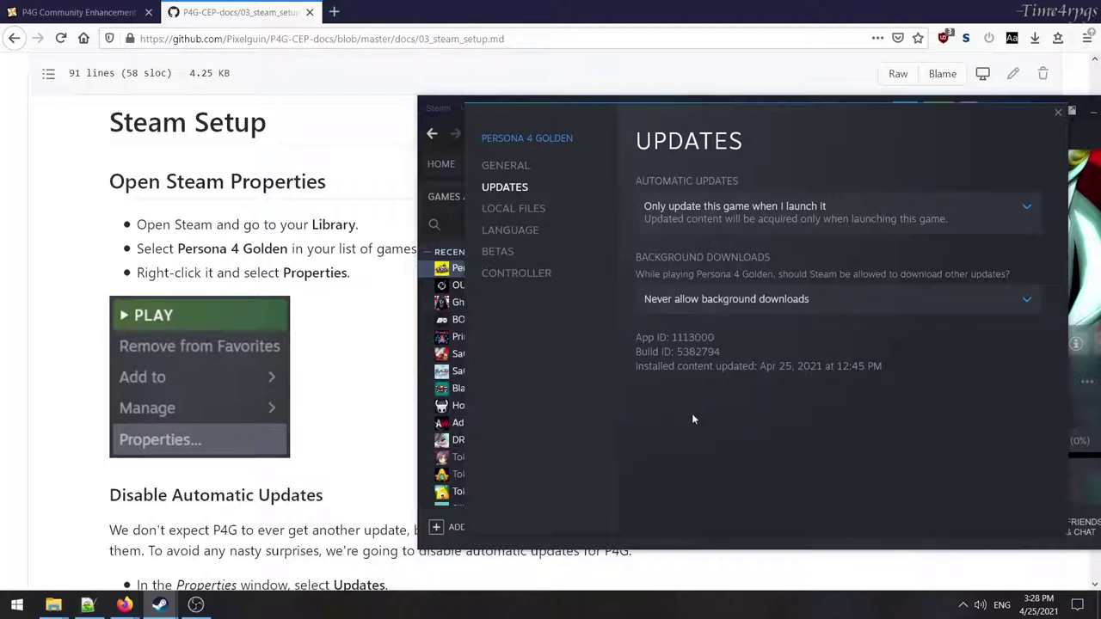
pyautogui.click(728, 298)
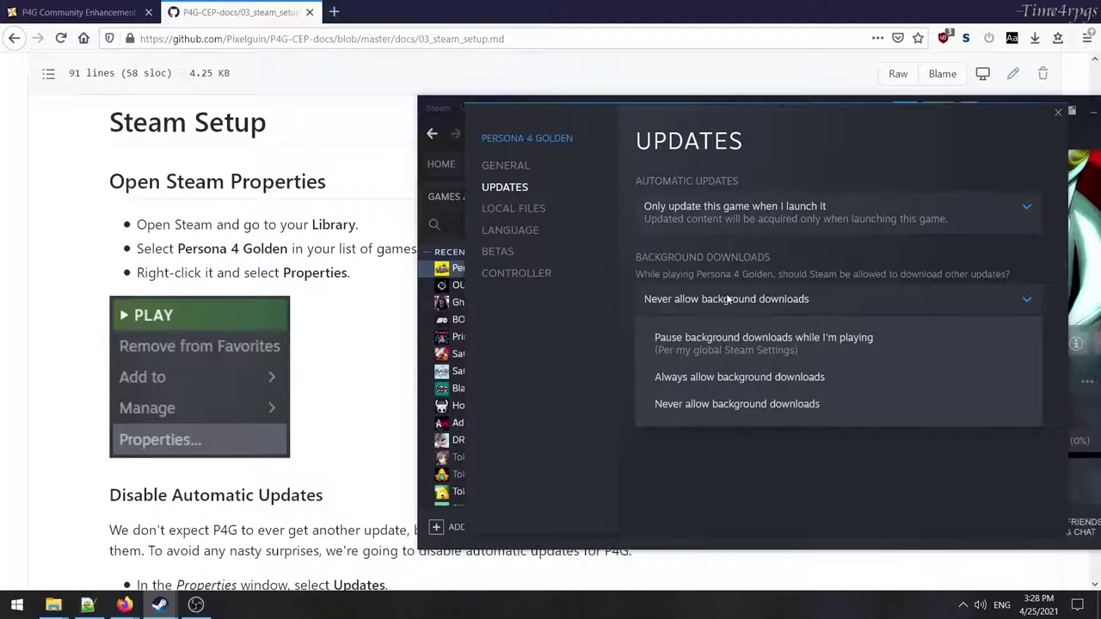
pyautogui.click(728, 298)
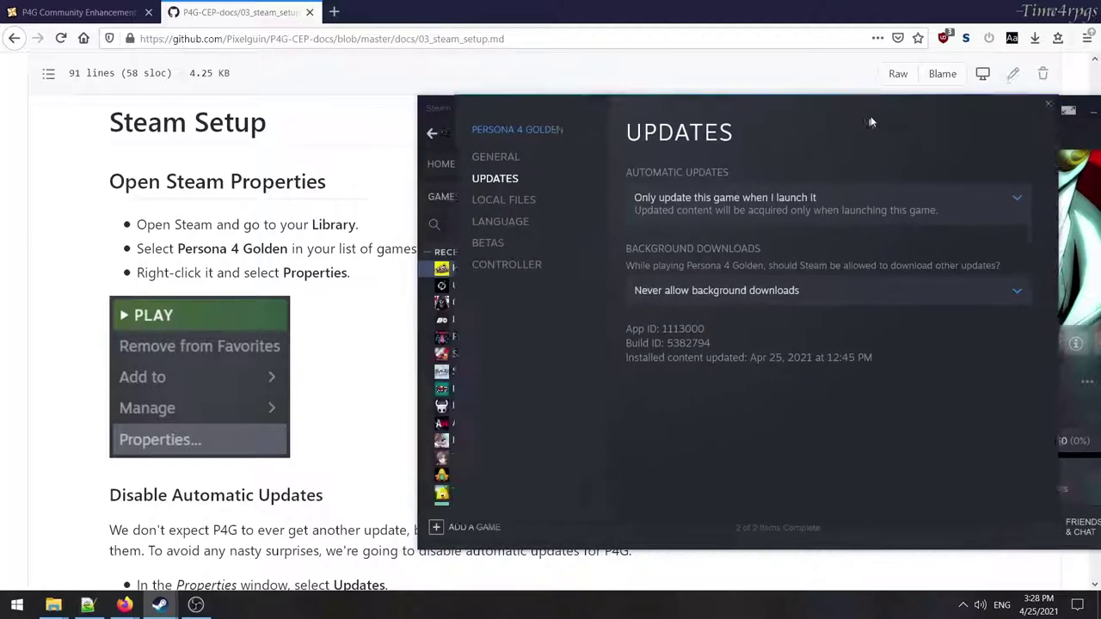
pyautogui.click(776, 203)
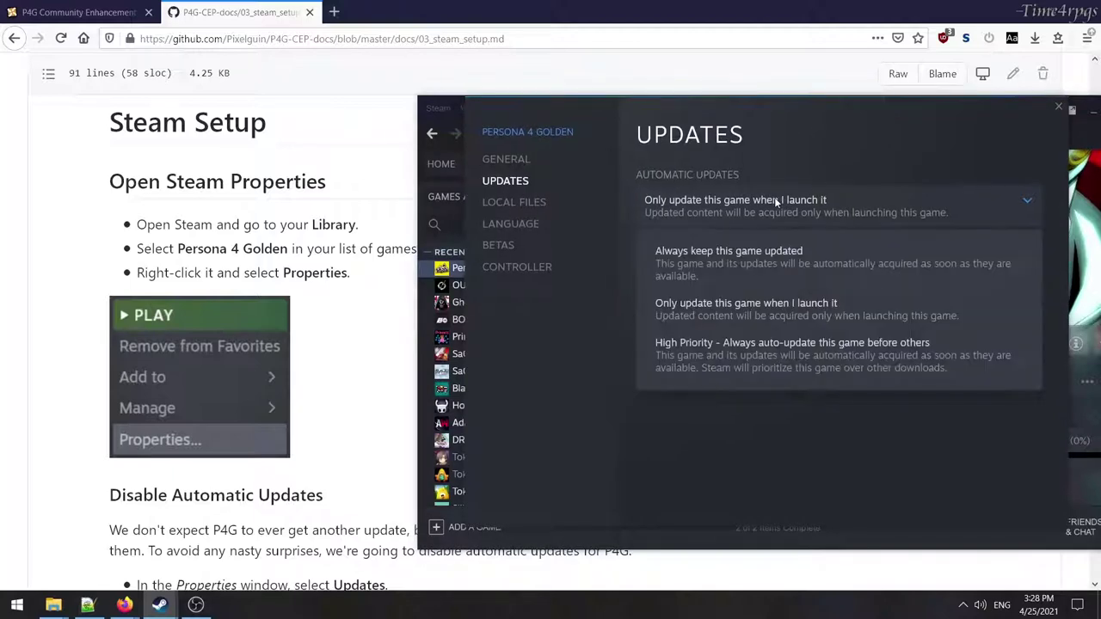
# Leave automatic updates at "Only update this game when I launch it", close the game's properties and reposition the Steam window.
pyautogui.click(774, 199)
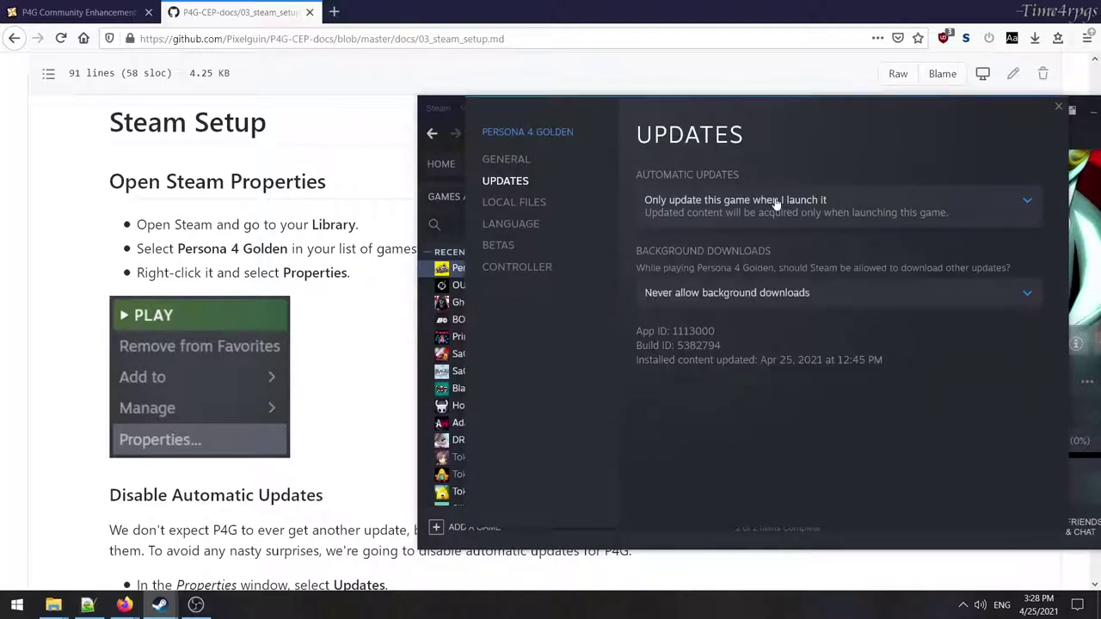
pyautogui.click(1059, 107)
pyautogui.moveTo(789, 103); pyautogui.dragTo(739, 91)
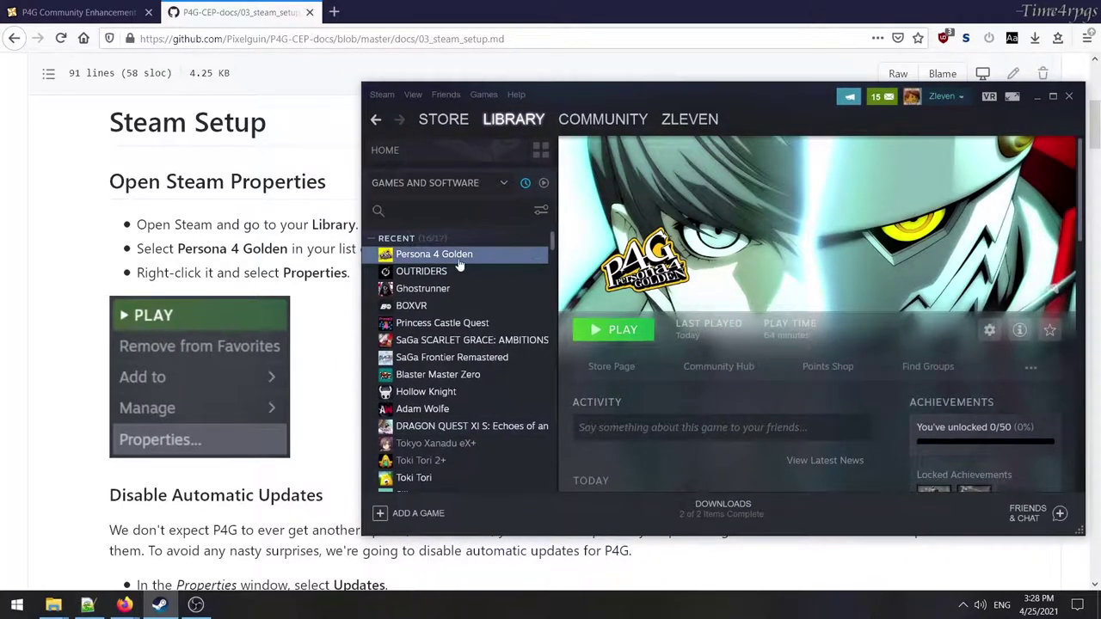
# Return to the guide and read from Disable Automatic Updates through the Set Text Language to English section.
pyautogui.click(56, 464)
pyautogui.scroll(-3, 421, 482)
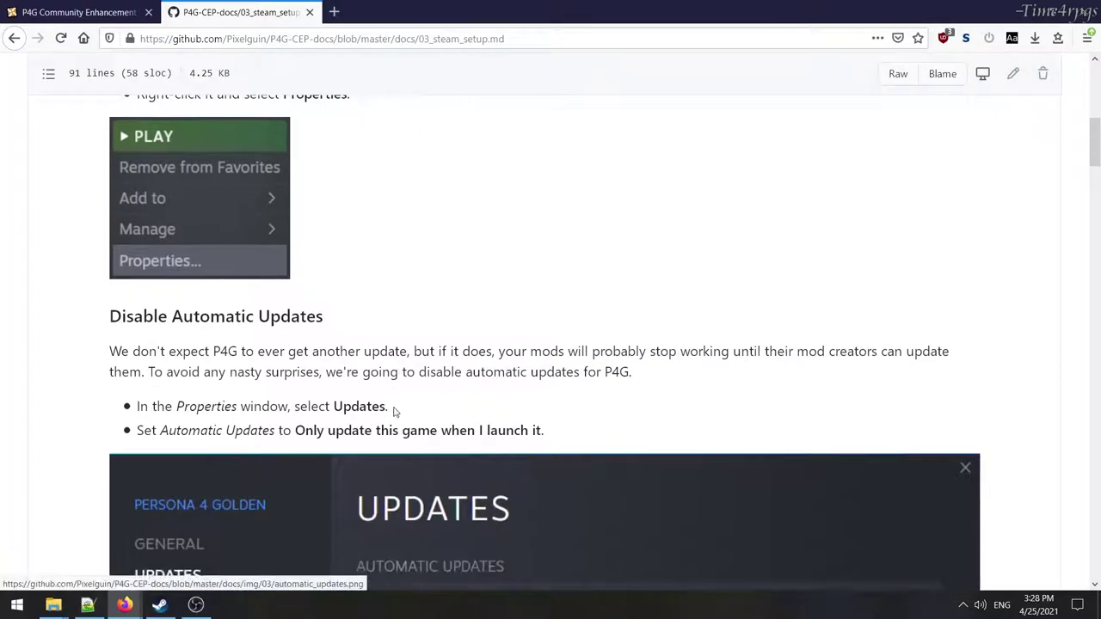
pyautogui.scroll(-3, 563, 426)
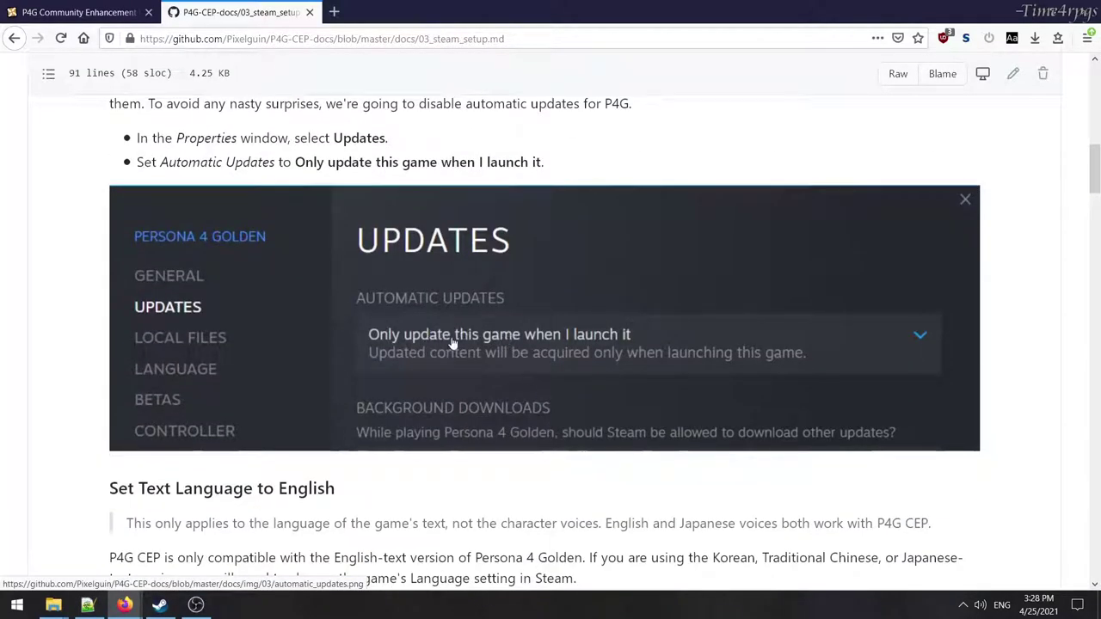
pyautogui.scroll(-3, 516, 413)
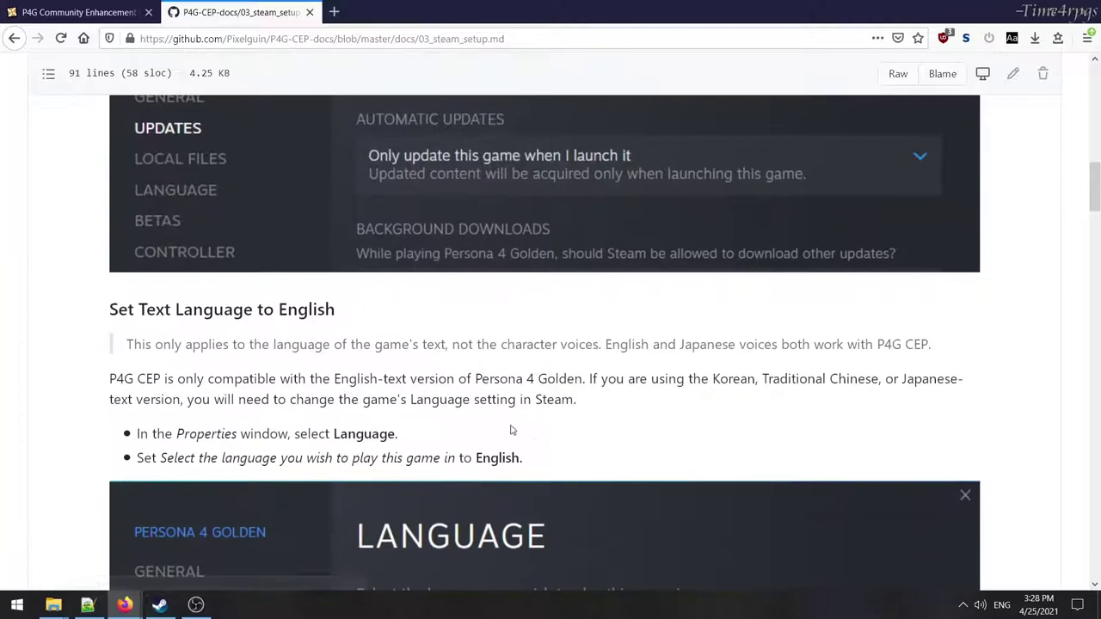
pyautogui.scroll(-3, 525, 359)
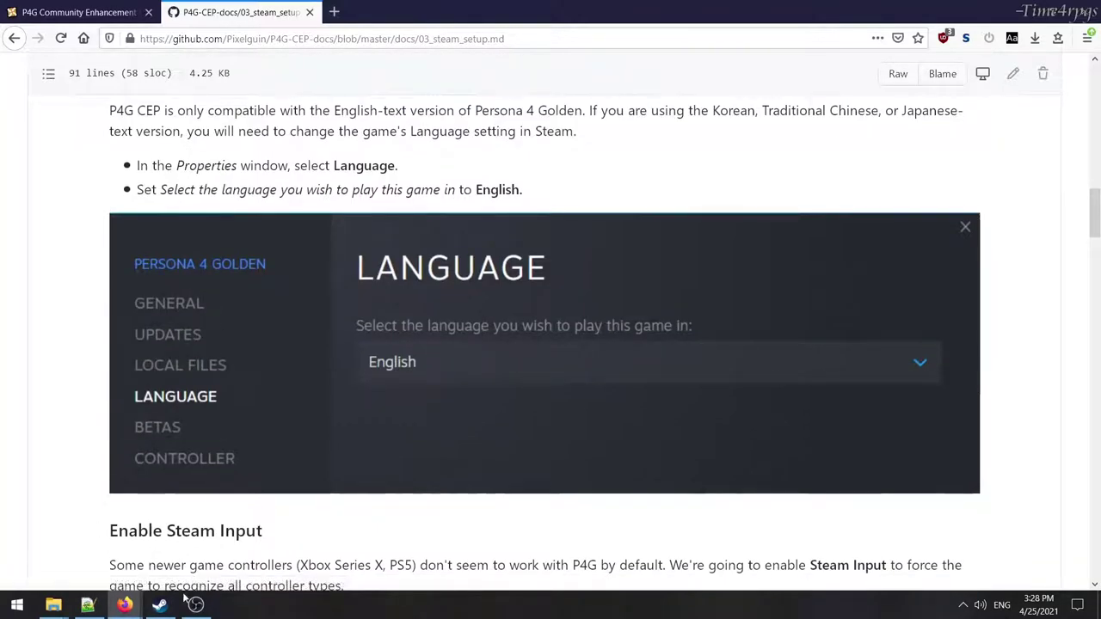
# Switch to Steam and check the language setting in Persona 4 Golden's properties, closing the properties when finished.
pyautogui.click(159, 604)
pyautogui.rightClick(471, 255)
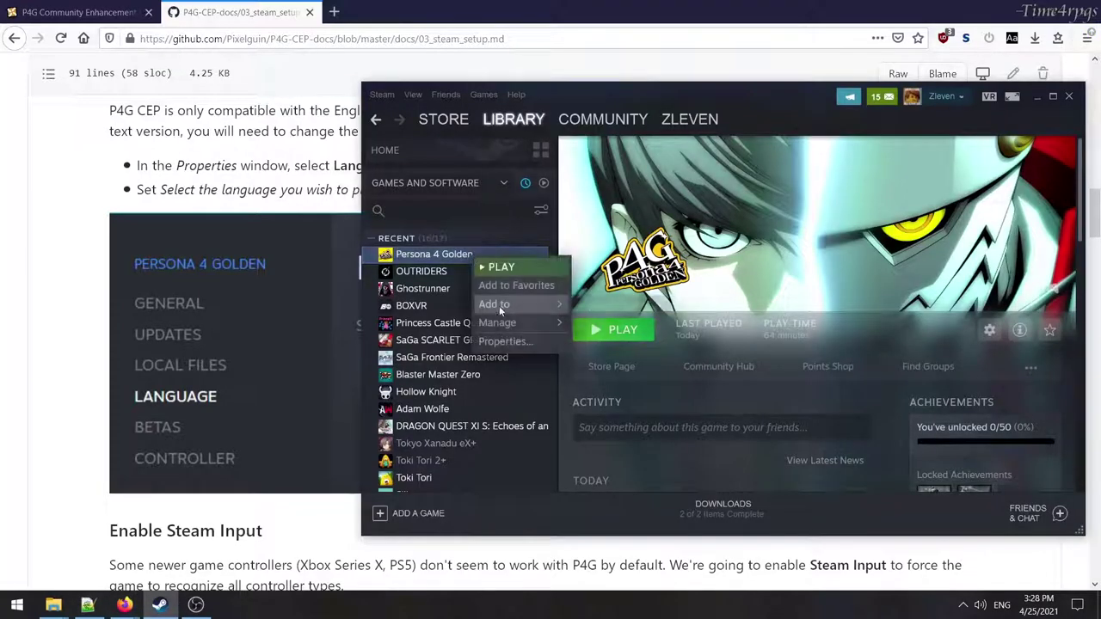
pyautogui.moveTo(501, 325)
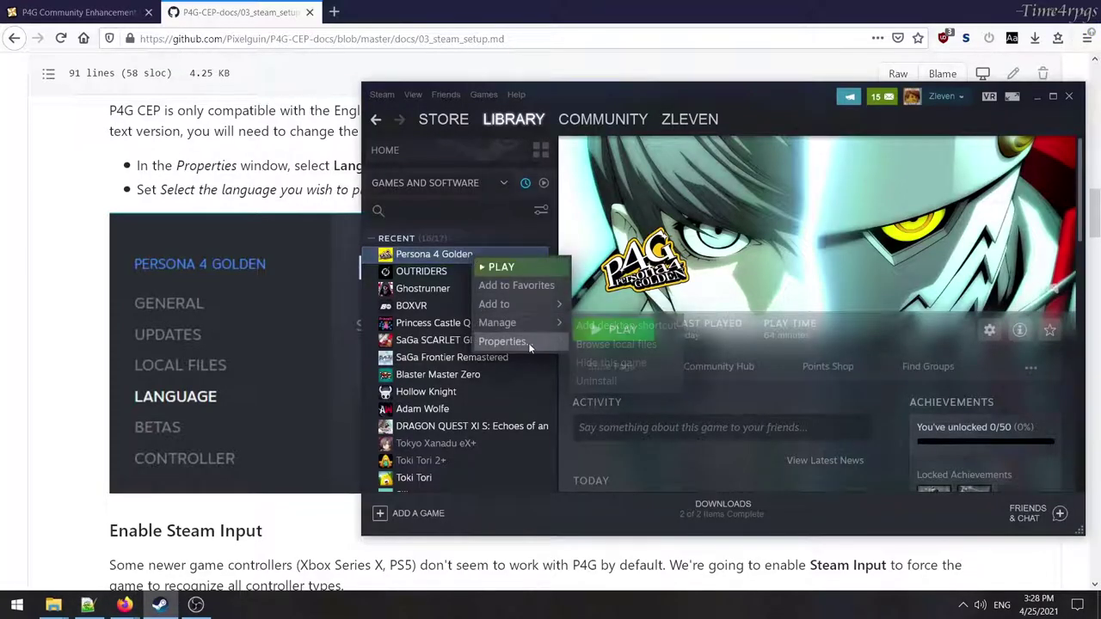
pyautogui.click(528, 343)
pyautogui.moveTo(525, 99); pyautogui.dragTo(716, 102)
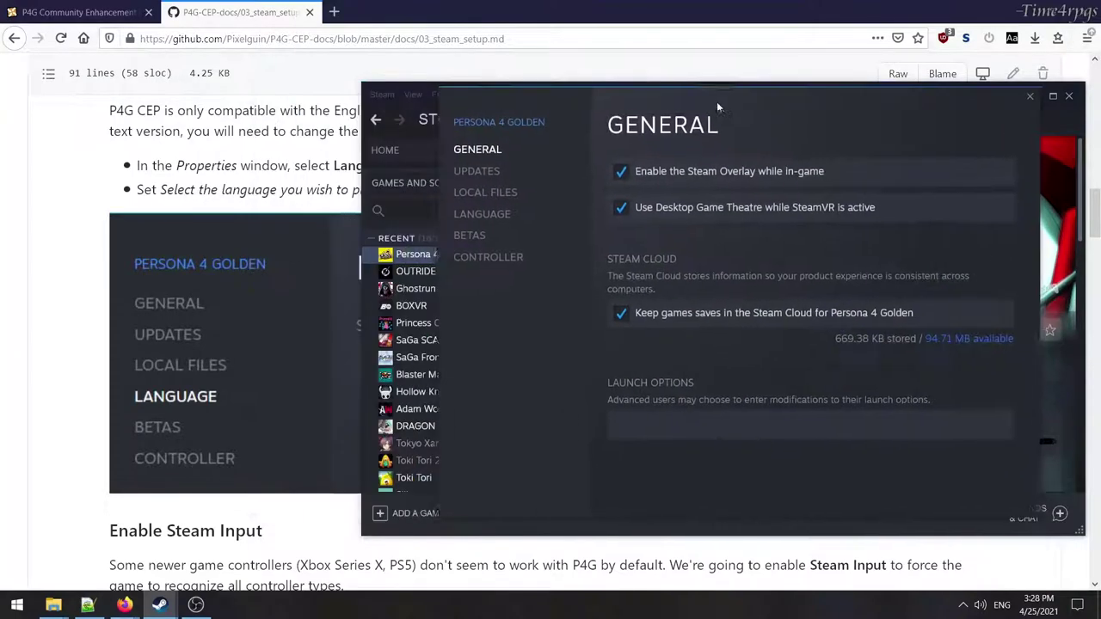
pyautogui.click(500, 216)
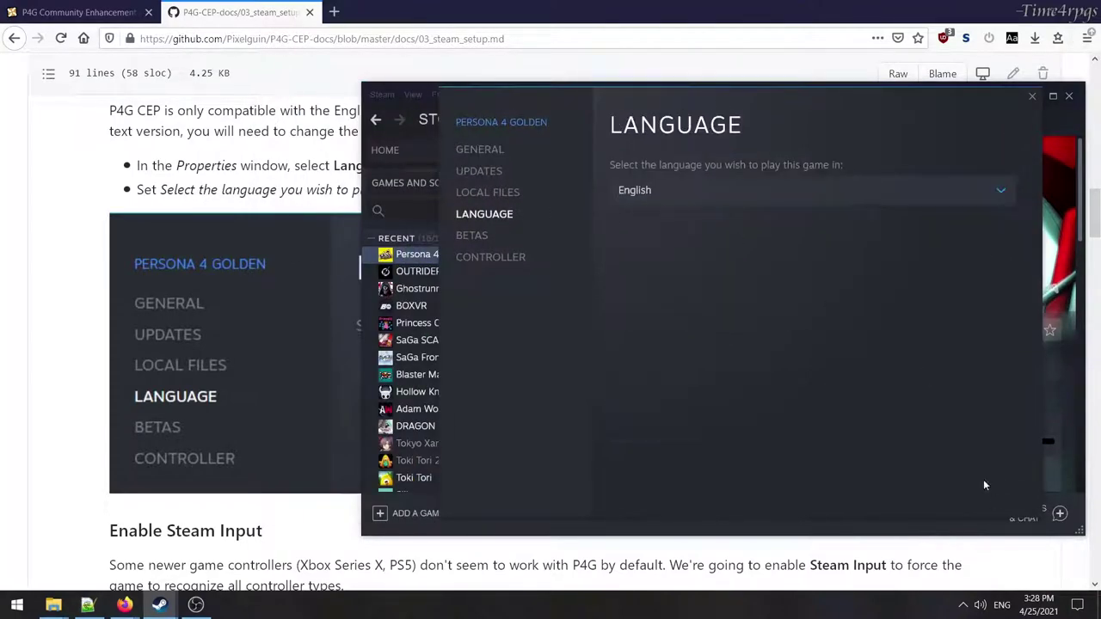
pyautogui.click(1033, 95)
# Return to the guide and read the Enable Steam Input section on the controller override for Persona 4 Golden.
pyautogui.click(102, 301)
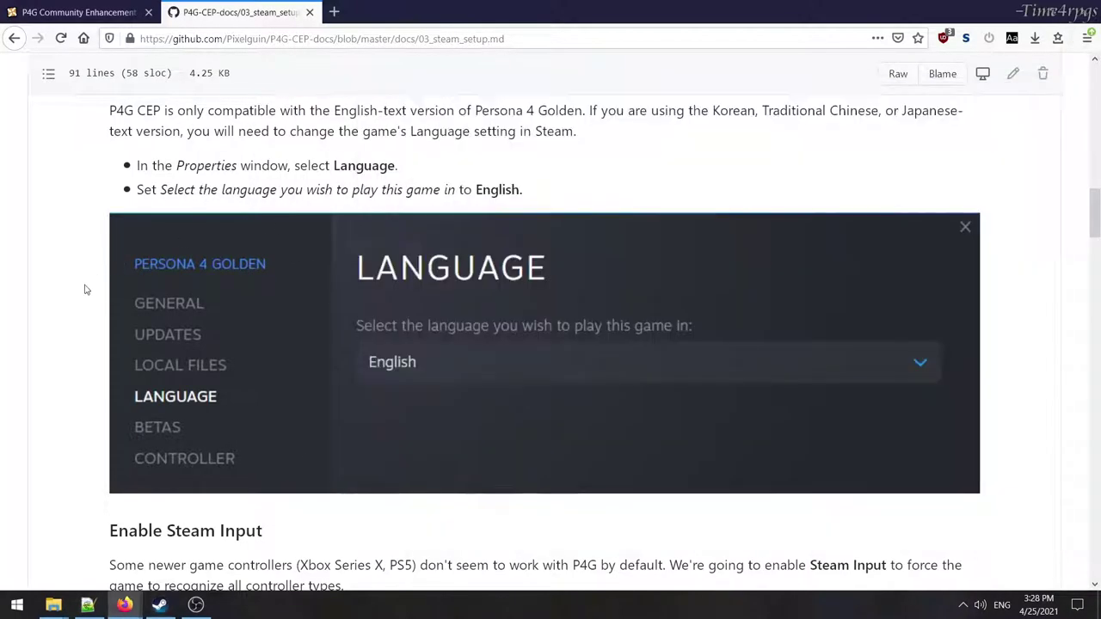
pyautogui.scroll(-2, 483, 509)
pyautogui.scroll(-1, 484, 509)
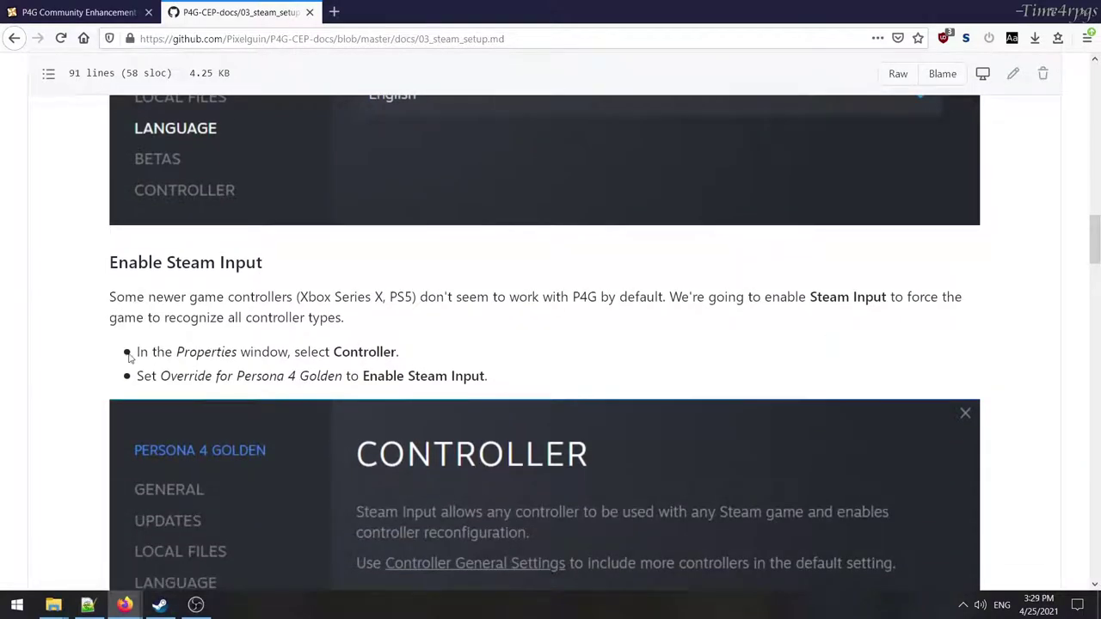
pyautogui.scroll(-2, 103, 359)
pyautogui.scroll(1, 34, 378)
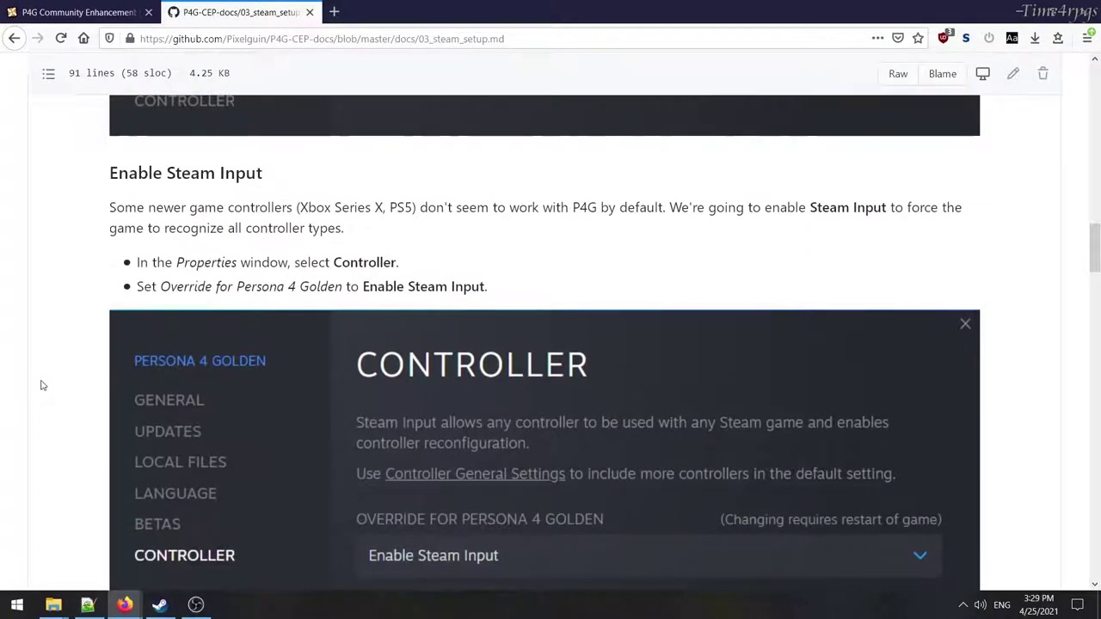
# Review the controller override and Steam Input status in Persona 4 Golden's Steam properties, close them and minimize Steam.
pyautogui.click(160, 605)
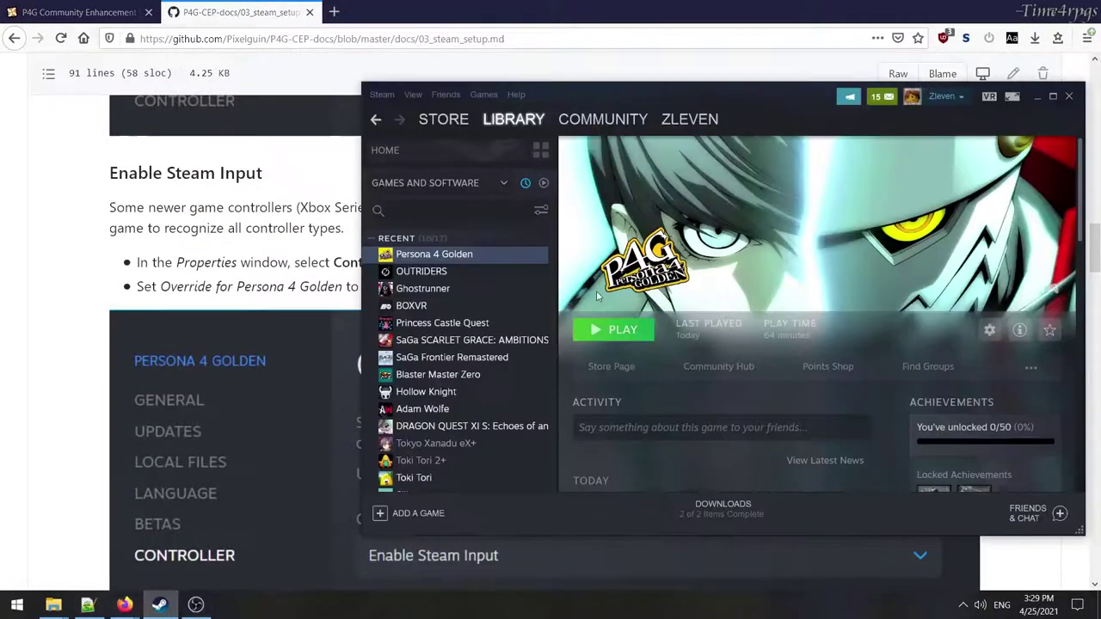
pyautogui.rightClick(411, 258)
pyautogui.click(447, 342)
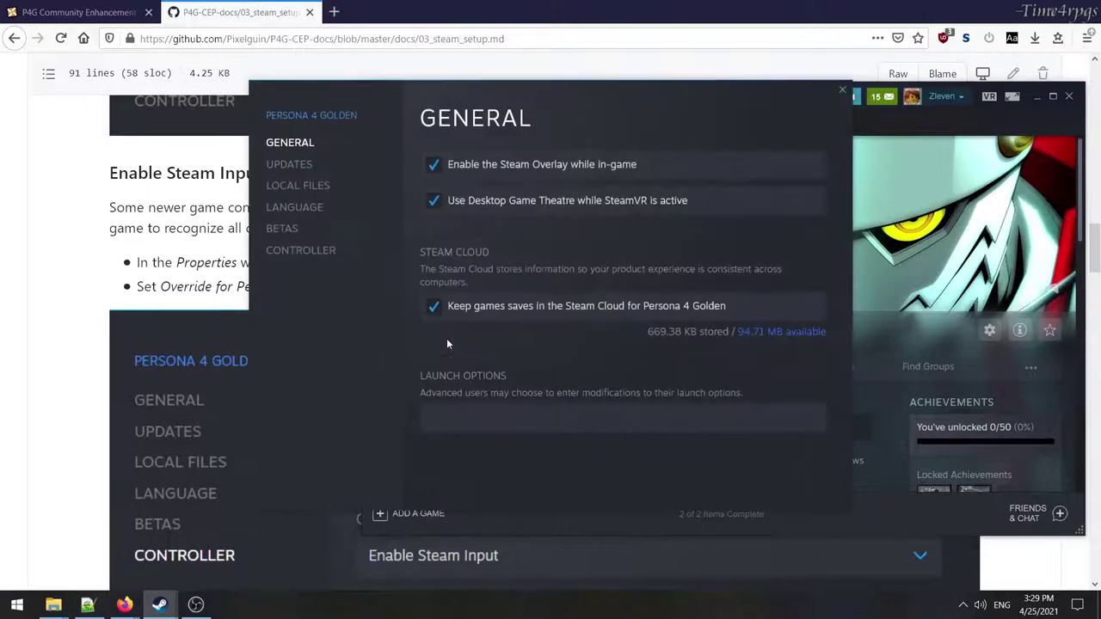
pyautogui.click(293, 251)
pyautogui.moveTo(623, 92); pyautogui.dragTo(824, 102)
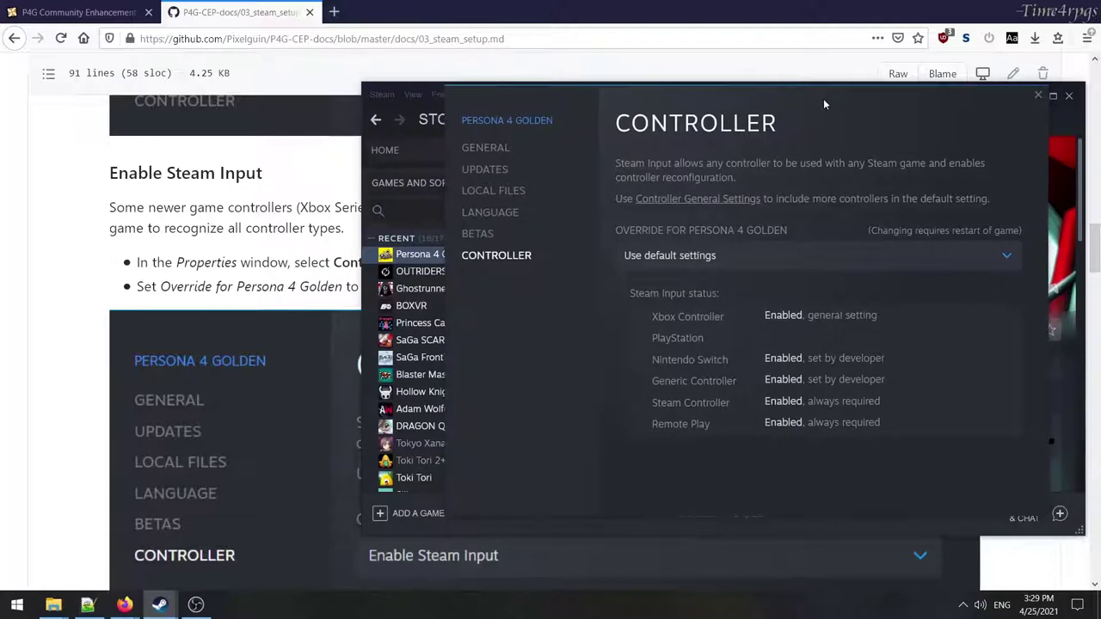
pyautogui.moveTo(823, 99); pyautogui.dragTo(798, 106)
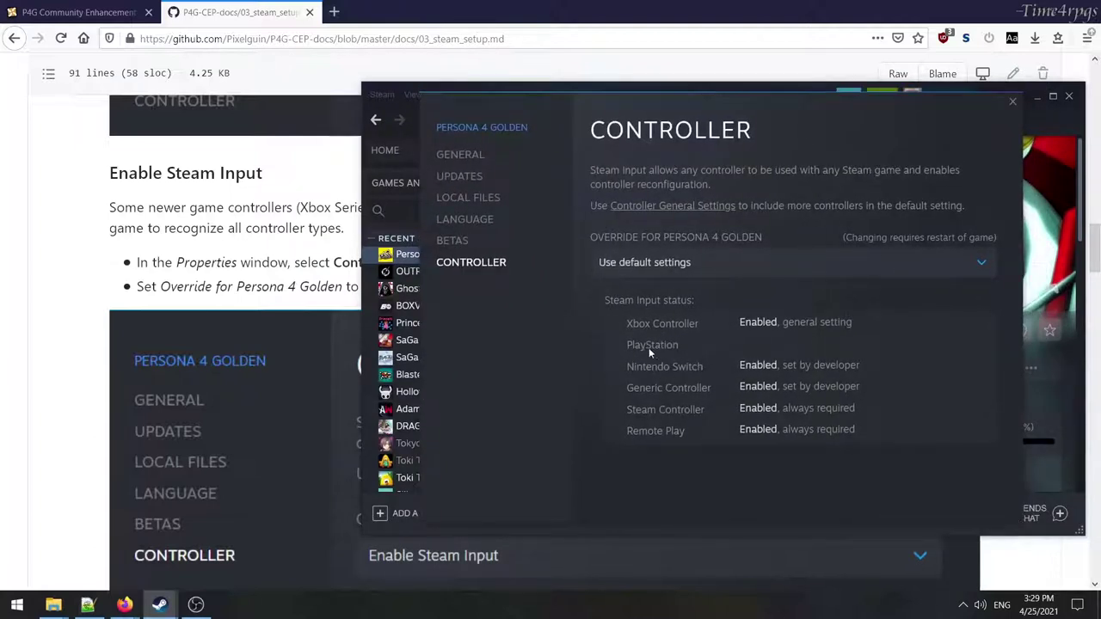
pyautogui.click(1012, 103)
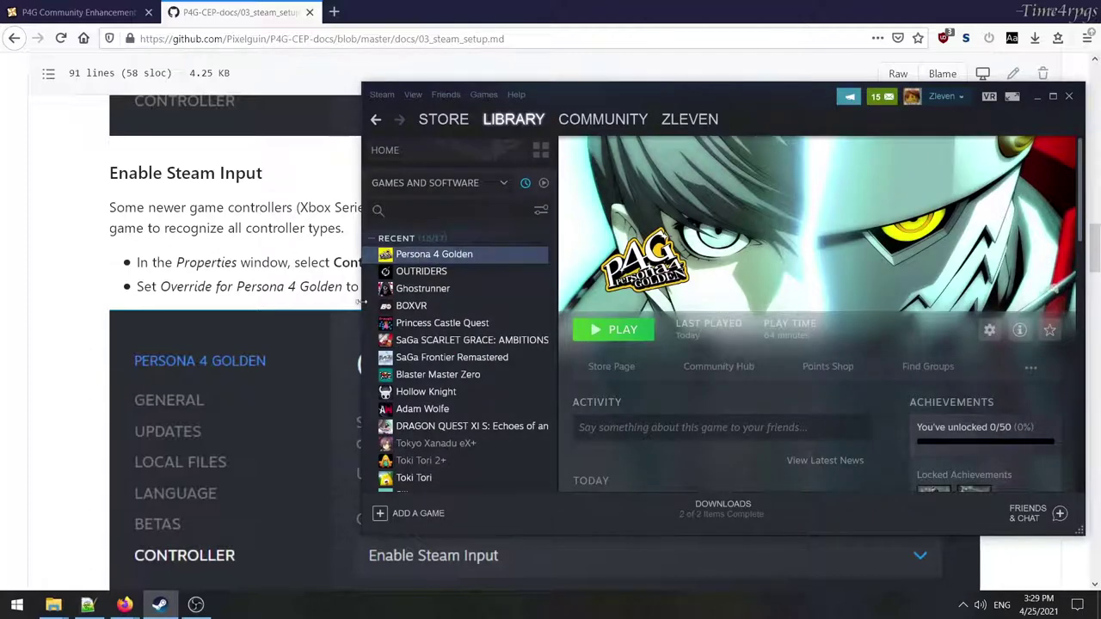
pyautogui.click(1037, 97)
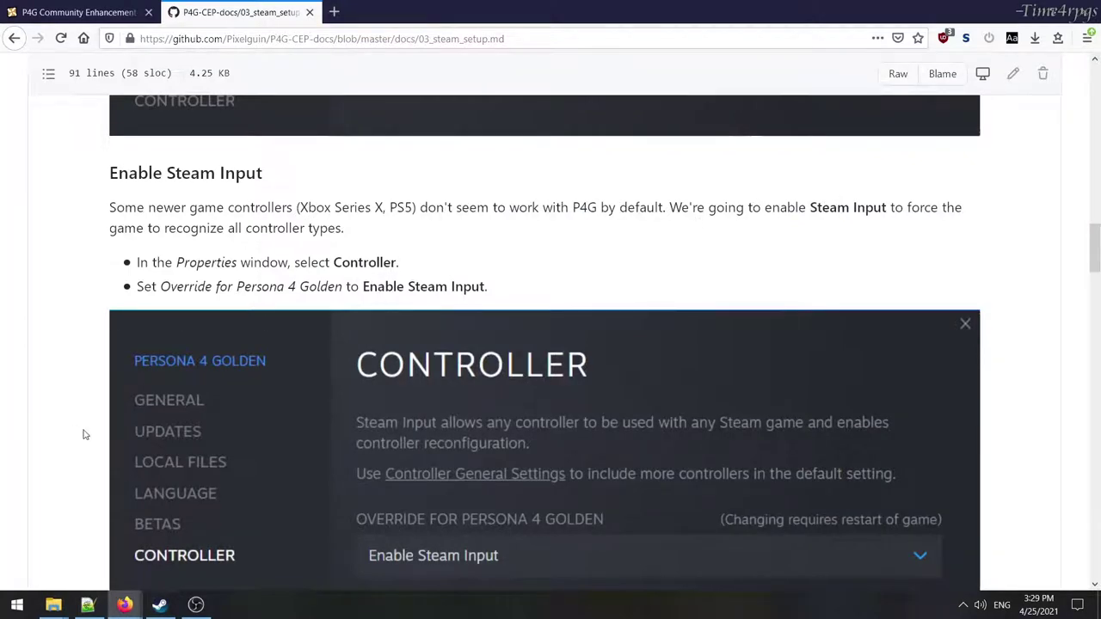
# Read the guide's Clean Game Files and Opt Out of Betas sections.
pyautogui.scroll(-4, 86, 436)
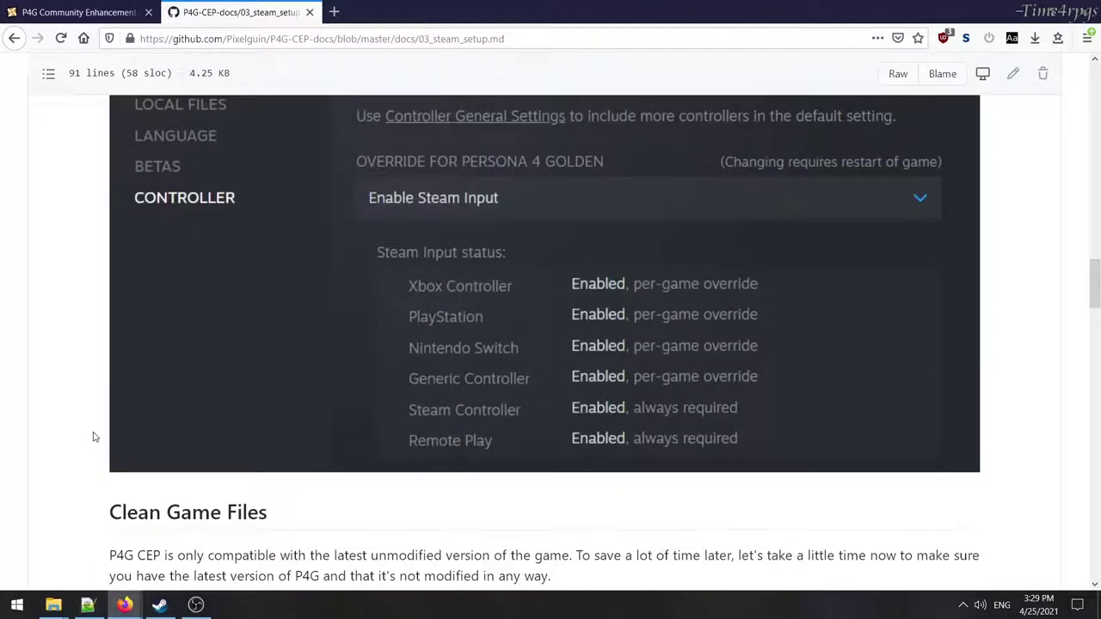
pyautogui.scroll(-3, 95, 437)
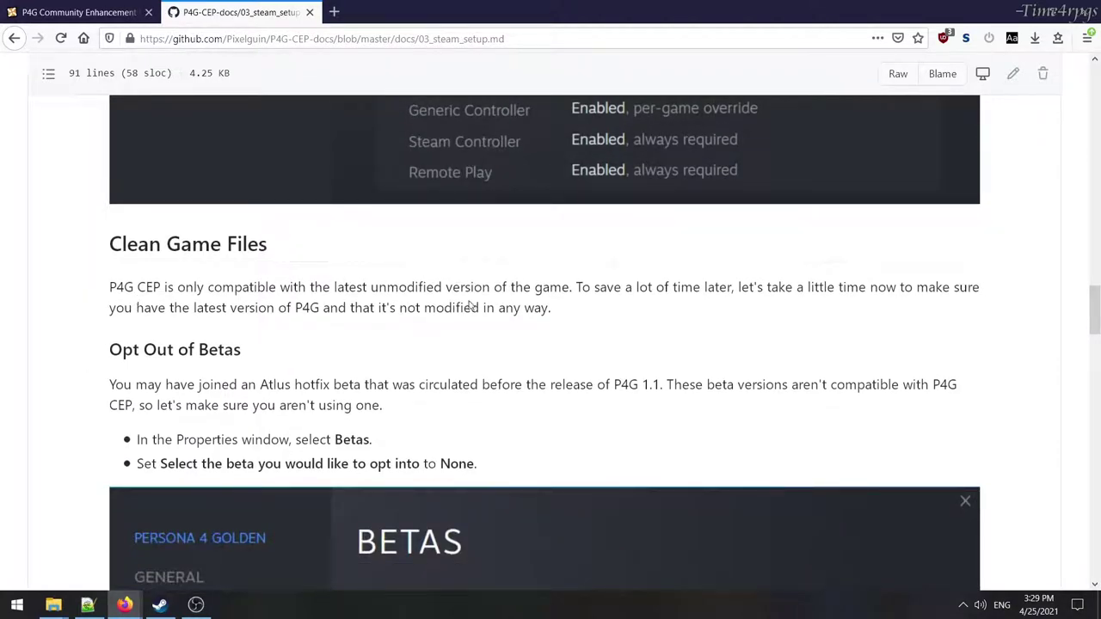
pyautogui.scroll(-5, 603, 287)
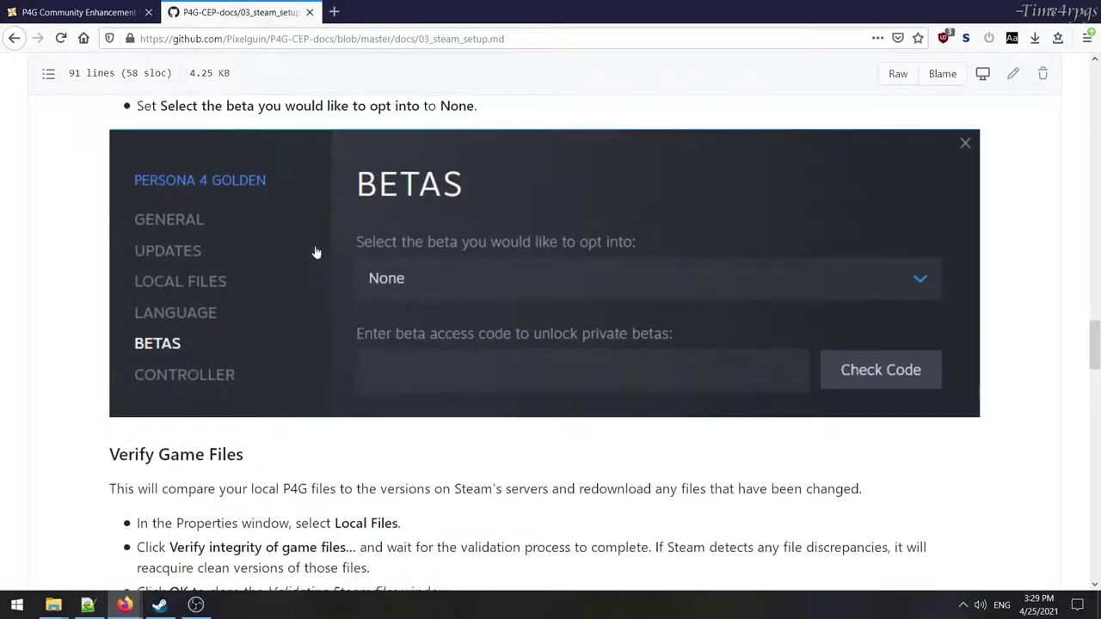
# Switch to Steam and check the beta opt-in selection in Persona 4 Golden's properties, closing them when finished.
pyautogui.click(159, 605)
pyautogui.rightClick(457, 254)
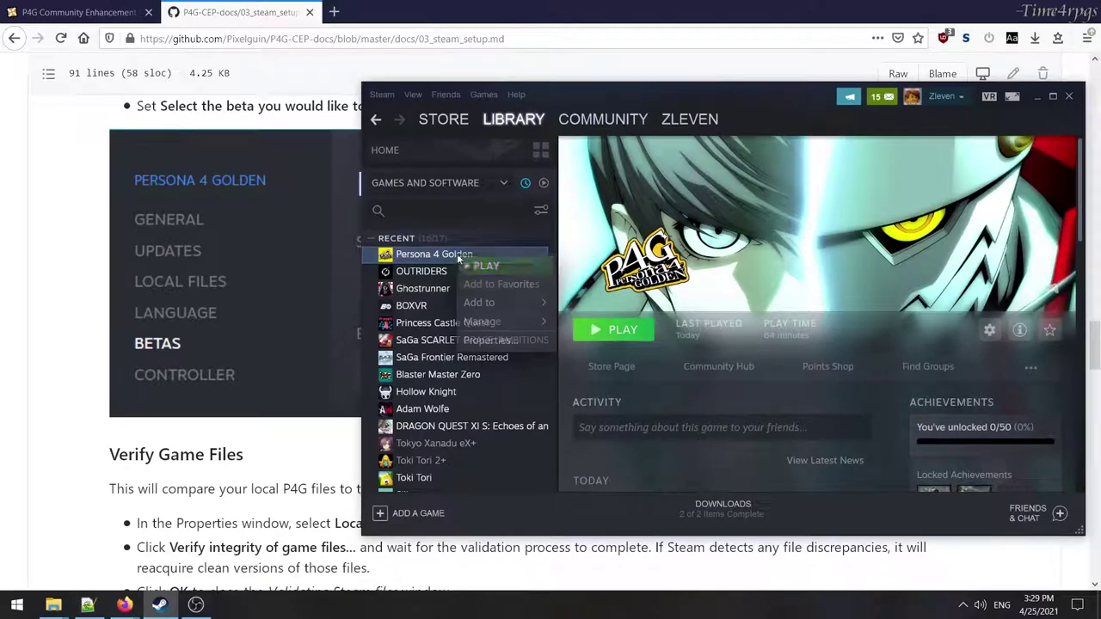
pyautogui.click(505, 342)
pyautogui.moveTo(544, 88); pyautogui.dragTo(656, 87)
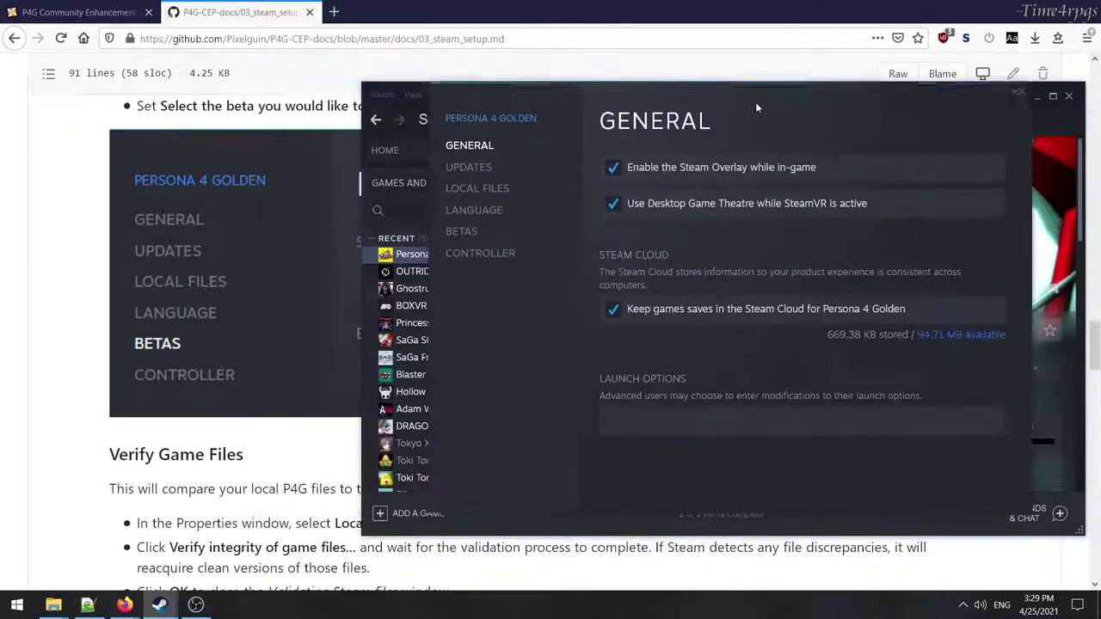
pyautogui.click(469, 230)
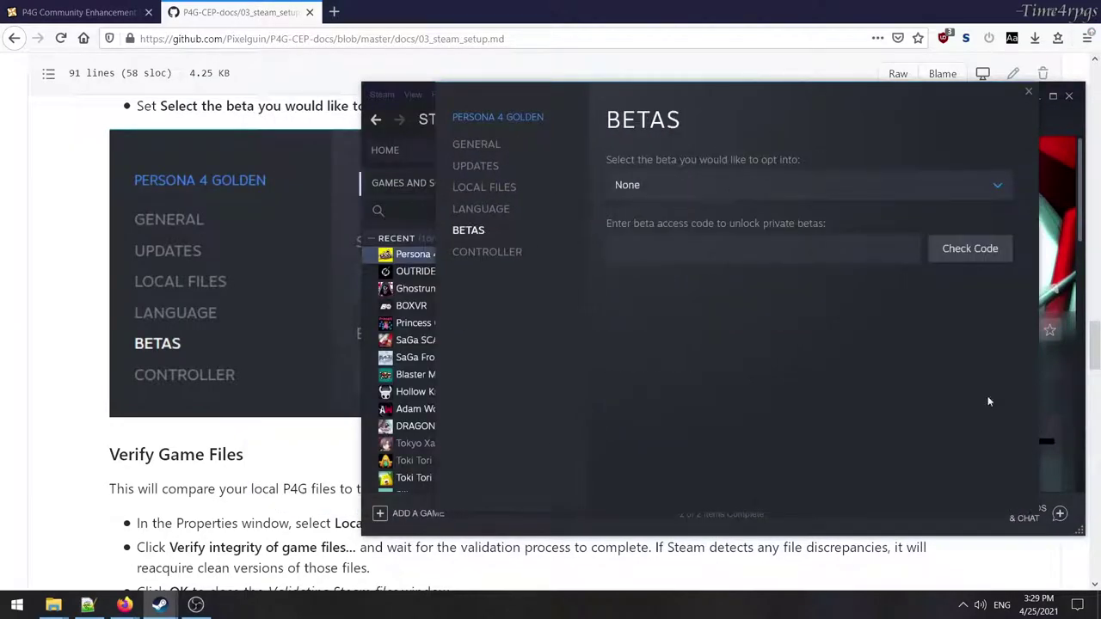
pyautogui.click(1027, 91)
# Return to the guide and read the Verify Game Files instructions on verifying the integrity of the game files.
pyautogui.click(48, 302)
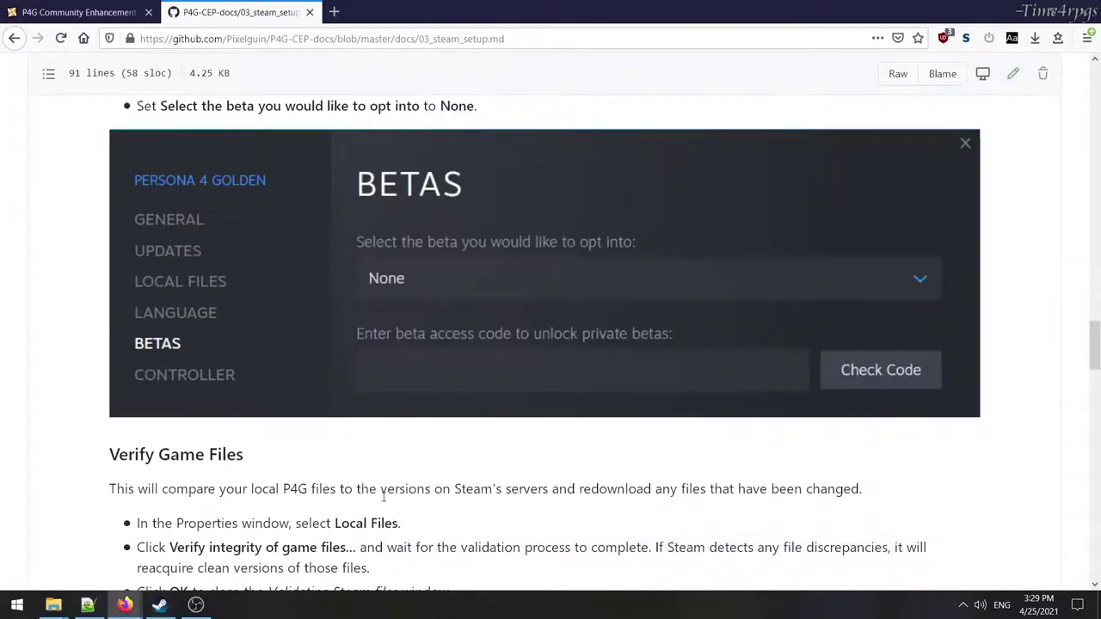
pyautogui.scroll(-3, 413, 507)
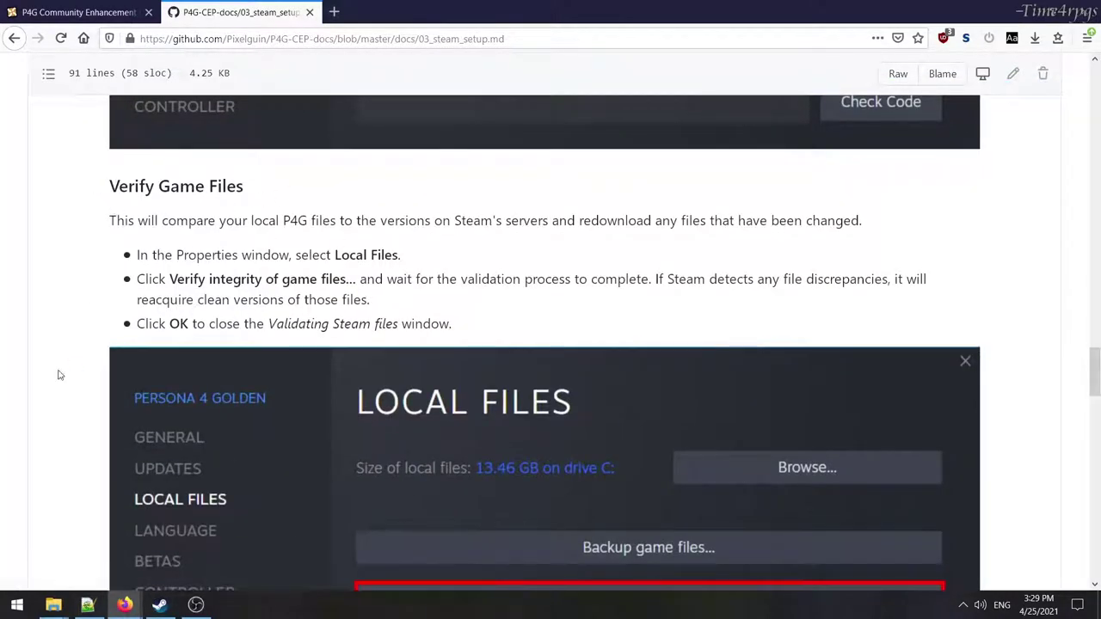
pyautogui.scroll(-2, 60, 375)
pyautogui.scroll(-2, 77, 380)
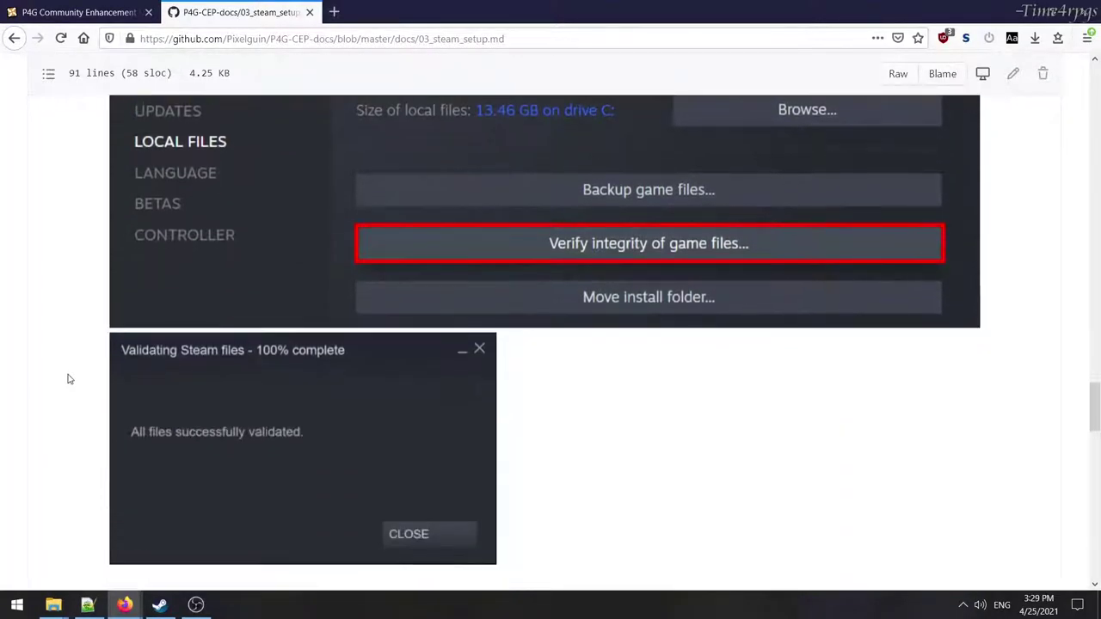
pyautogui.scroll(-2, 164, 440)
pyautogui.scroll(4, 533, 395)
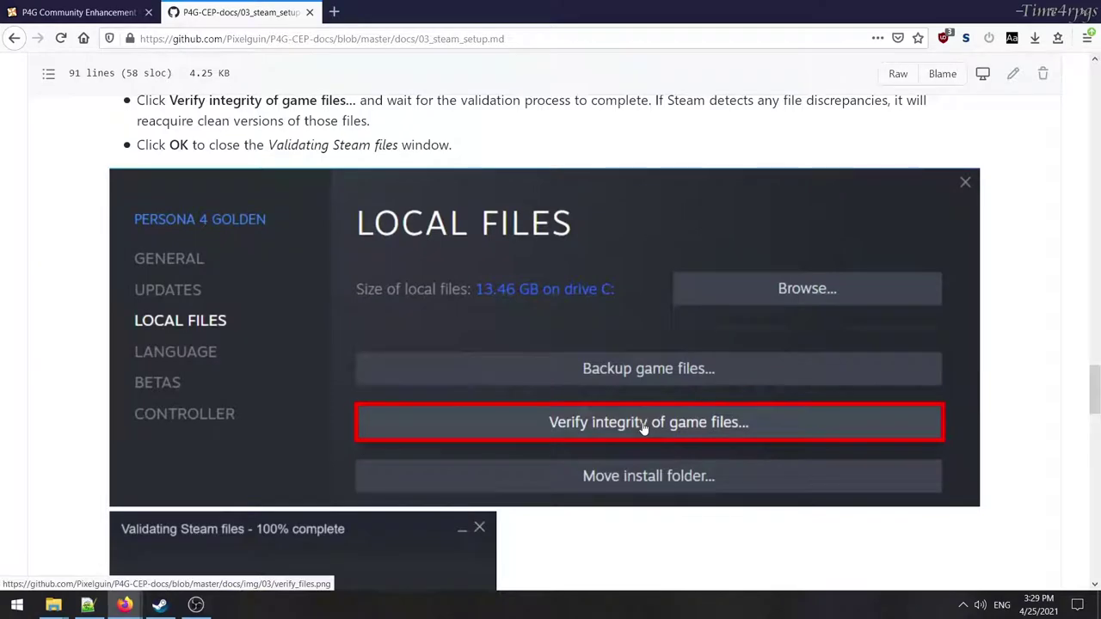
# Read the guide's Locate P4G.exe section and look for P4G.exe in the Persona 4 Golden game folder in File Explorer.
pyautogui.scroll(-8, 115, 443)
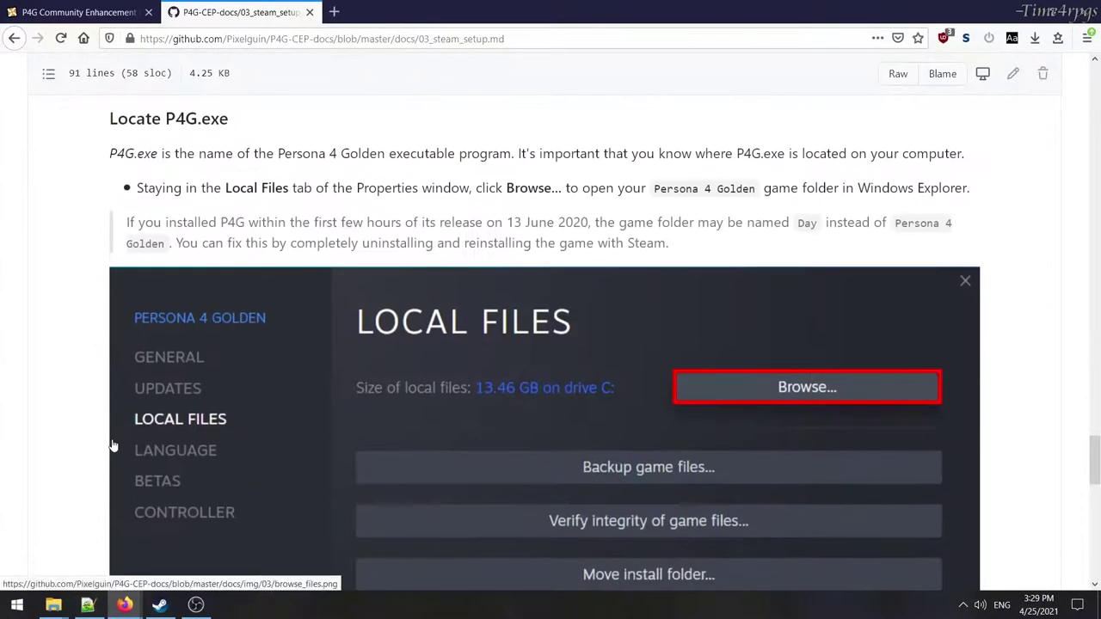
pyautogui.scroll(1, 114, 443)
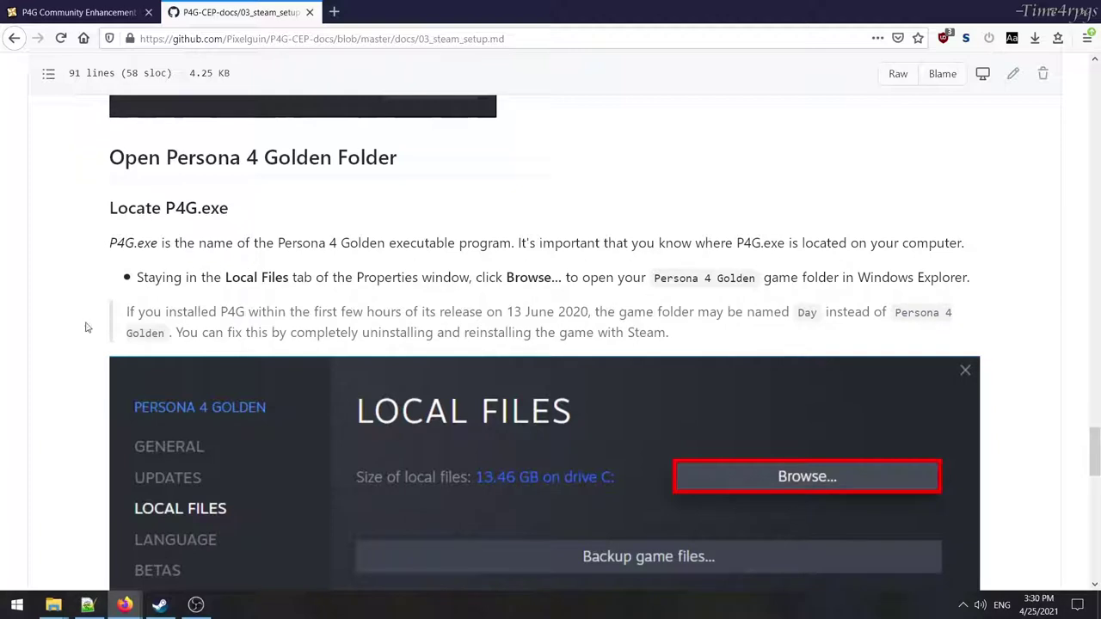
pyautogui.scroll(-4, 68, 353)
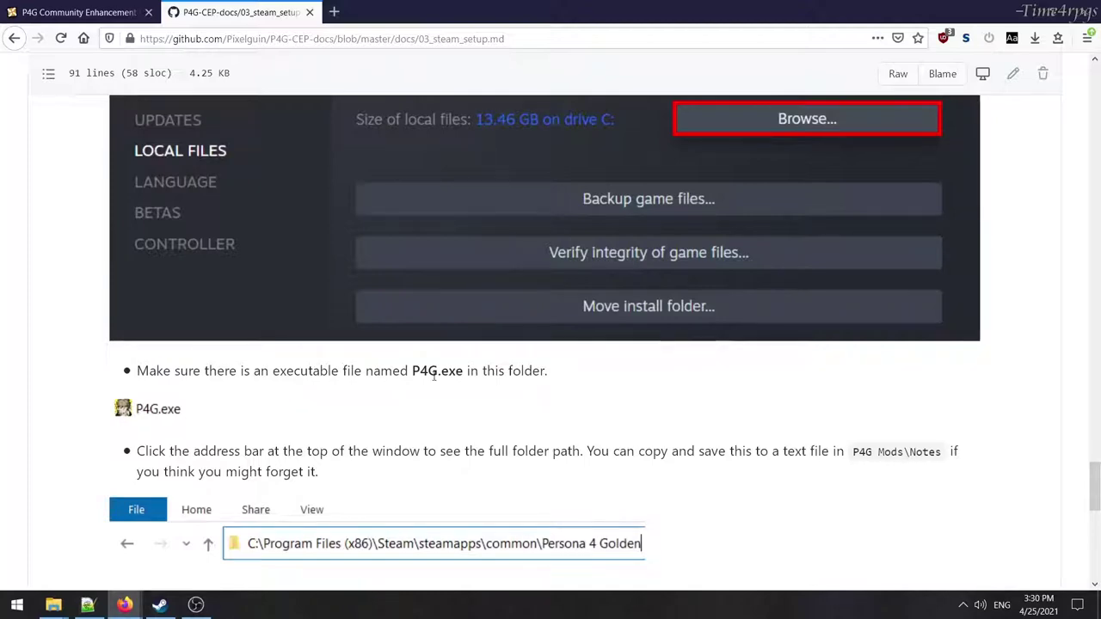
pyautogui.press('super+e')
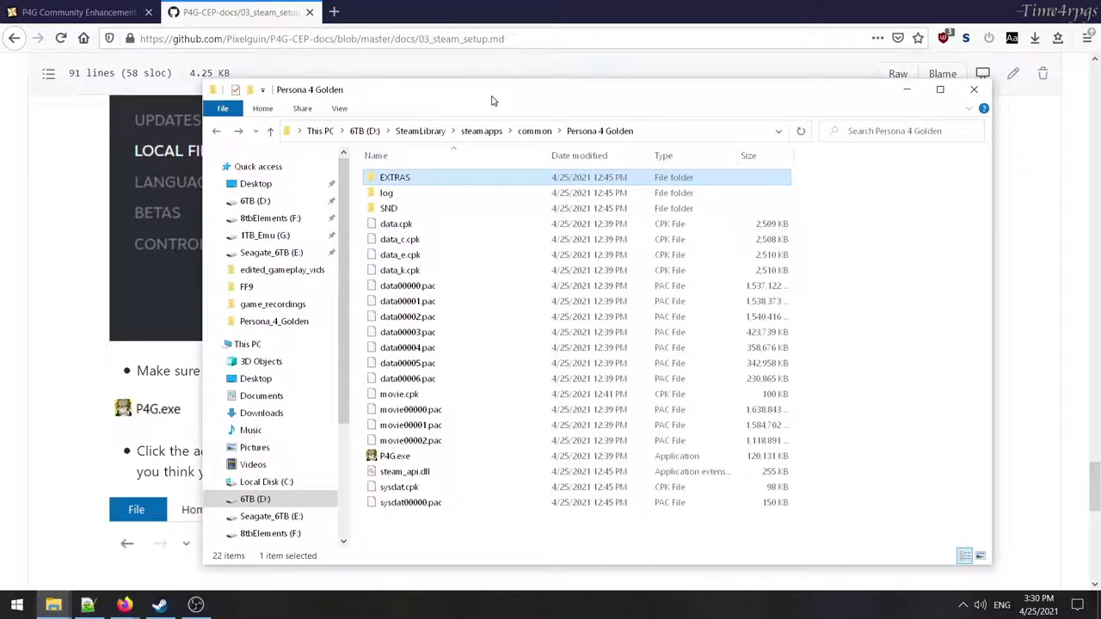
pyautogui.moveTo(492, 104); pyautogui.dragTo(407, 74)
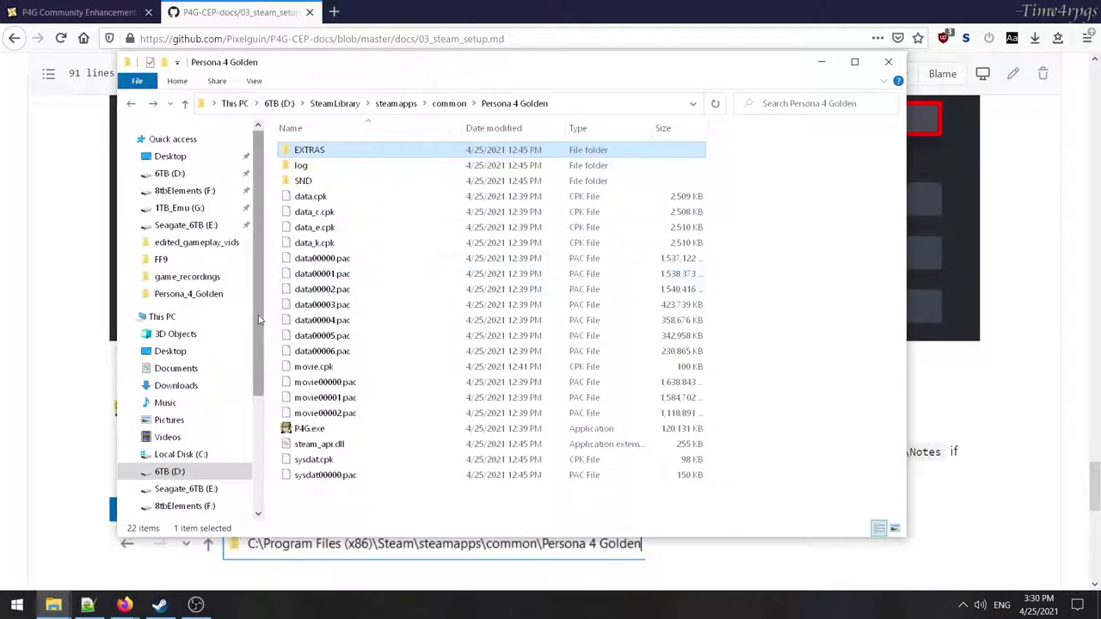
pyautogui.moveTo(265, 322); pyautogui.dragTo(183, 322)
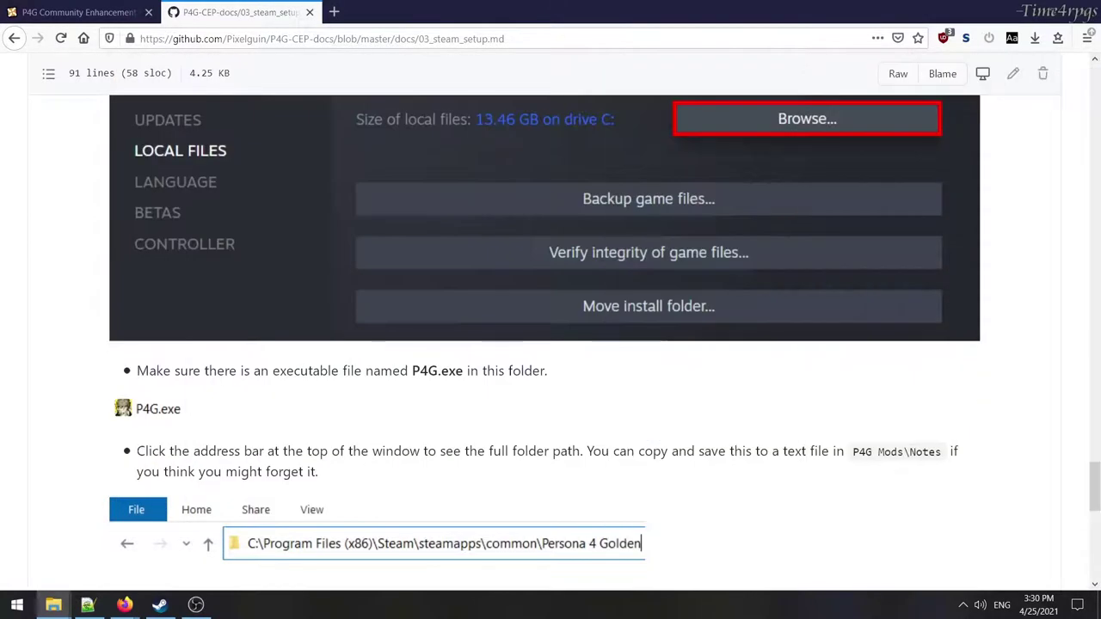
# Read the guide's Disable Special K section and continue to the Reloaded-II Setup page.
pyautogui.scroll(-5, 656, 388)
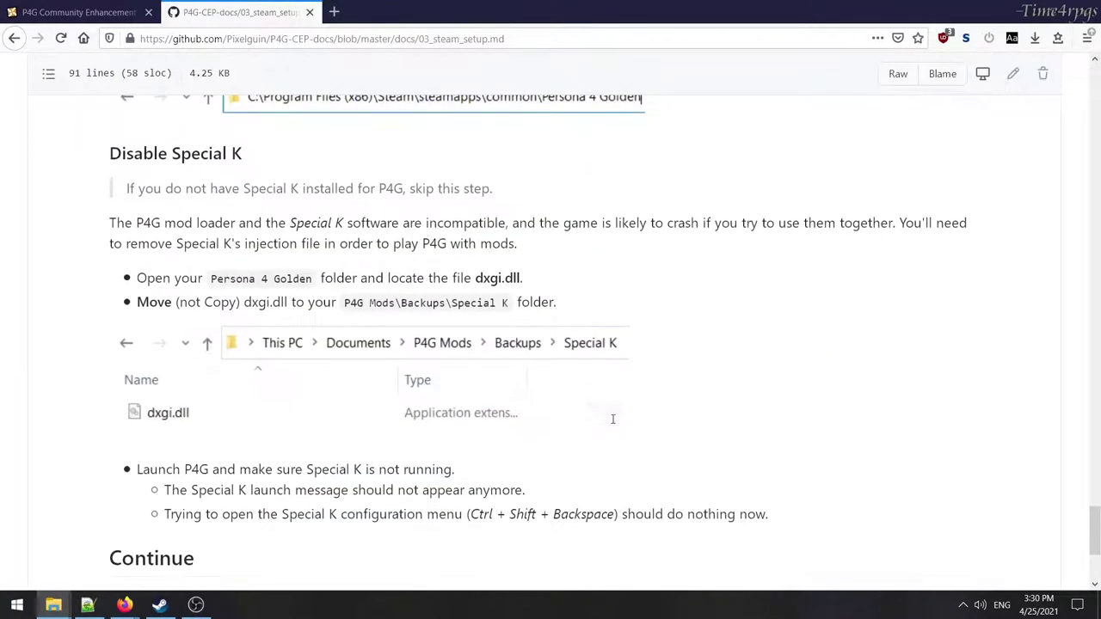
pyautogui.scroll(1, 809, 436)
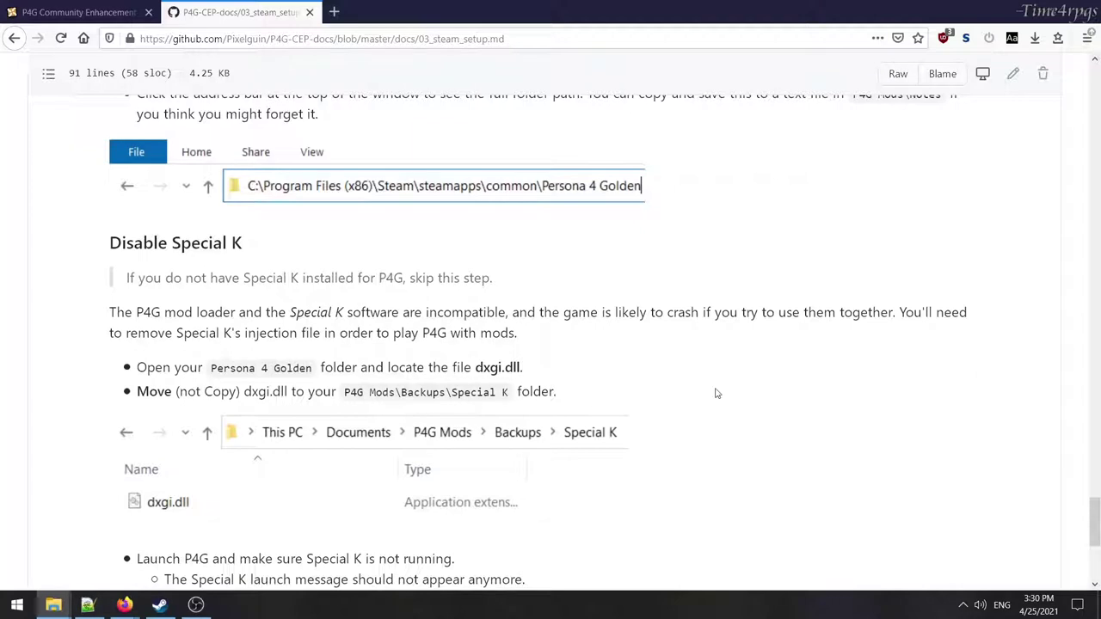
pyautogui.scroll(-3, 732, 384)
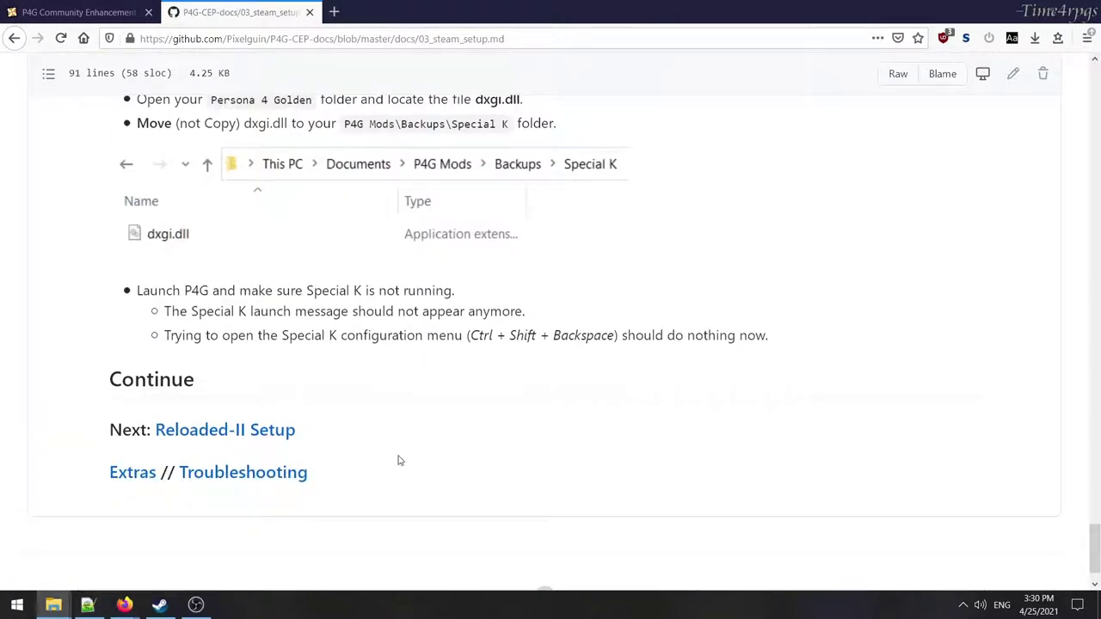
pyautogui.click(211, 432)
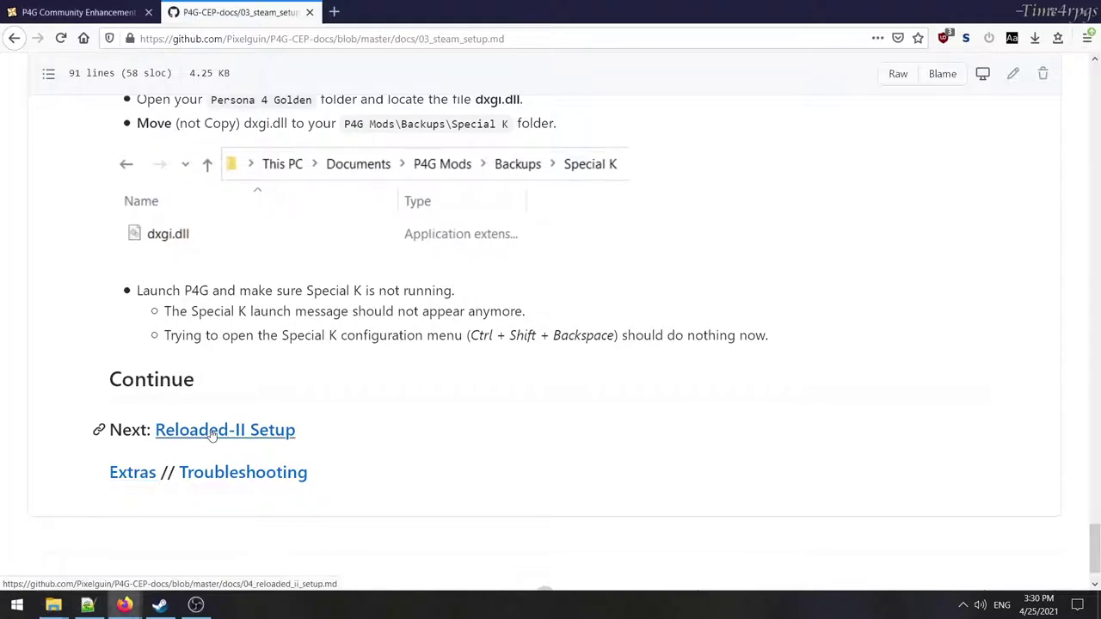
# Read the Reloaded-II Setup introduction and its First Launch instructions.
pyautogui.scroll(-4, 522, 424)
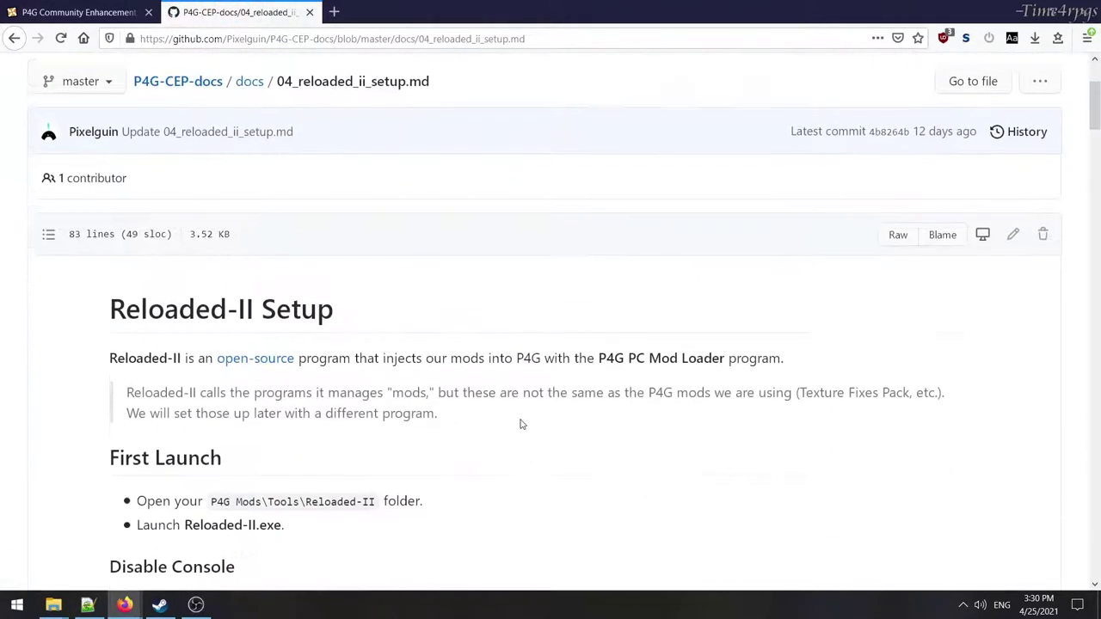
pyautogui.scroll(2, 525, 418)
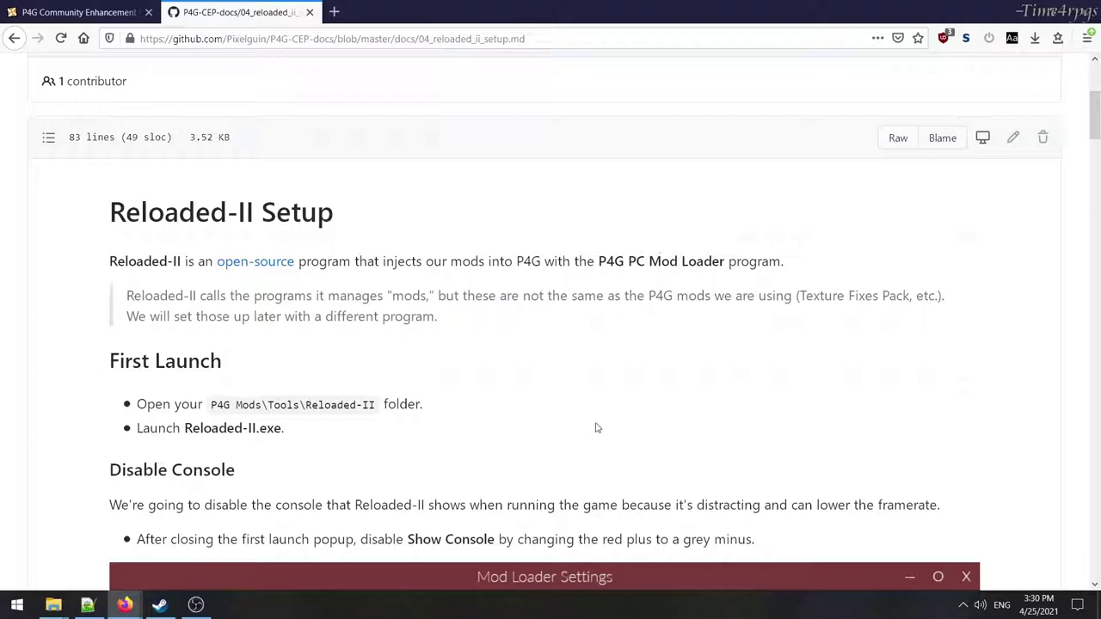
pyautogui.scroll(-2, 462, 436)
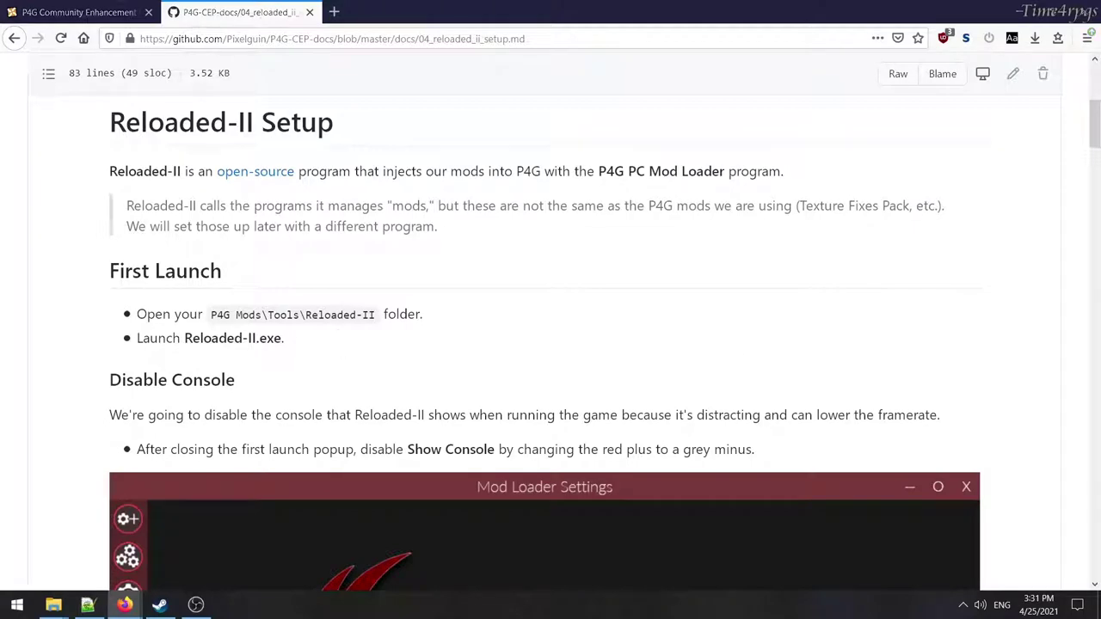
# Switch to File Explorer and open the P4G Mods\Tools\Reloaded-II folder, locating Reloaded-II.exe.
pyautogui.click(52, 604)
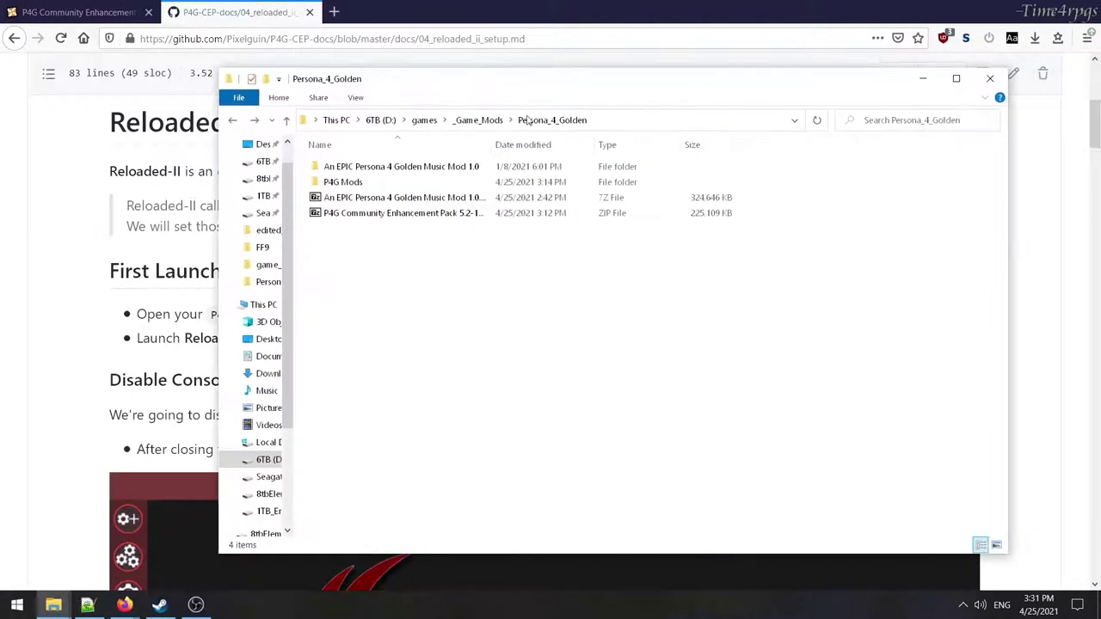
pyautogui.doubleClick(343, 183)
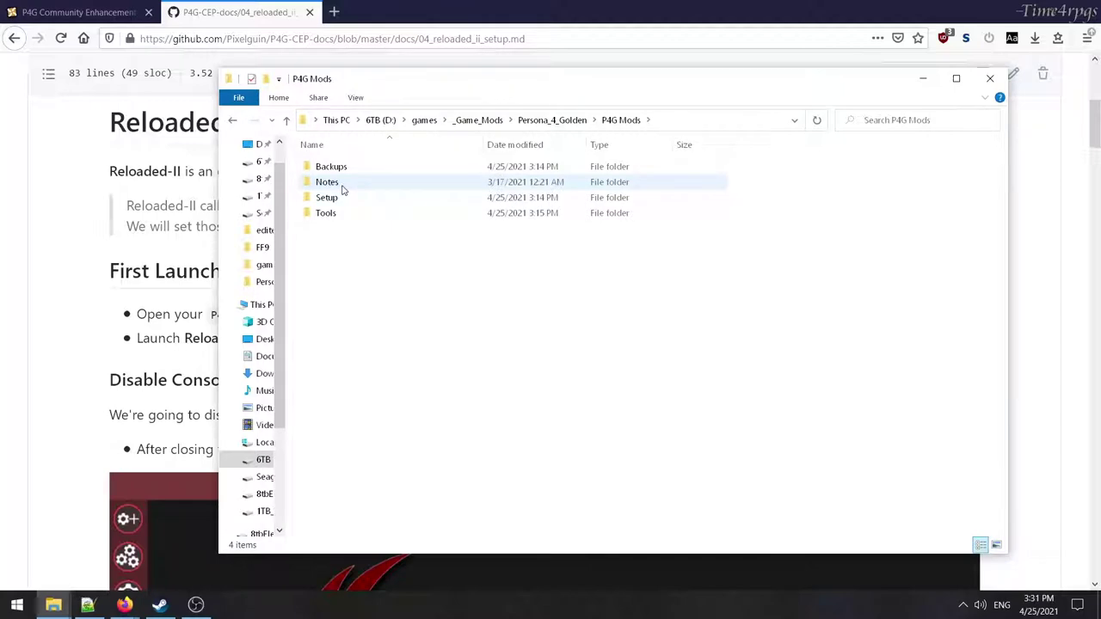
pyautogui.moveTo(482, 91)
pyautogui.mouseDown()
pyautogui.moveTo(991, 104)
pyautogui.moveTo(499, 101)
pyautogui.mouseUp()
pyautogui.click(344, 223)
pyautogui.doubleClick(346, 223)
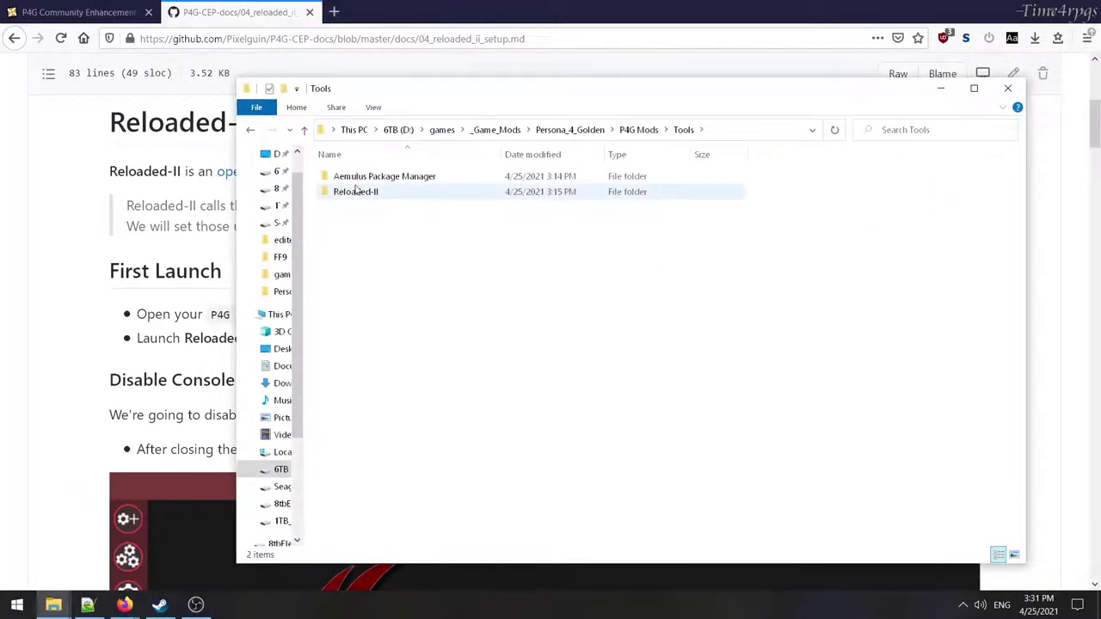
pyautogui.doubleClick(351, 191)
pyautogui.scroll(-10, 412, 385)
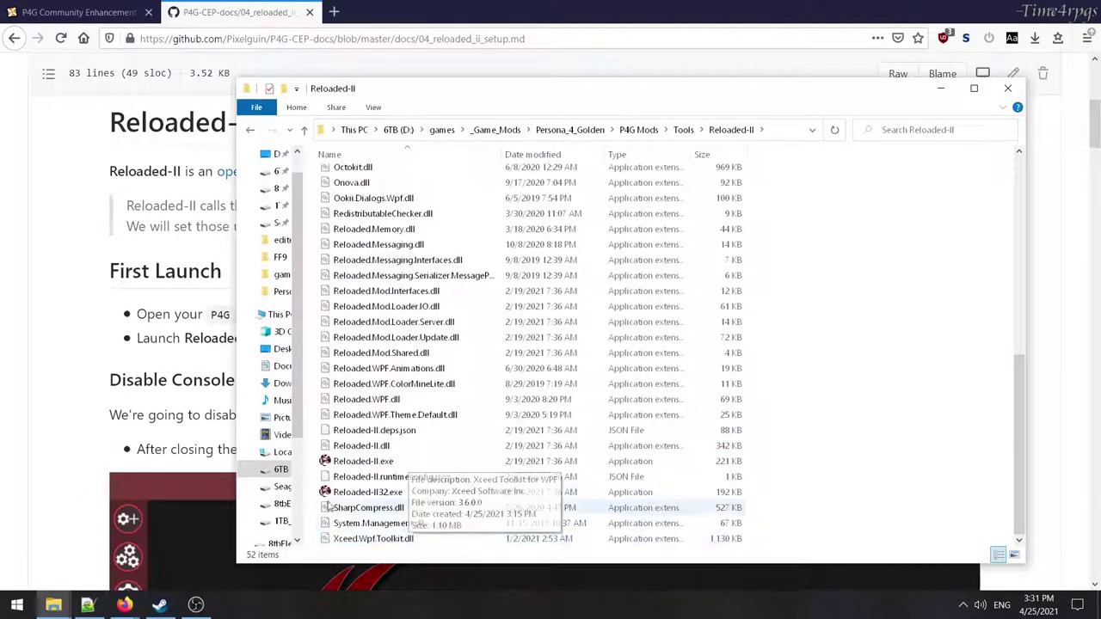
# Launch Reloaded-II.exe and choose Train for it in the Privatefirewall outgoing traffic alert's details.
pyautogui.click(375, 463)
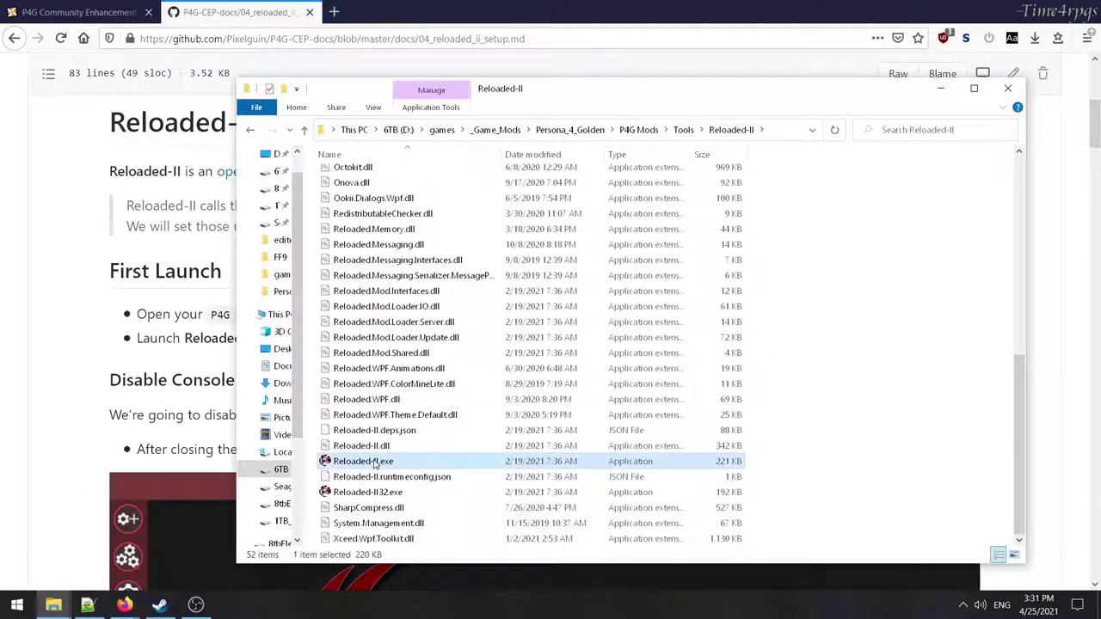
pyautogui.doubleClick(375, 462)
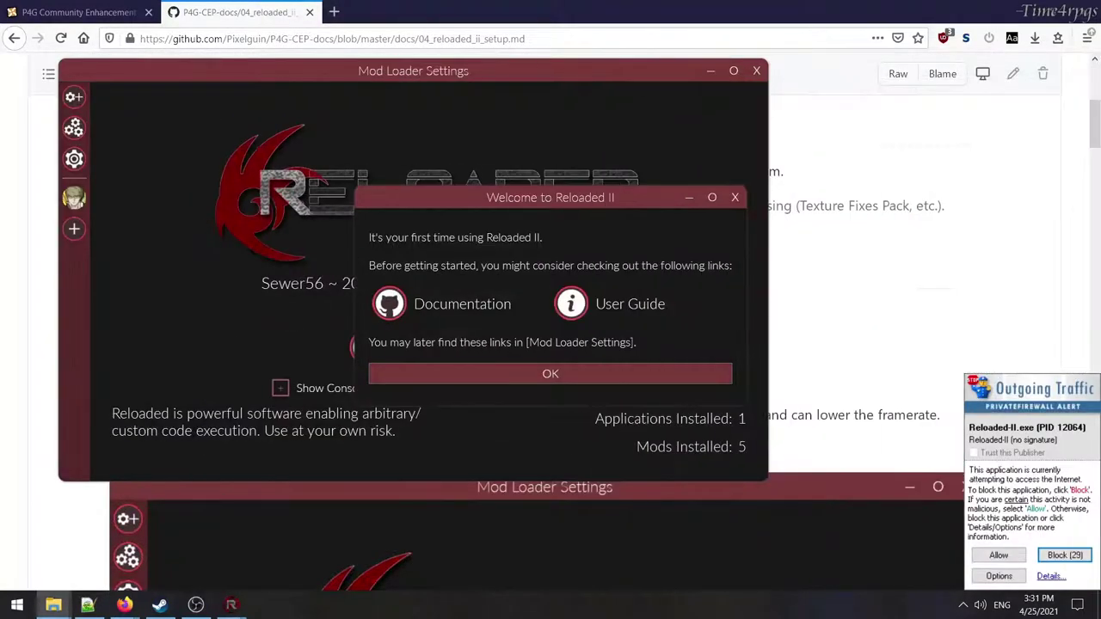
pyautogui.click(1050, 578)
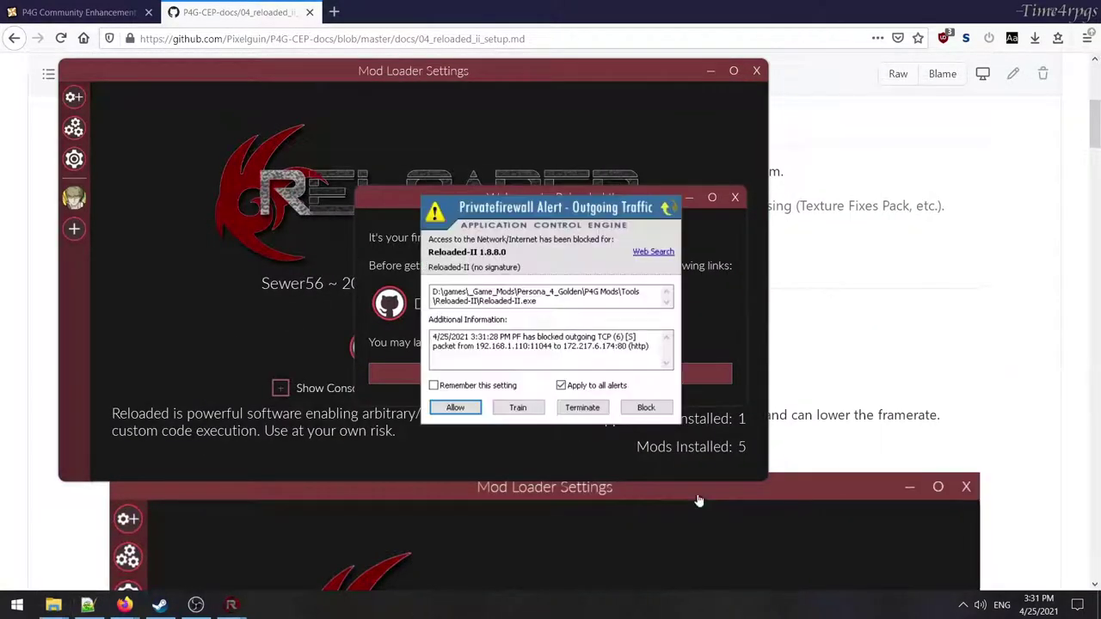
pyautogui.click(516, 410)
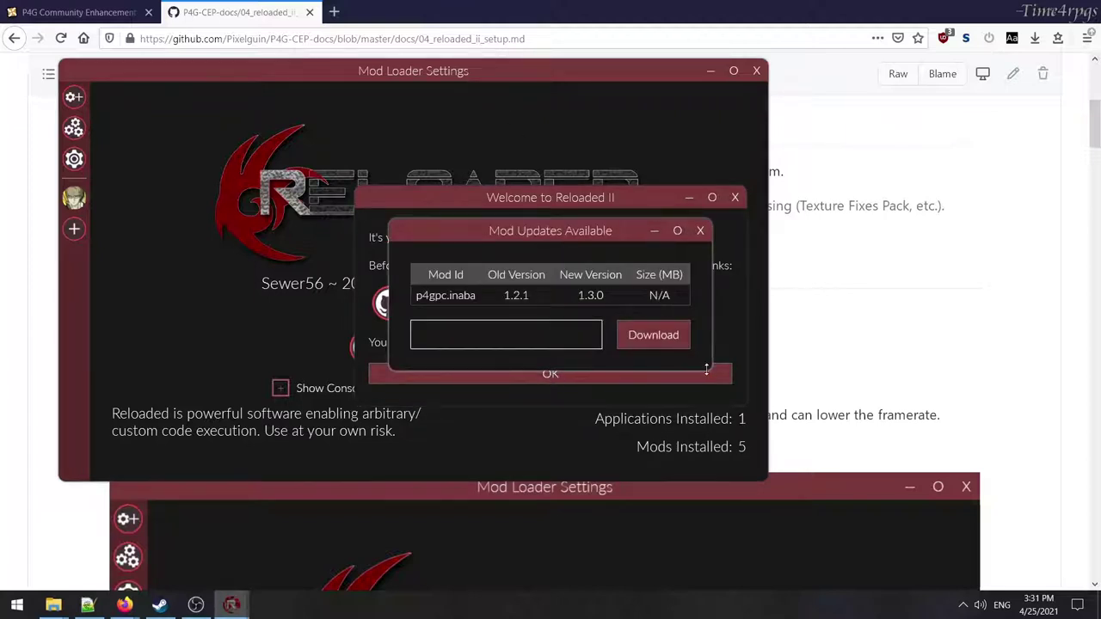
# Download the p4gpc.inaba mod update to version 1.3.0 and update Reloaded-II to version 1.9.1.
pyautogui.moveTo(702, 370)
pyautogui.mouseDown()
pyautogui.moveTo(709, 387)
pyautogui.moveTo(713, 379)
pyautogui.mouseUp()
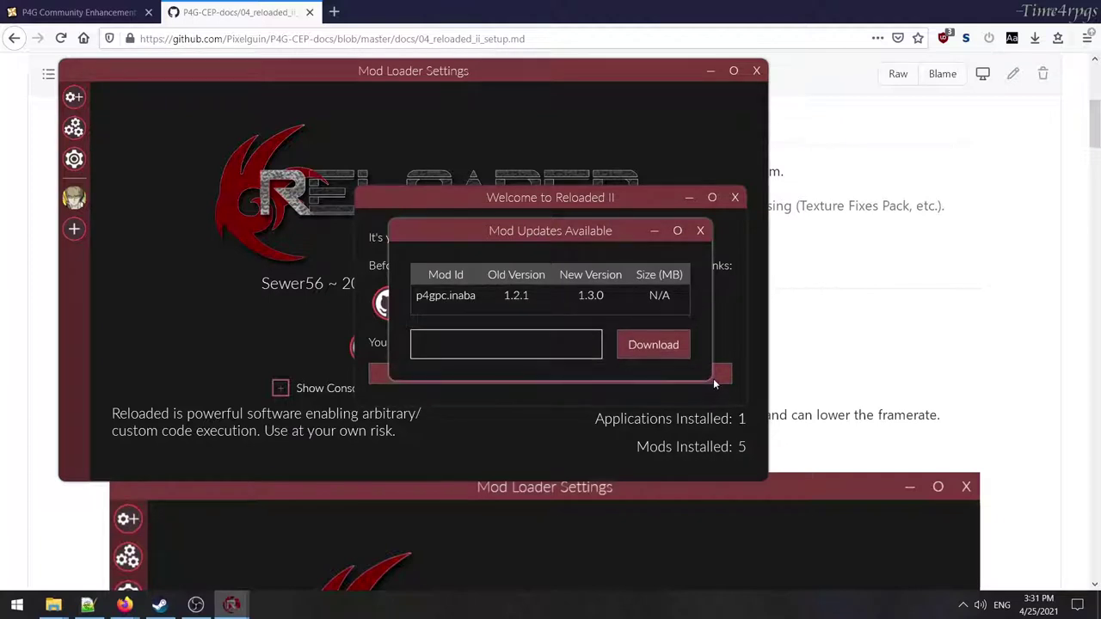
pyautogui.click(655, 344)
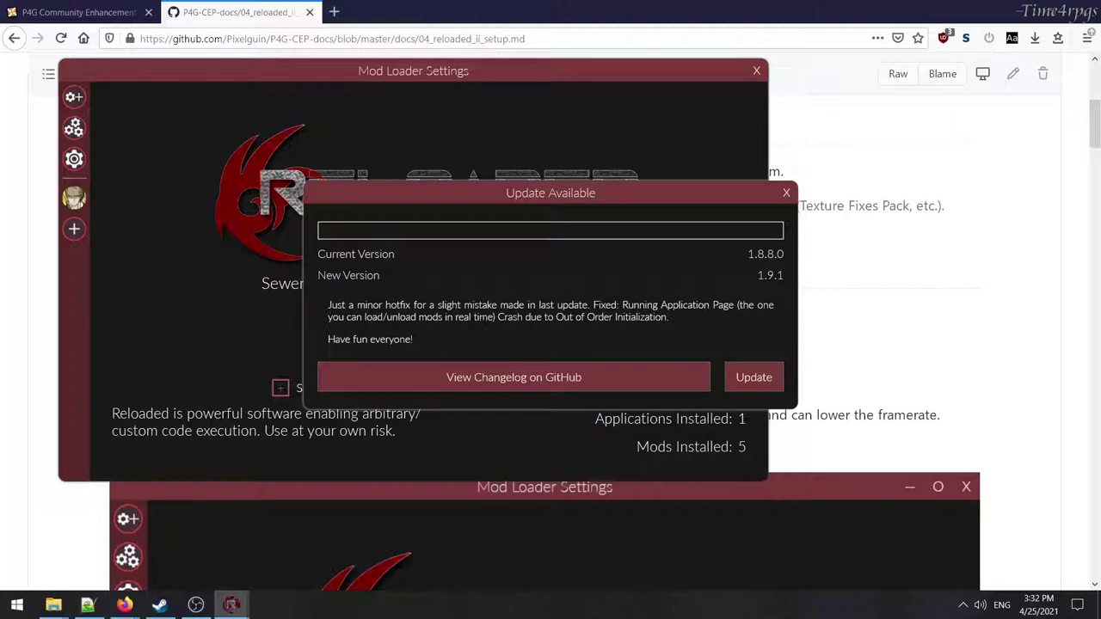
pyautogui.click(757, 377)
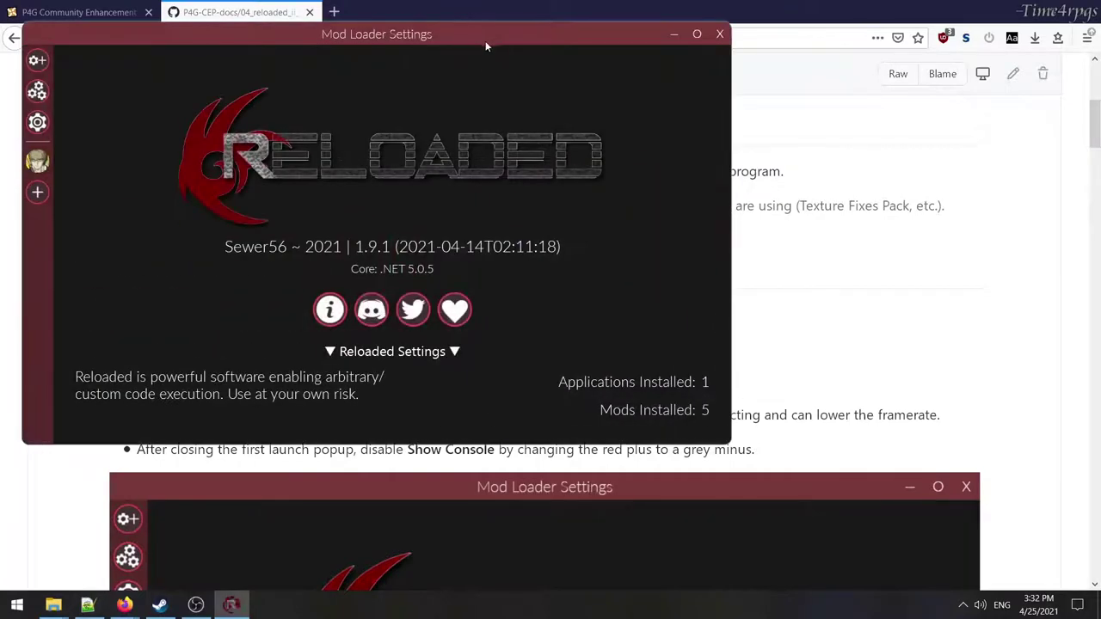
# Move the Mod Loader Settings window off the guide and read the Disable Console section.
pyautogui.moveTo(491, 38); pyautogui.dragTo(839, 80)
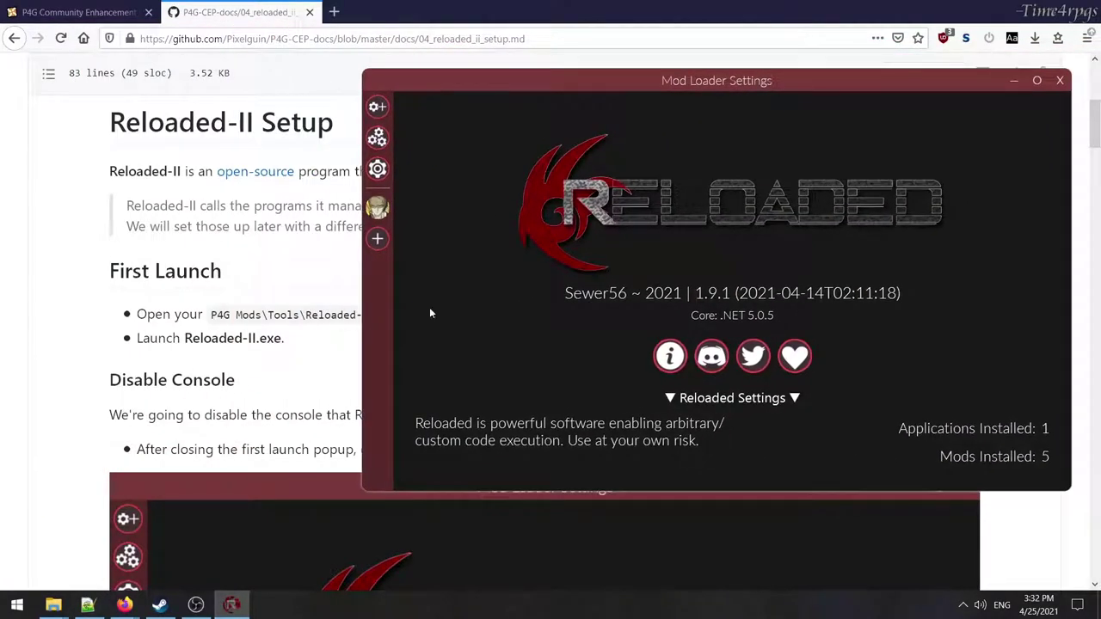
pyautogui.click(42, 387)
pyautogui.scroll(-2, 219, 459)
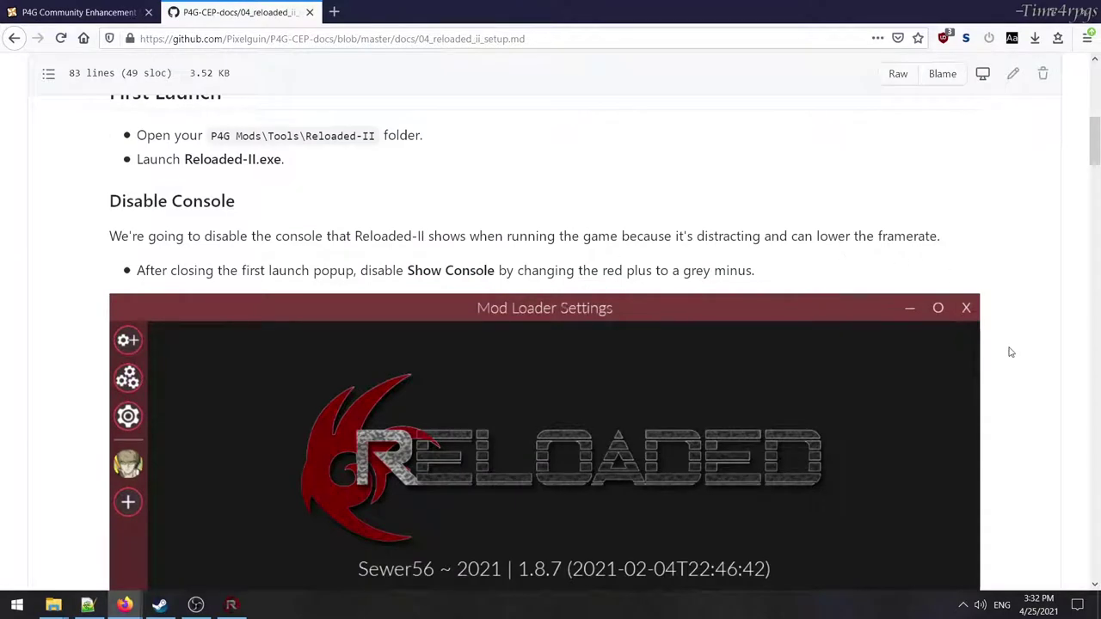
pyautogui.scroll(-1, 1014, 360)
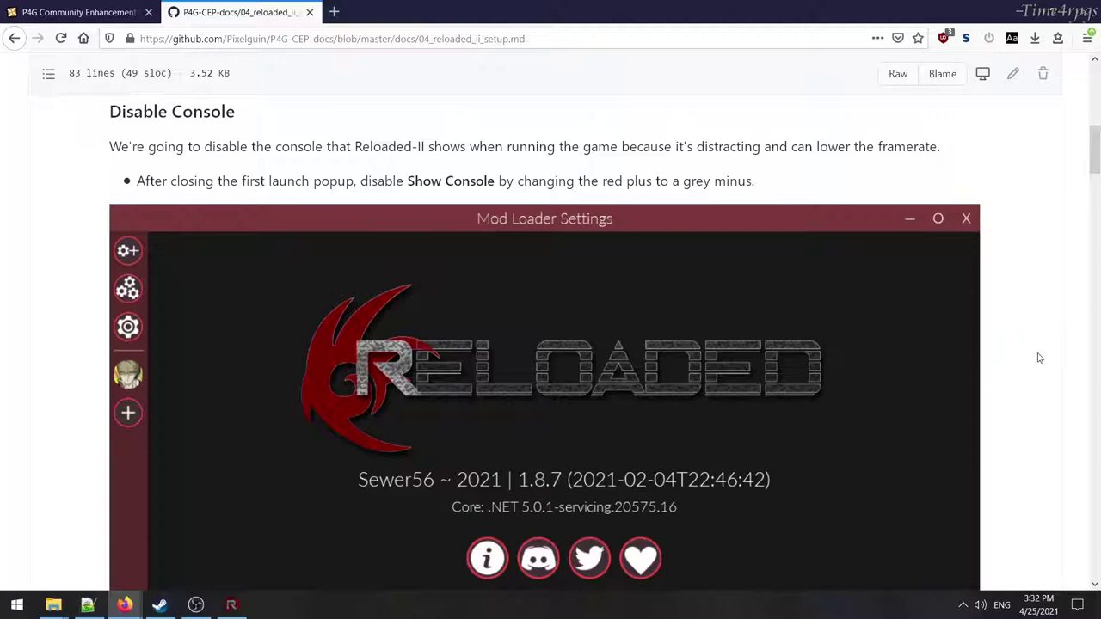
pyautogui.scroll(-2, 1039, 358)
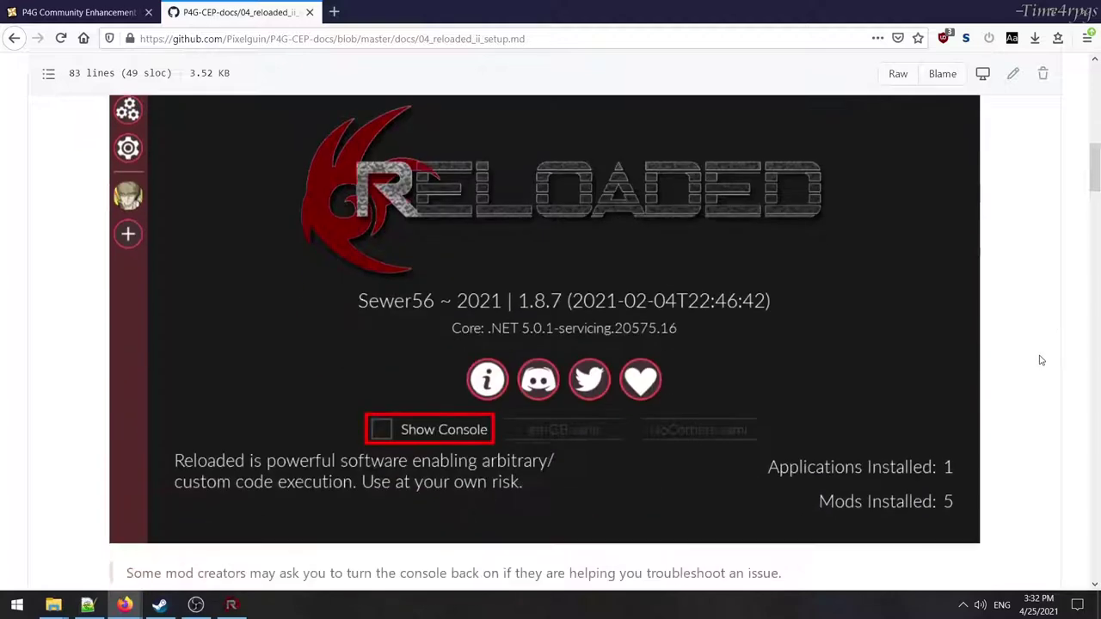
# Switch to Reloaded-II, expand Reloaded Settings and make sure Show Console is disabled.
pyautogui.click(230, 605)
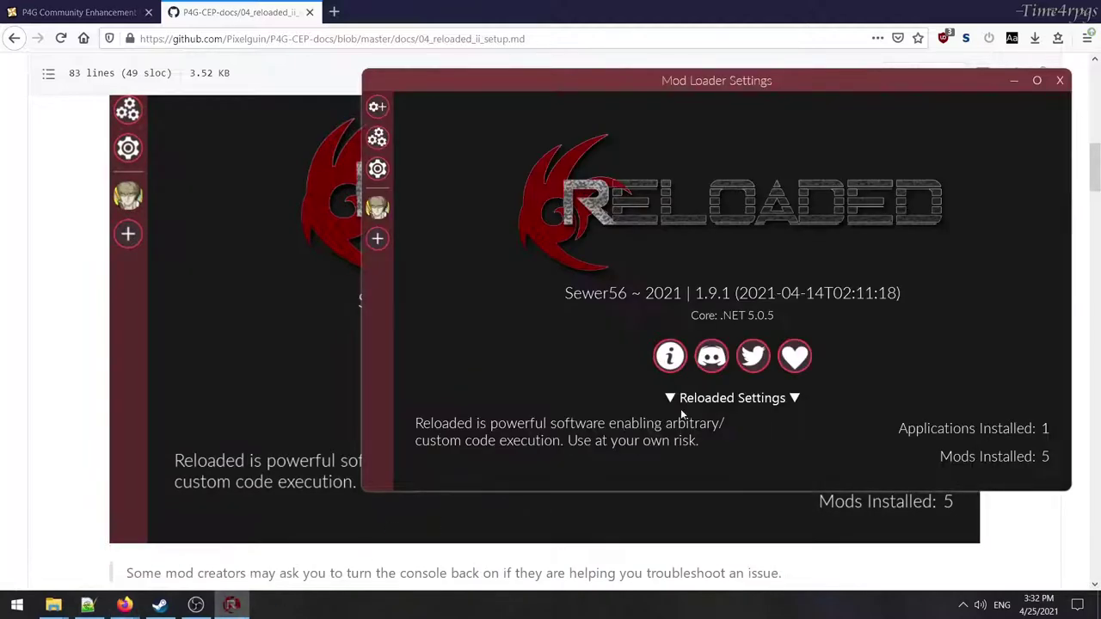
pyautogui.click(791, 399)
pyautogui.scroll(-2, 909, 400)
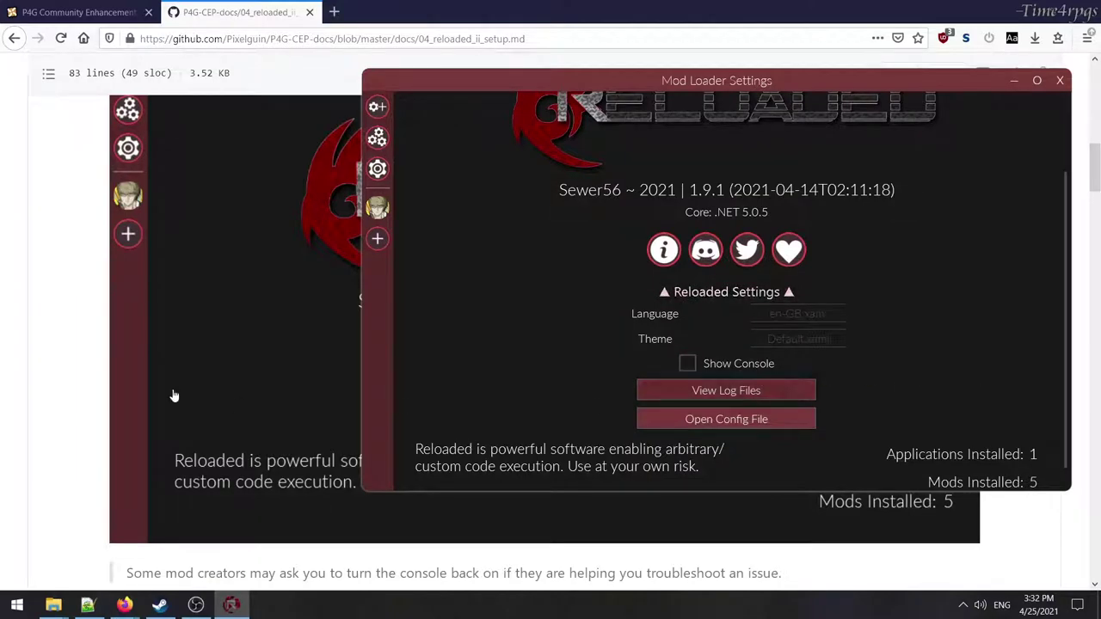
# Read the guide's Open Application Settings section and open Persona 4 Golden's mod configuration page in Reloaded-II.
pyautogui.click(61, 347)
pyautogui.scroll(-3, 471, 421)
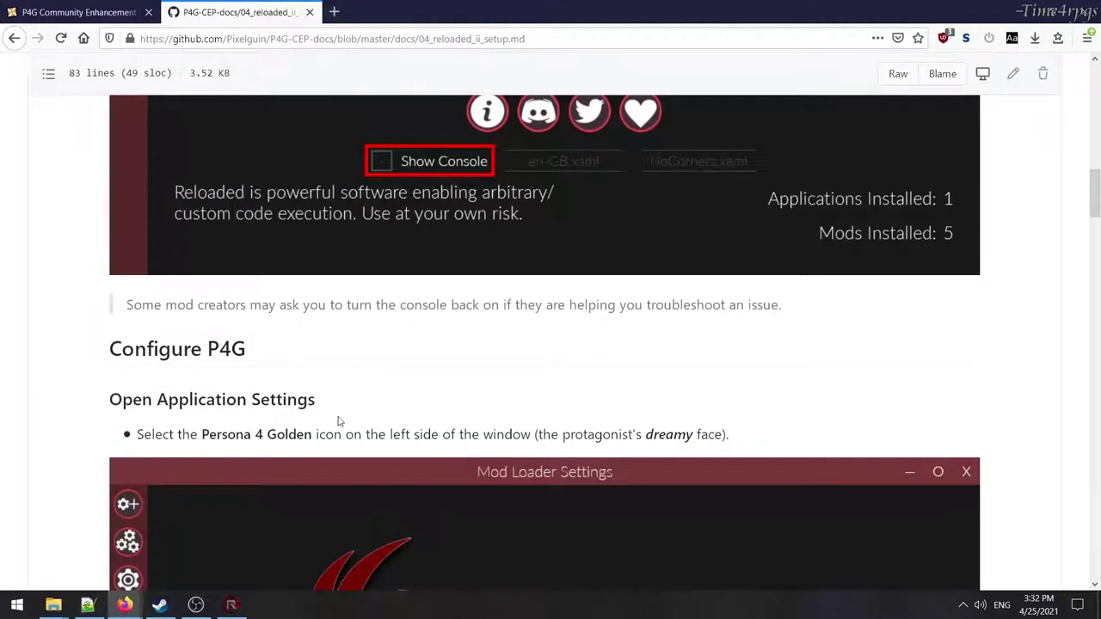
pyautogui.scroll(-2, 104, 430)
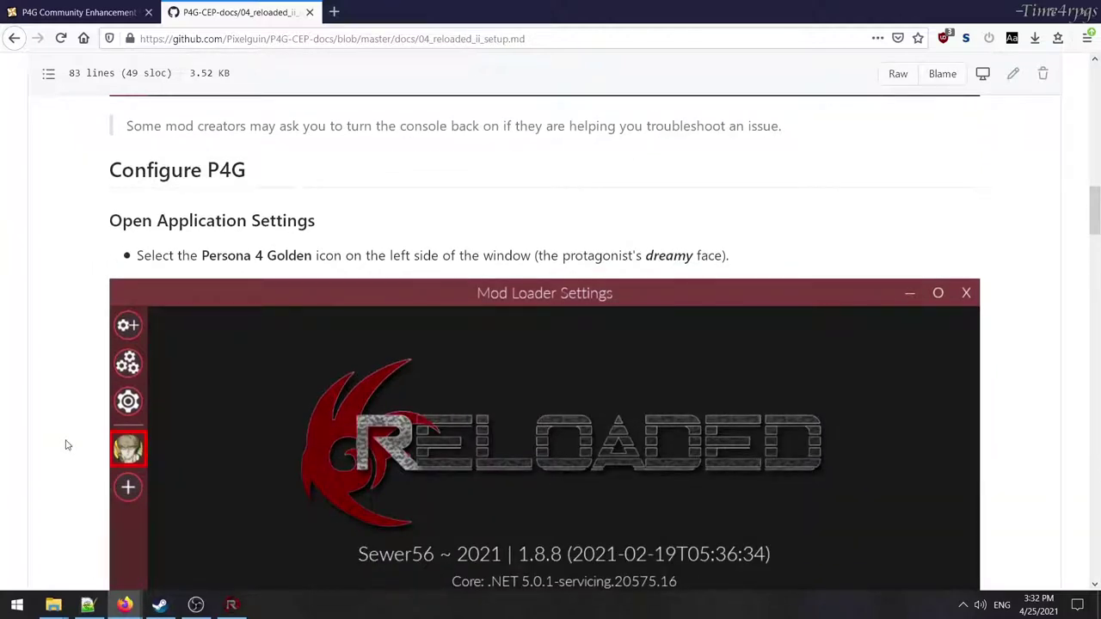
pyautogui.scroll(-1, 69, 447)
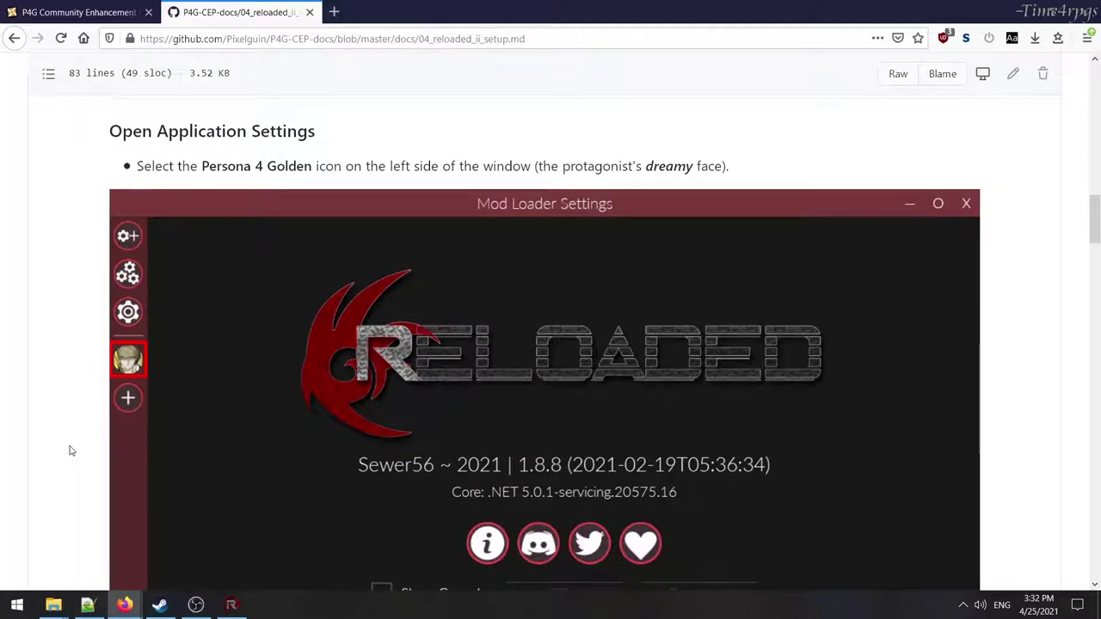
pyautogui.scroll(-1, 72, 451)
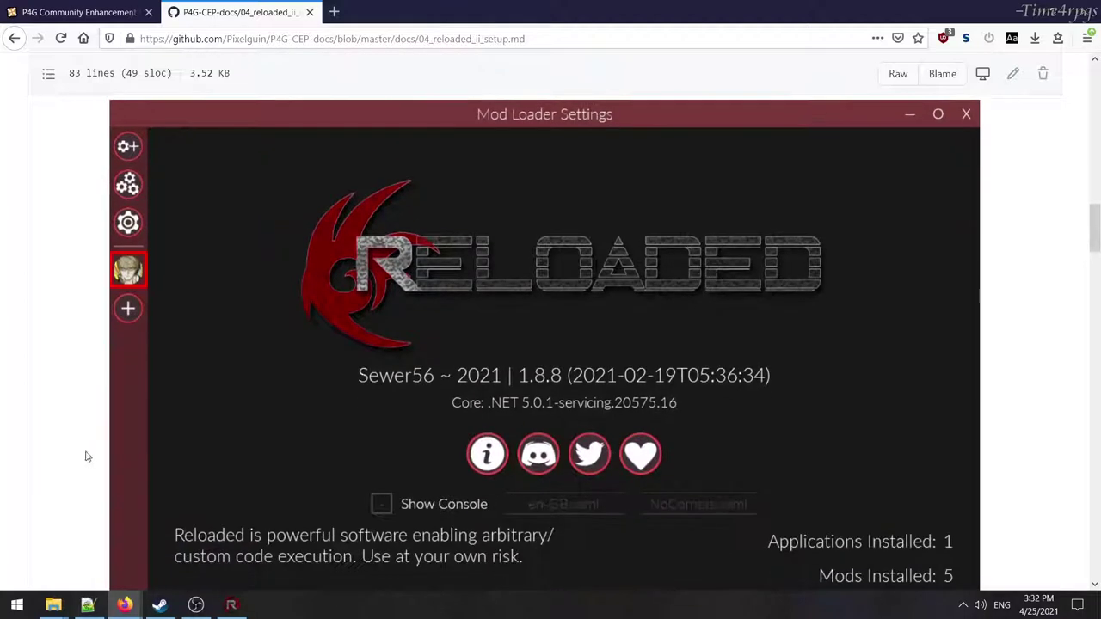
pyautogui.click(231, 604)
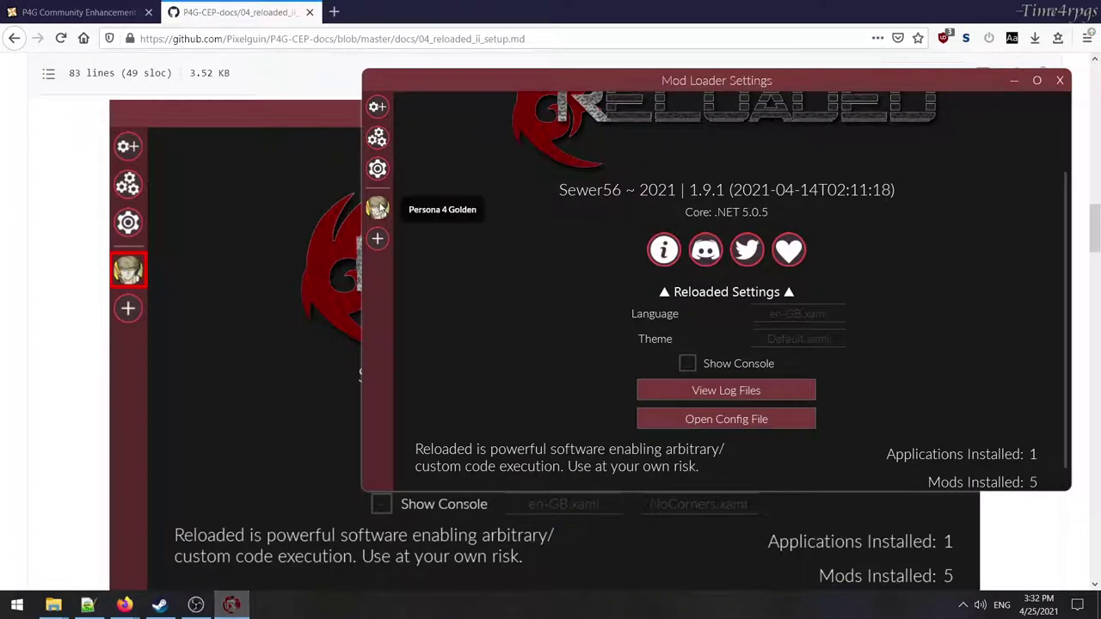
pyautogui.click(377, 207)
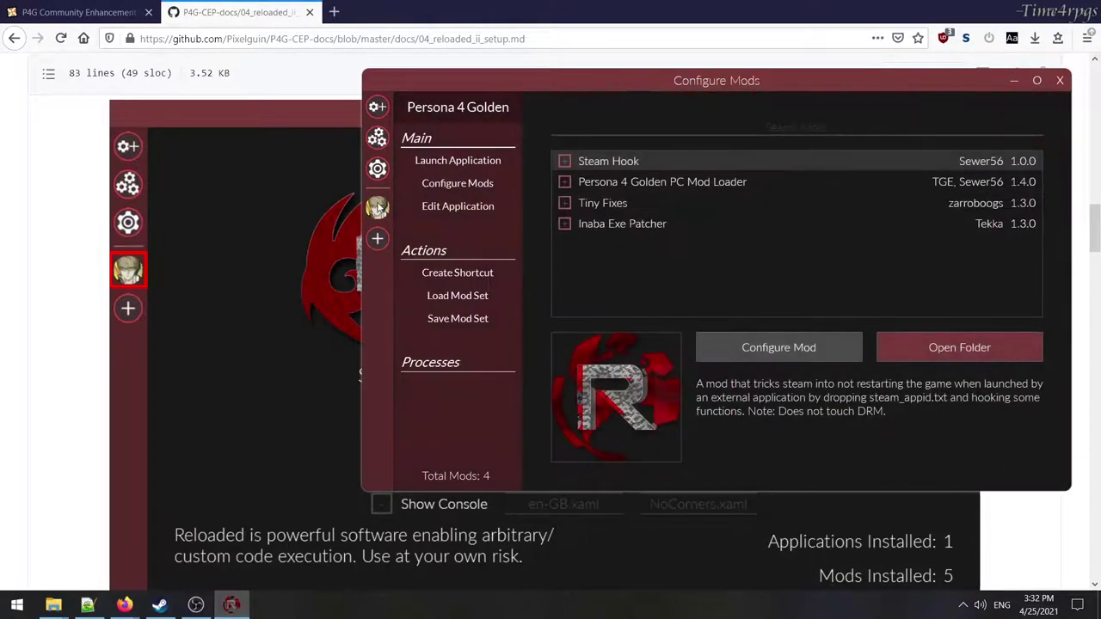
# Return to the guide and read the Configure Opening Movie instructions for Tiny Fixes.
pyautogui.click(62, 387)
pyautogui.scroll(-3, 341, 441)
pyautogui.scroll(-2, 341, 438)
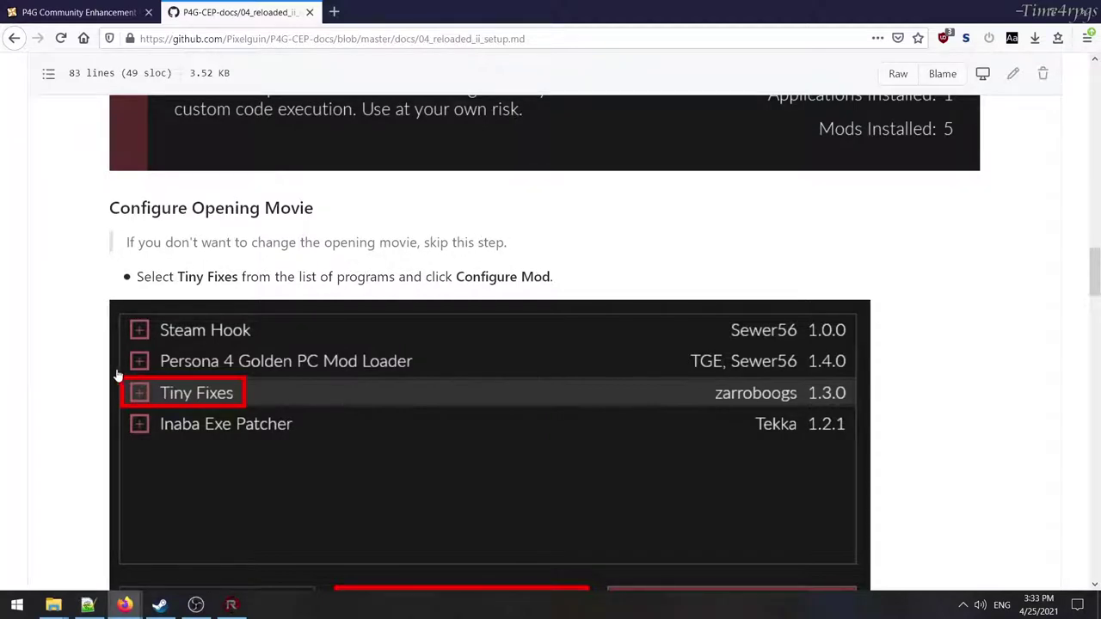
# Switch to Reloaded-II, select the Tiny Fixes mod, keeping it enabled, and open its configuration.
pyautogui.click(230, 605)
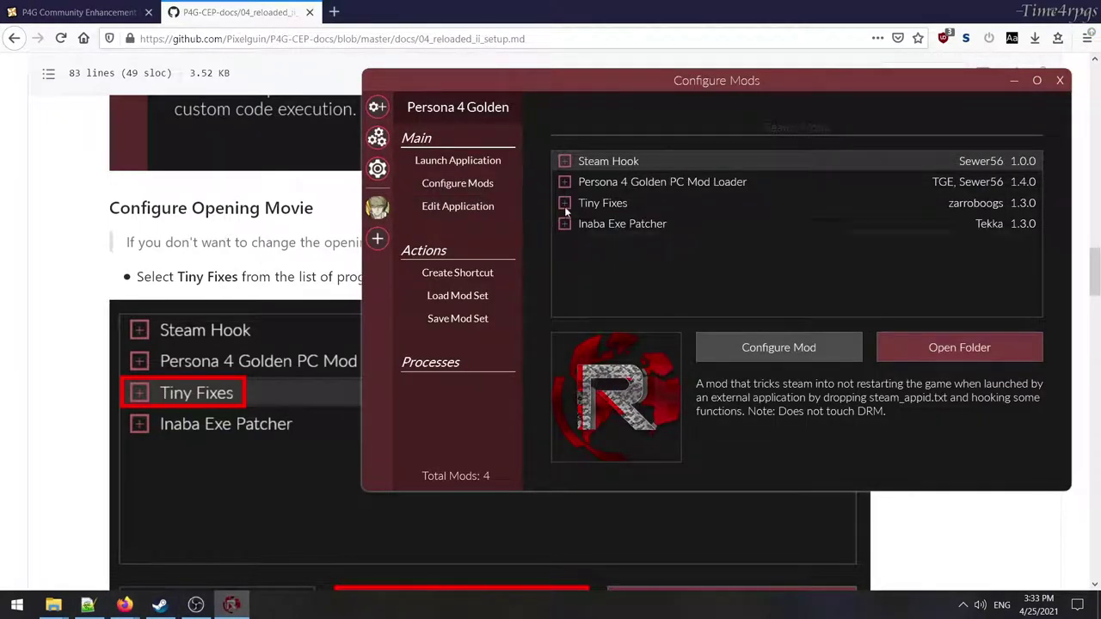
pyautogui.moveTo(839, 80); pyautogui.dragTo(869, 47)
pyautogui.click(590, 164)
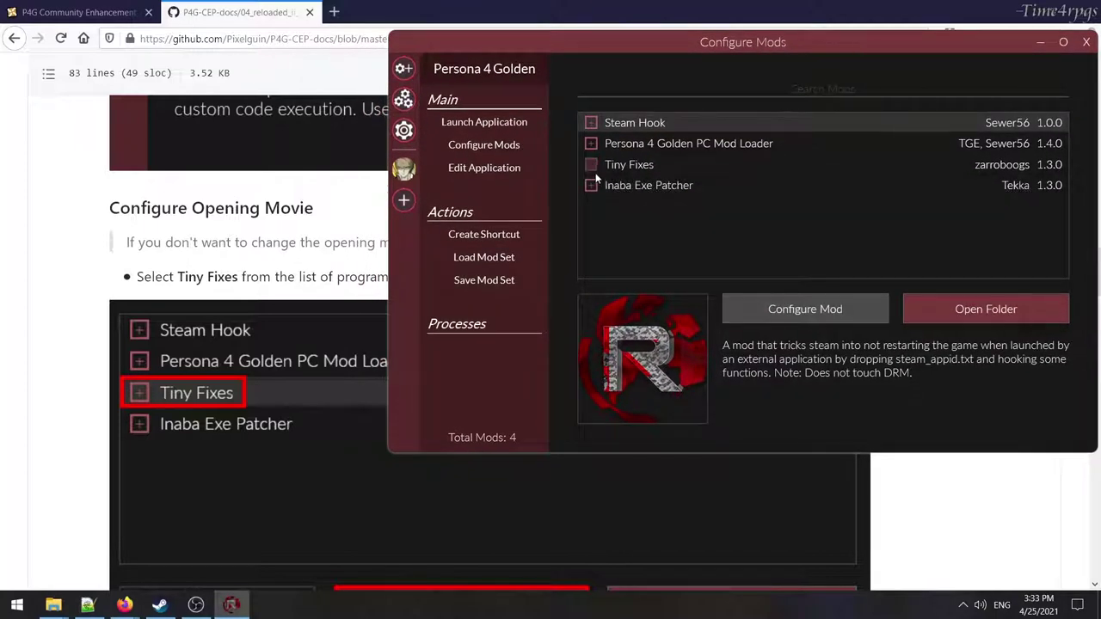
pyautogui.click(627, 164)
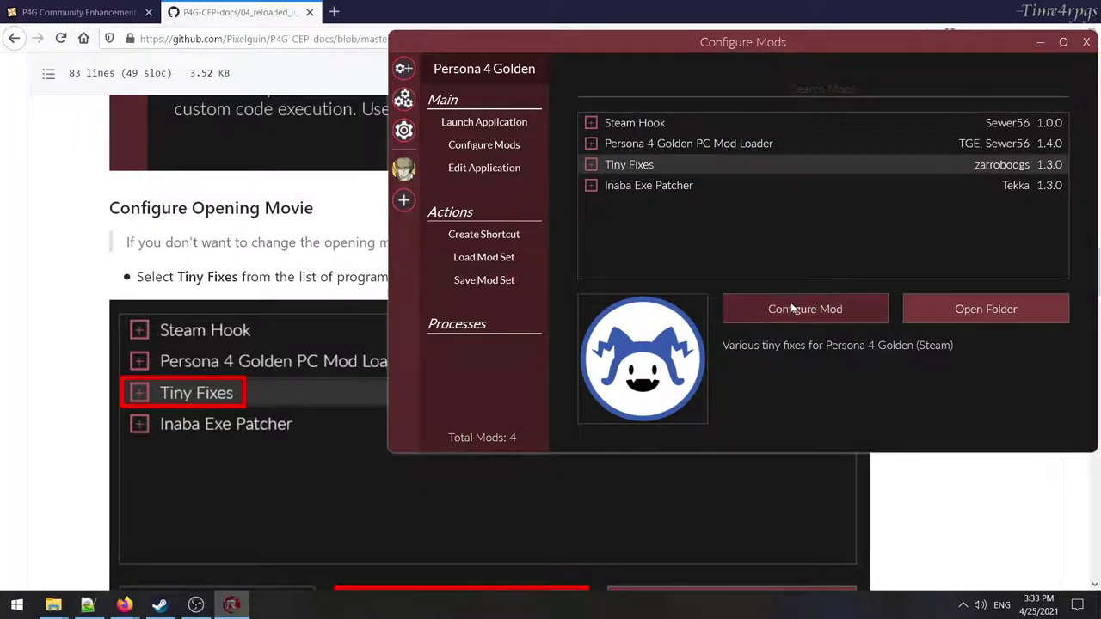
pyautogui.moveTo(719, 42)
pyautogui.mouseDown()
pyautogui.moveTo(630, 325)
pyautogui.moveTo(708, 57)
pyautogui.mouseUp()
pyautogui.click(775, 322)
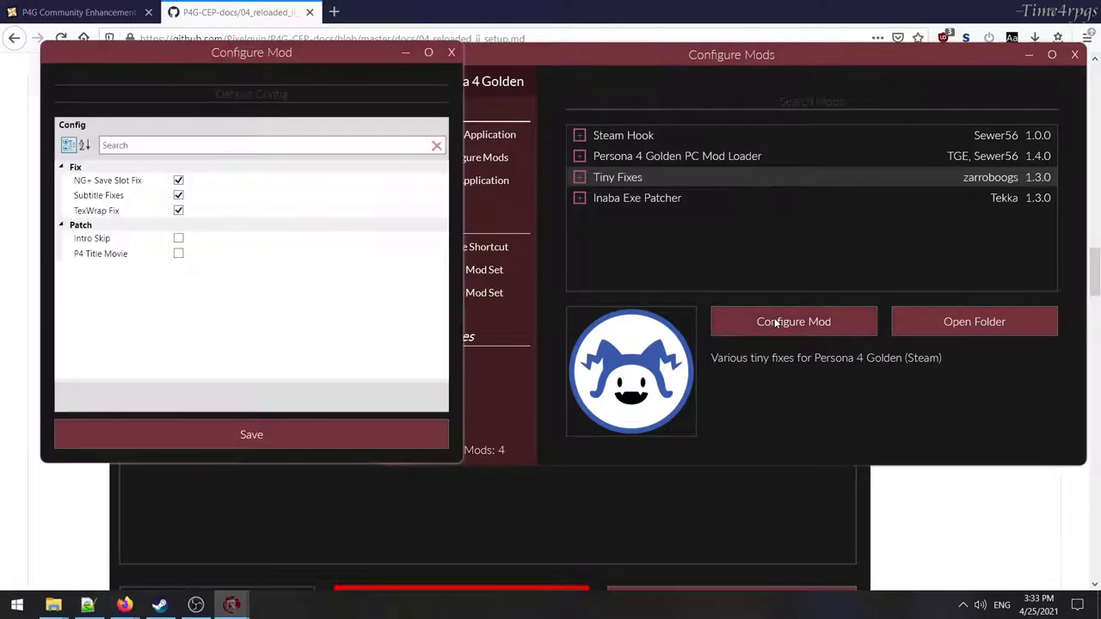
# Enable the P4 Title Movie patch in the Tiny Fixes configuration, save it, and reopen the configuration to check the setting.
pyautogui.moveTo(289, 61); pyautogui.dragTo(818, 105)
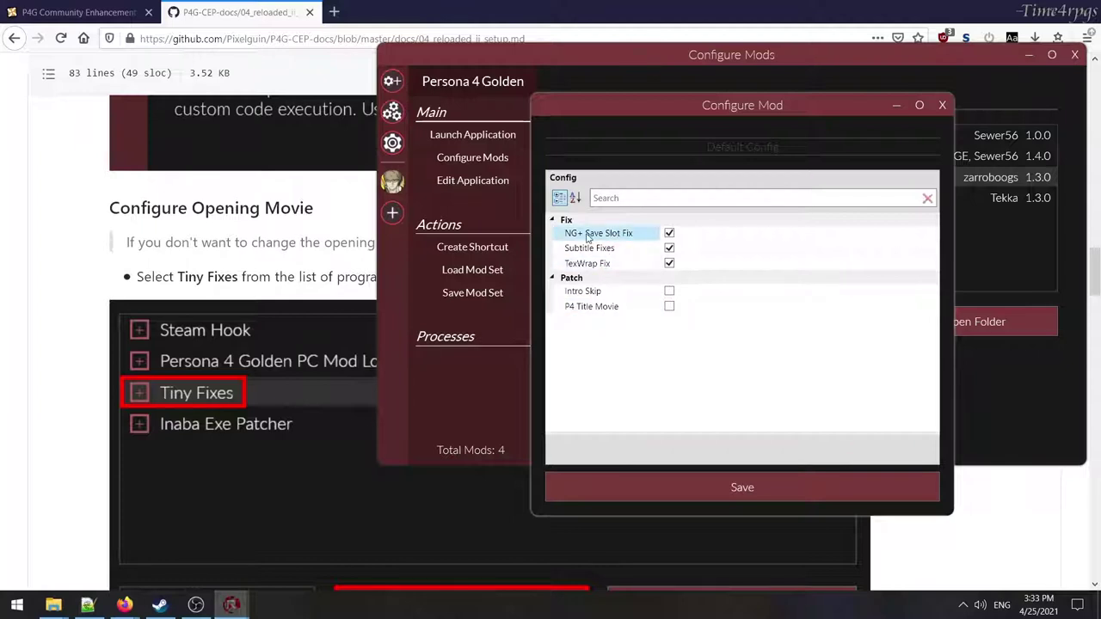
pyautogui.click(669, 307)
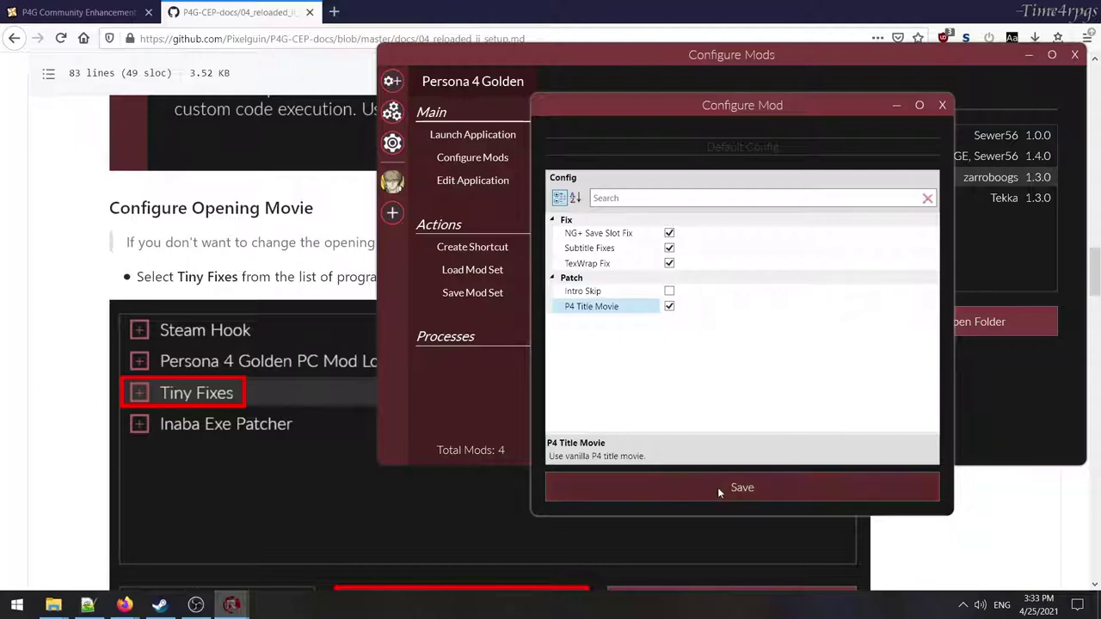
pyautogui.click(741, 487)
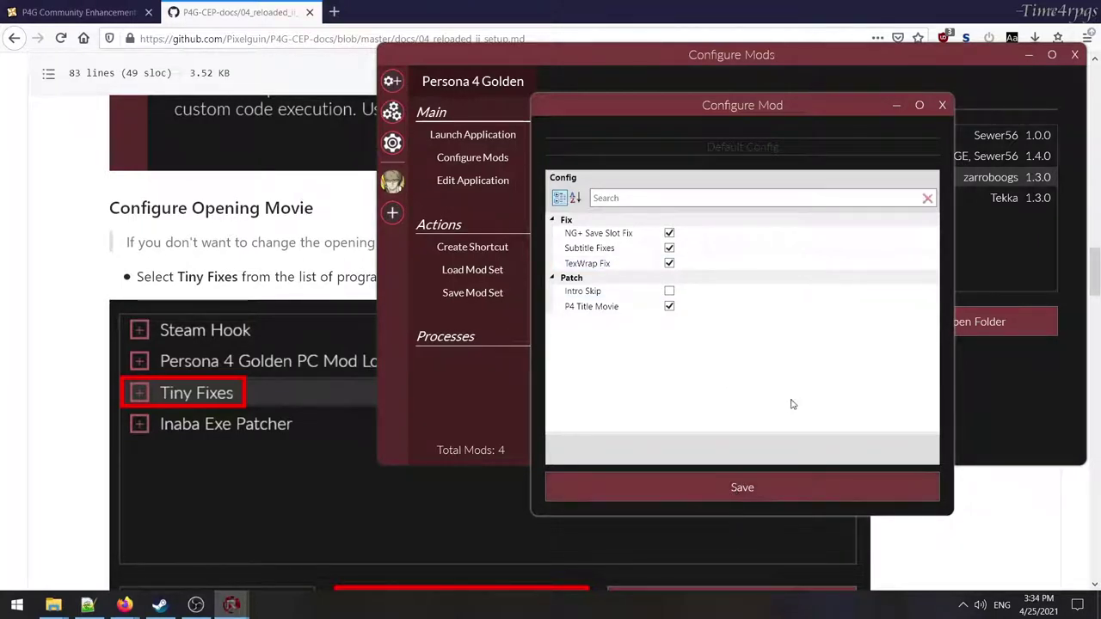
pyautogui.click(942, 105)
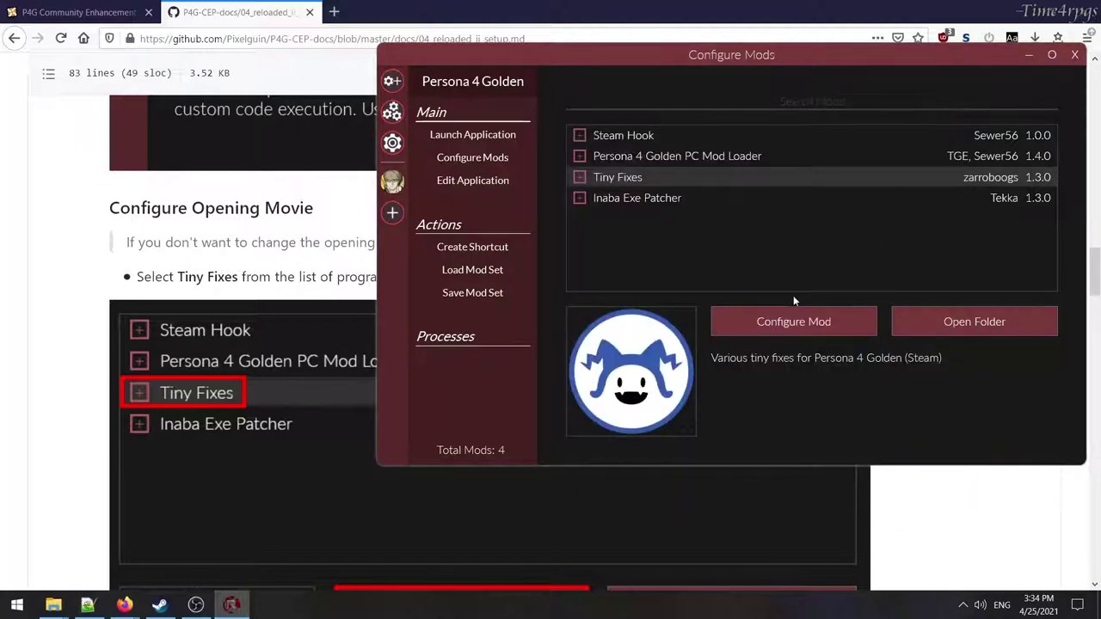
pyautogui.click(781, 320)
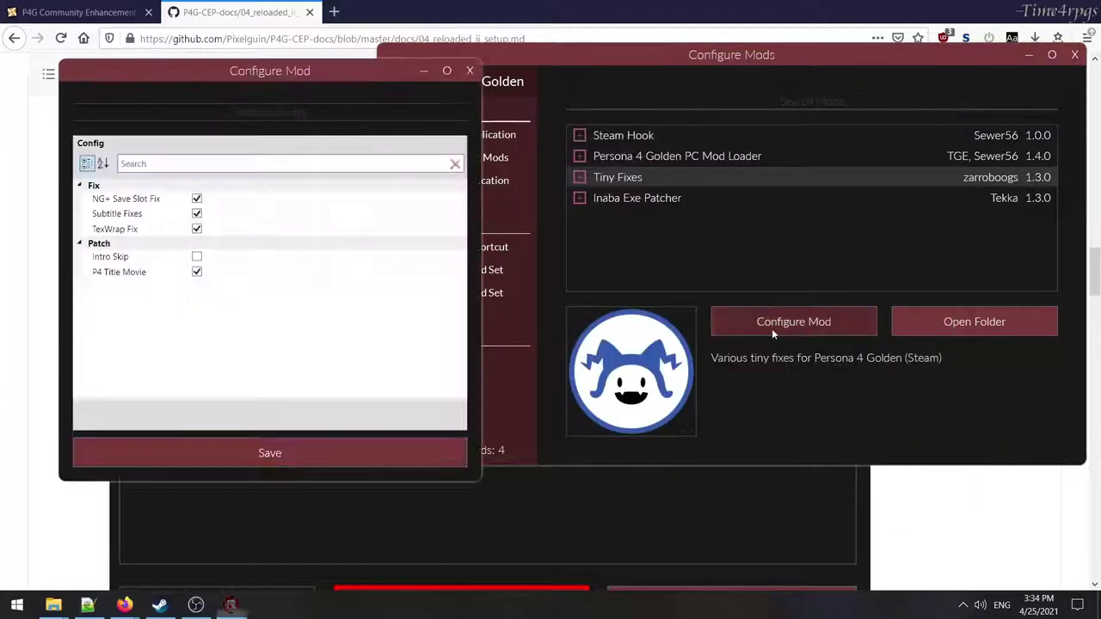
pyautogui.click(470, 72)
# Return to the guide in Firefox and read the rest of Configure Opening Movie and the Set P4G.exe Path section.
pyautogui.click(63, 391)
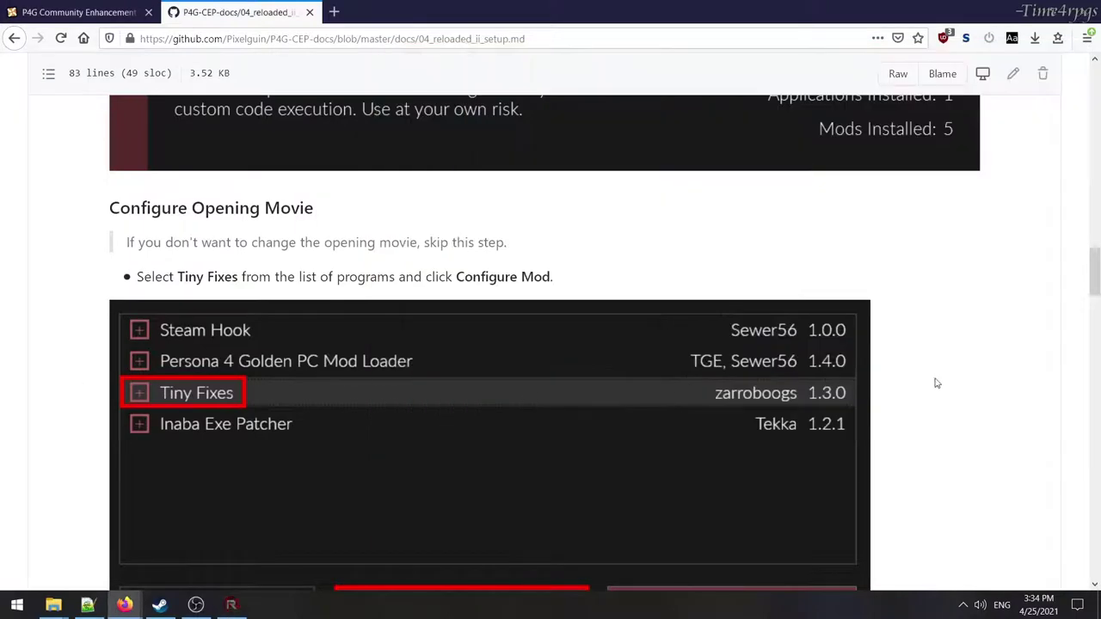
pyautogui.scroll(-3, 961, 381)
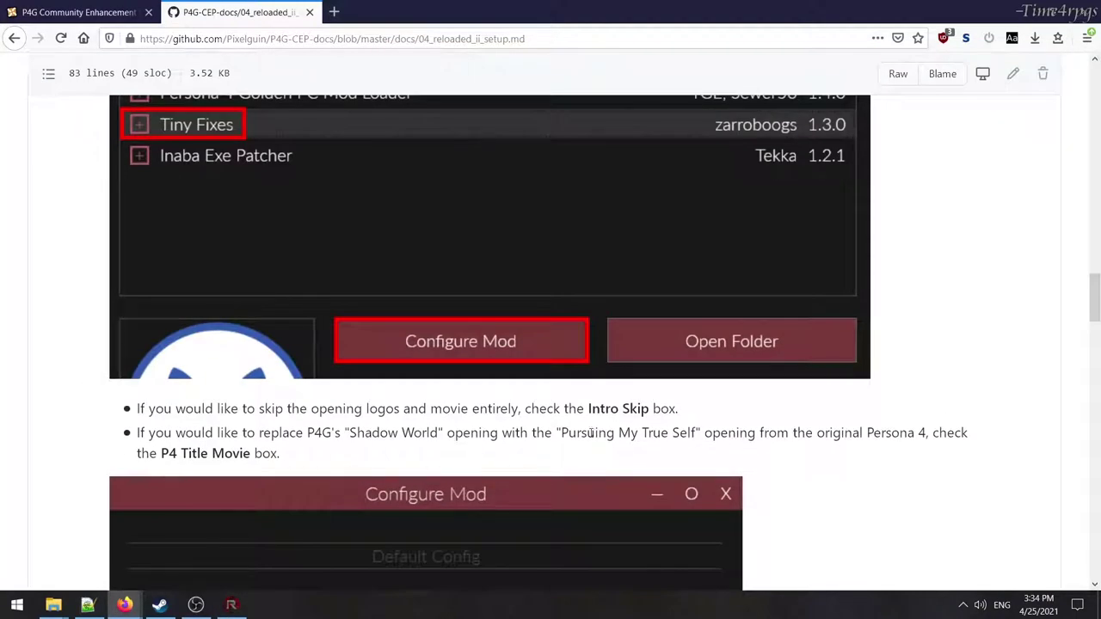
pyautogui.scroll(-6, 862, 448)
pyautogui.scroll(-4, 862, 448)
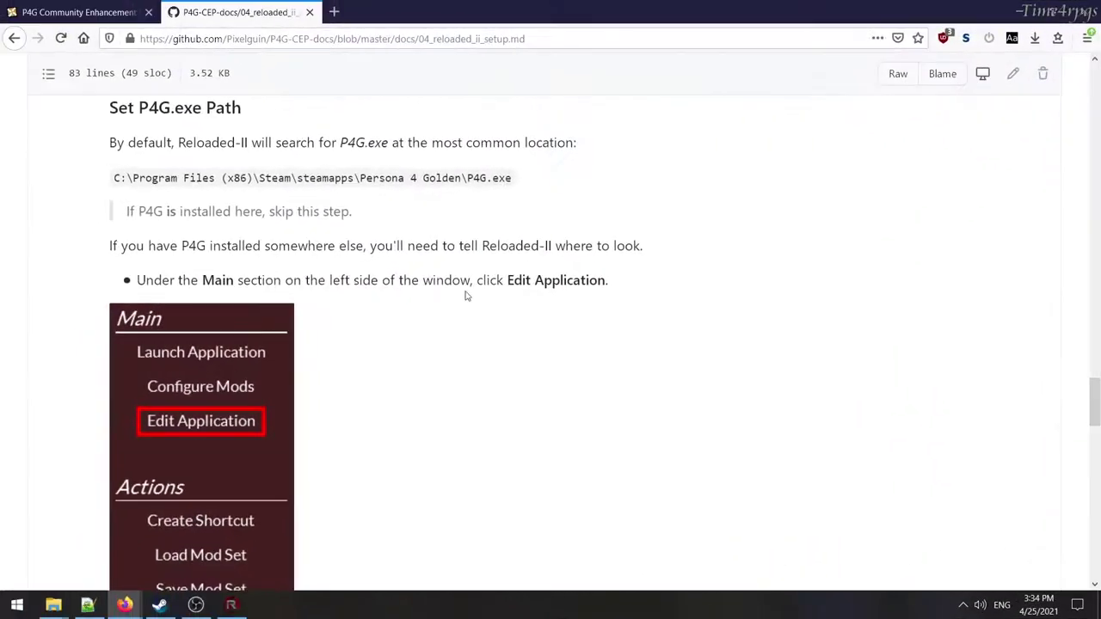
pyautogui.scroll(-2, 869, 383)
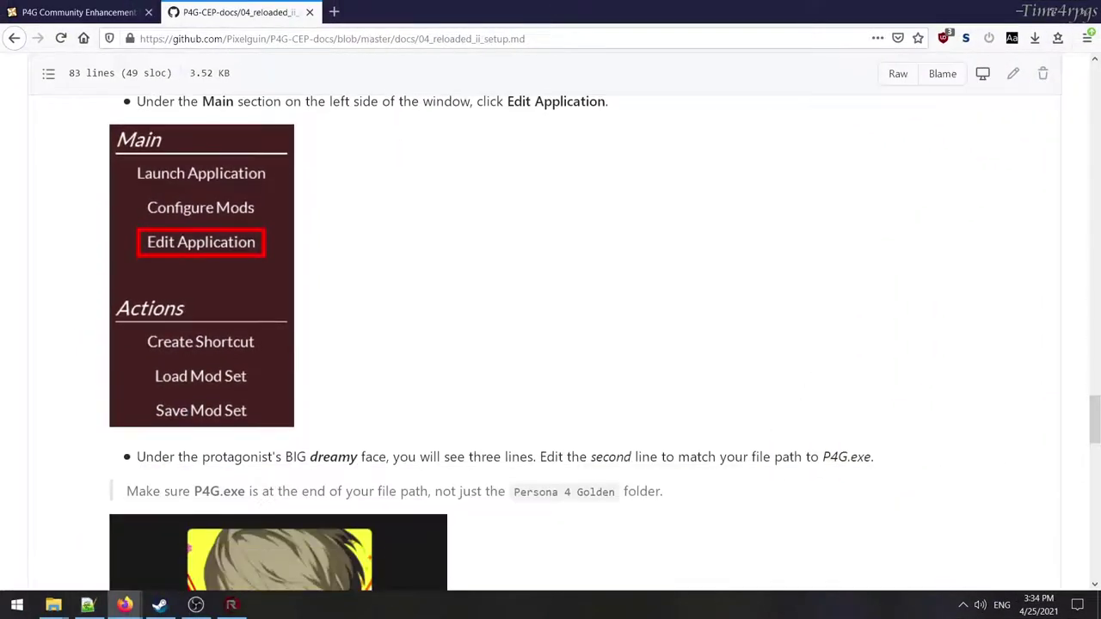
# Switch to Reloaded-II, edit the Persona 4 Golden application and set its executable path to D:\SteamLibrary\steamapps\common\Persona 4 Golden\P4G.exe.
pyautogui.click(231, 605)
pyautogui.click(469, 182)
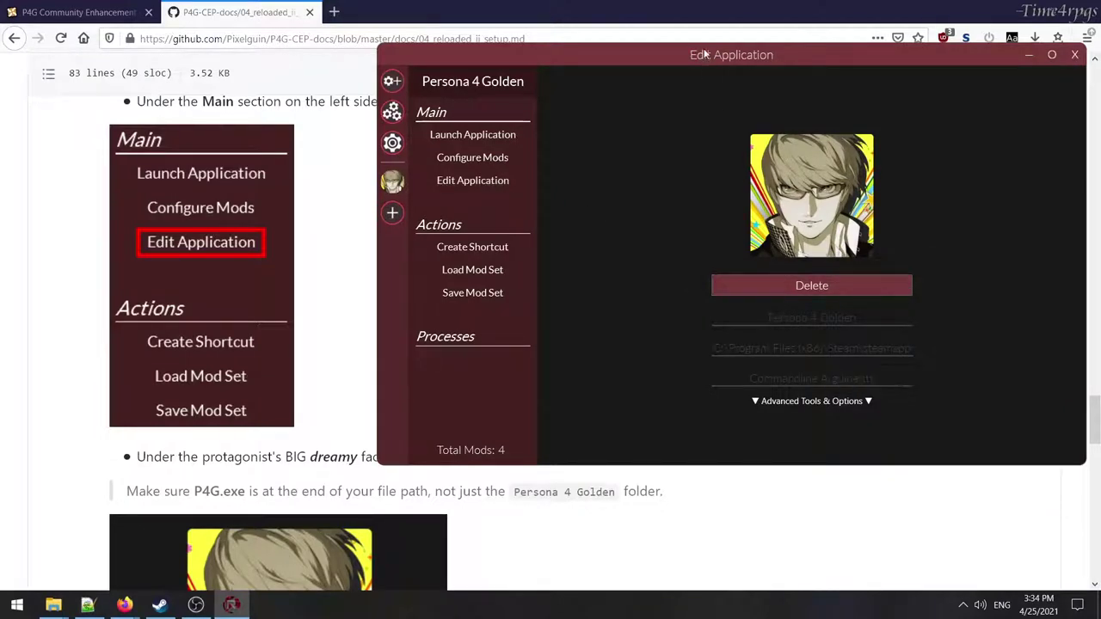
pyautogui.moveTo(840, 54); pyautogui.dragTo(818, 18)
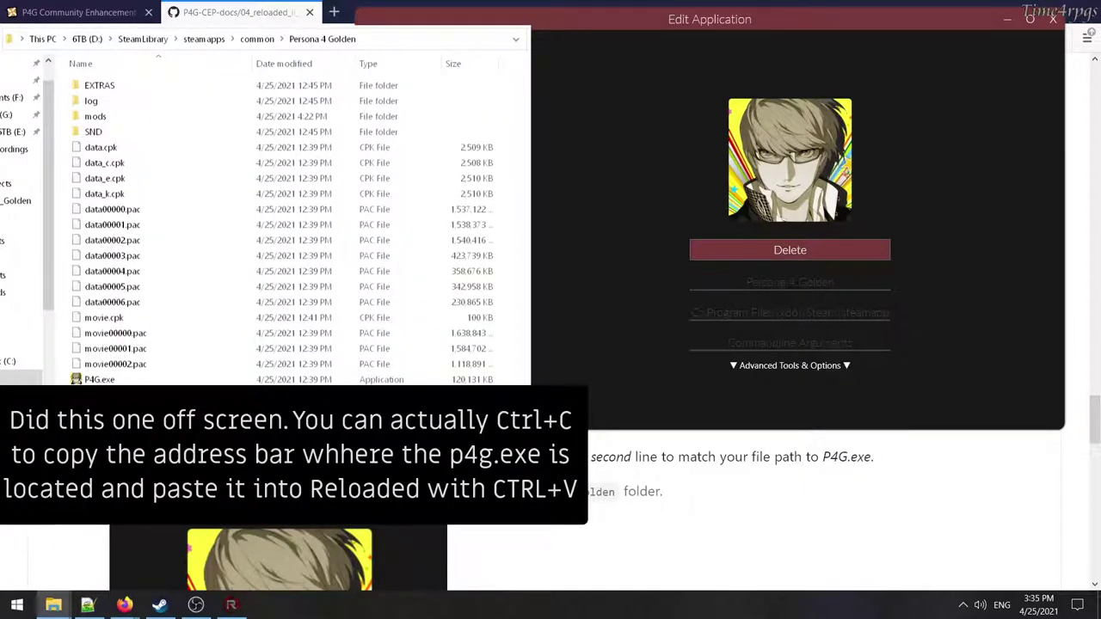
pyautogui.click(1010, 259)
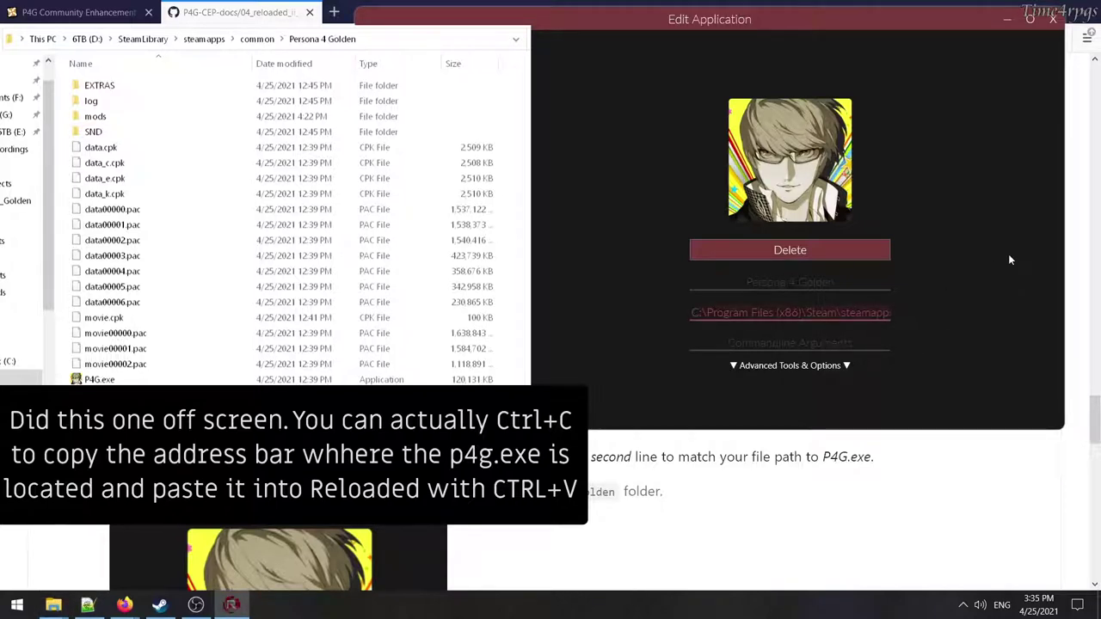
pyautogui.write('D:\\SteamLibrary\\steamapps\\common\\Persona 4 Golden')
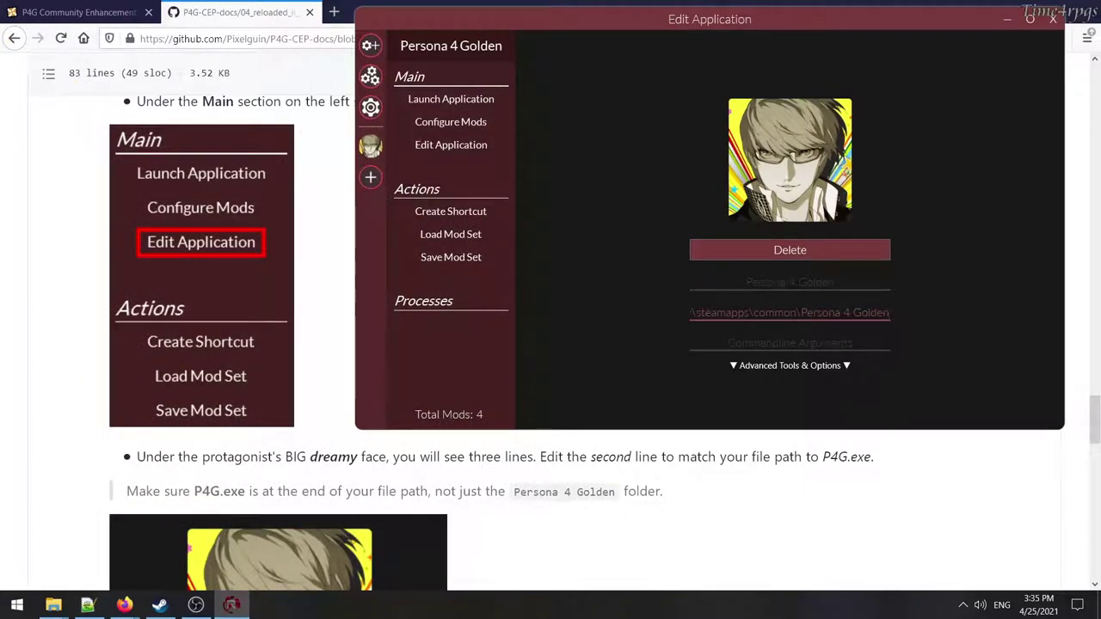
pyautogui.hotkey('alt', 'Tab')
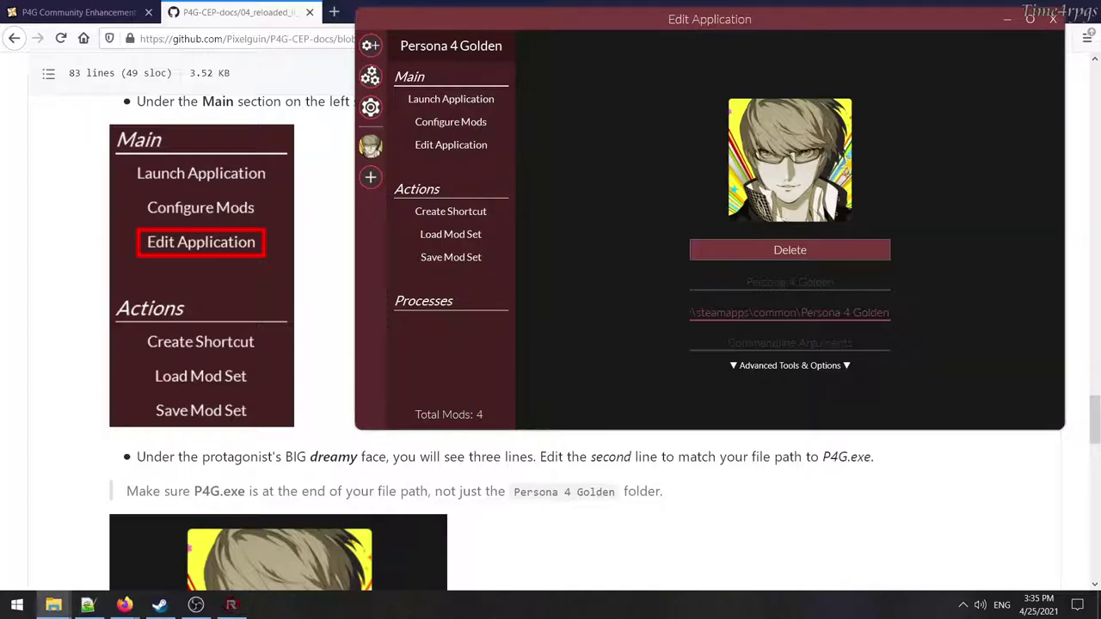
pyautogui.hotkey('alt', 'Tab')
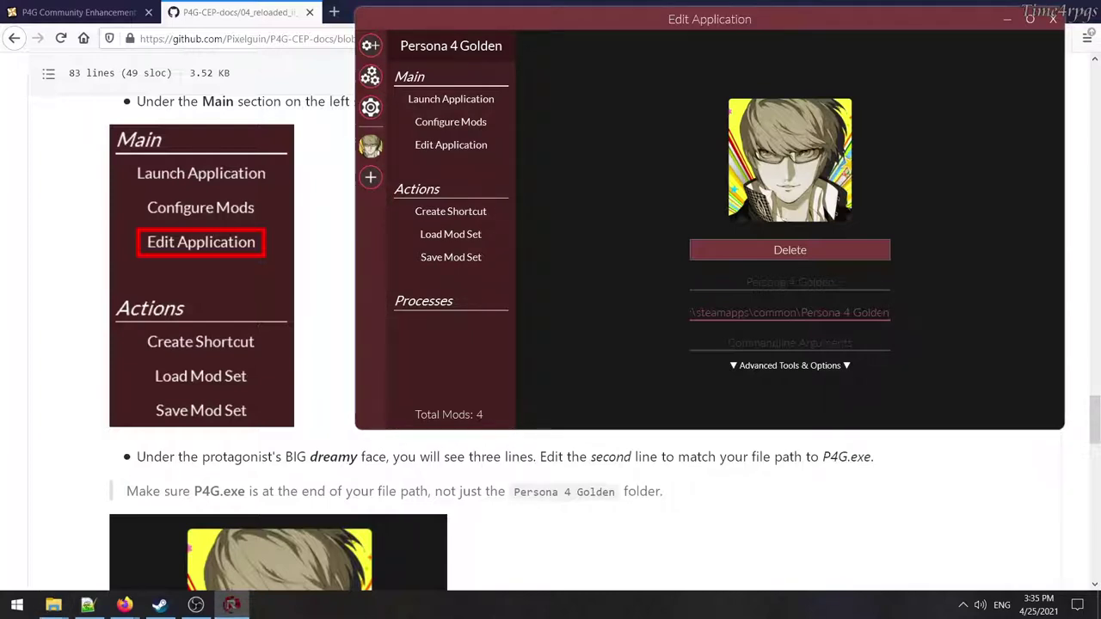
pyautogui.write('\\')
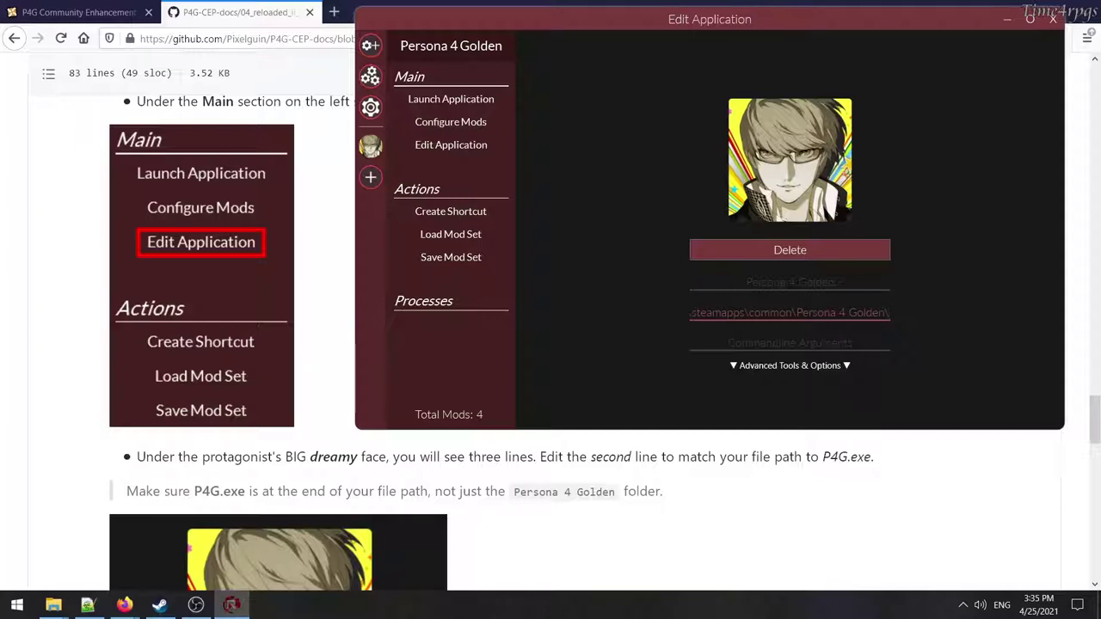
pyautogui.write('P4G.exe')
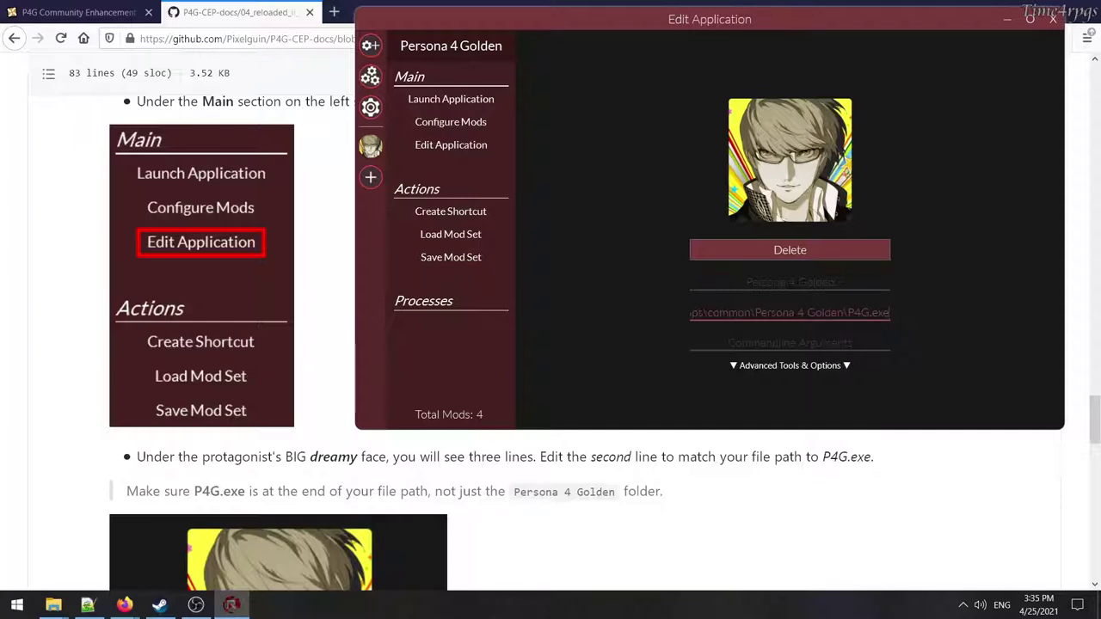
pyautogui.click(955, 301)
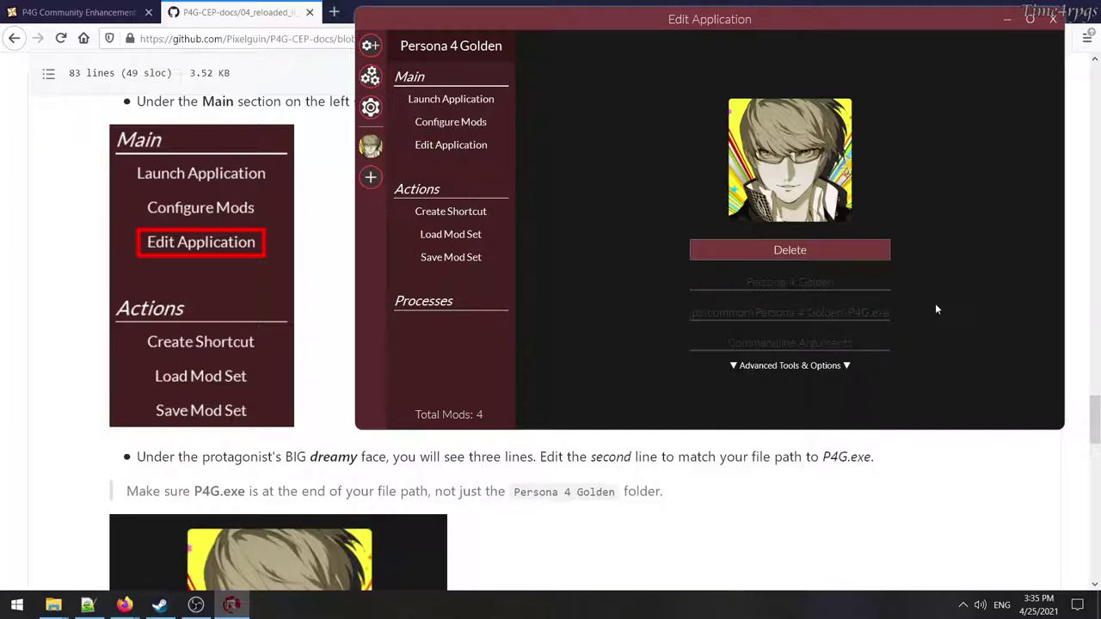
# Return to the guide, check the remaining executable path instructions and read the Create Desktop Shortcut section.
pyautogui.scroll(-1, 838, 533)
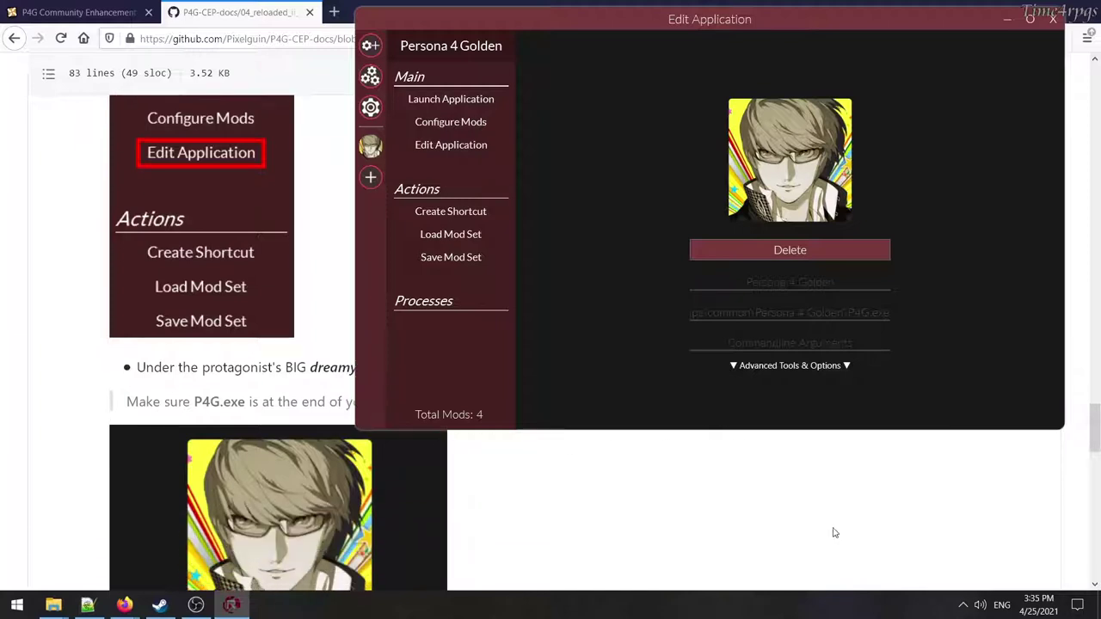
pyautogui.click(1004, 23)
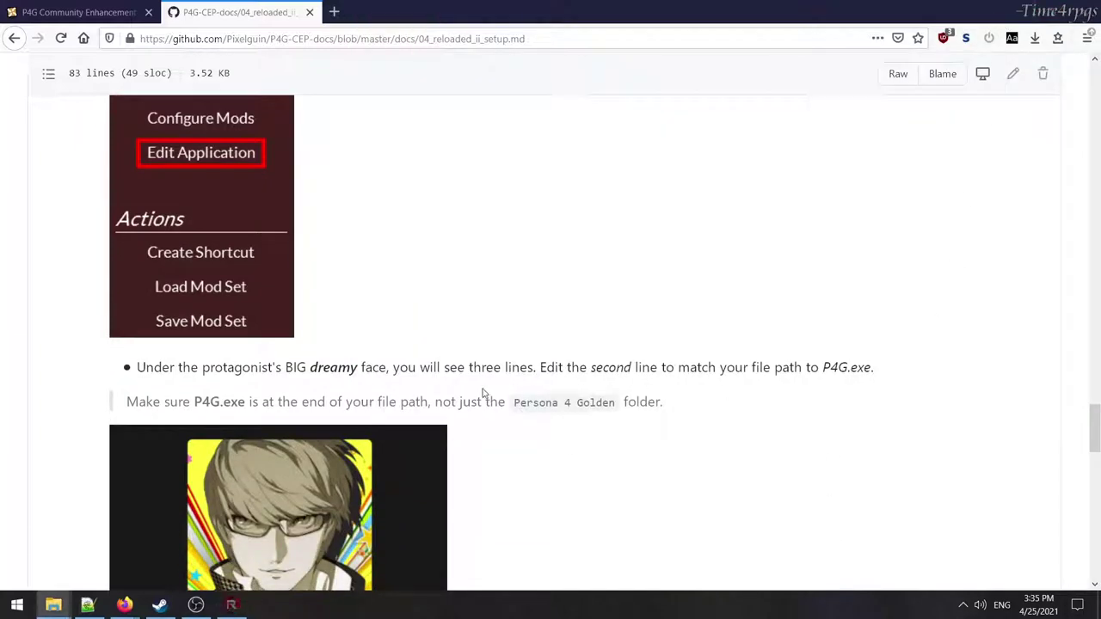
pyautogui.scroll(-1, 745, 442)
pyautogui.scroll(-2, 578, 339)
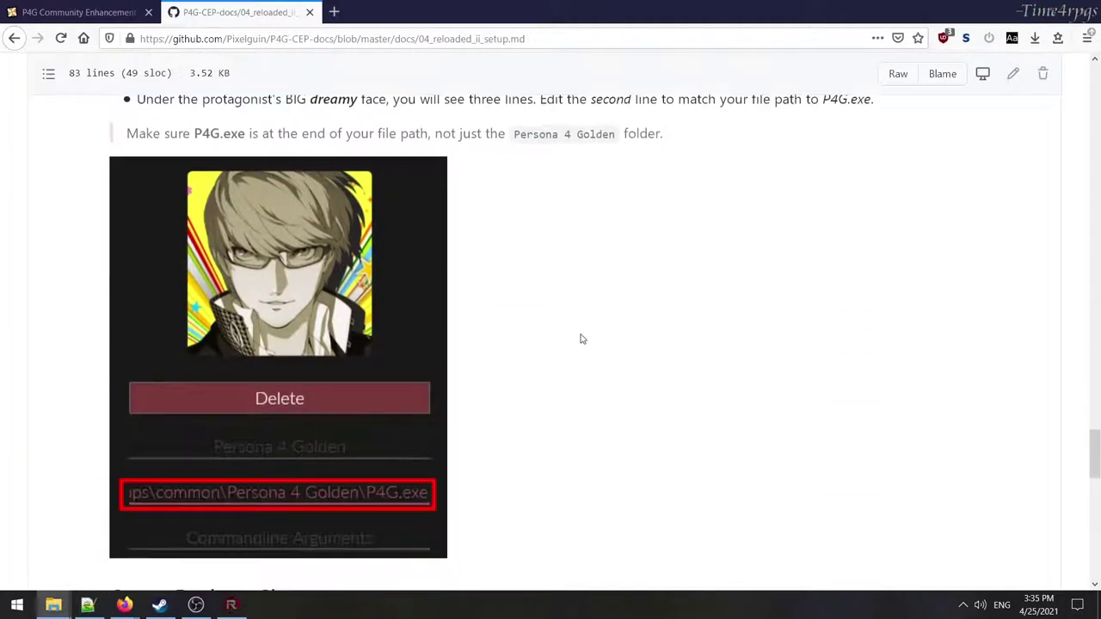
pyautogui.scroll(-1, 600, 350)
pyautogui.scroll(-3, 659, 404)
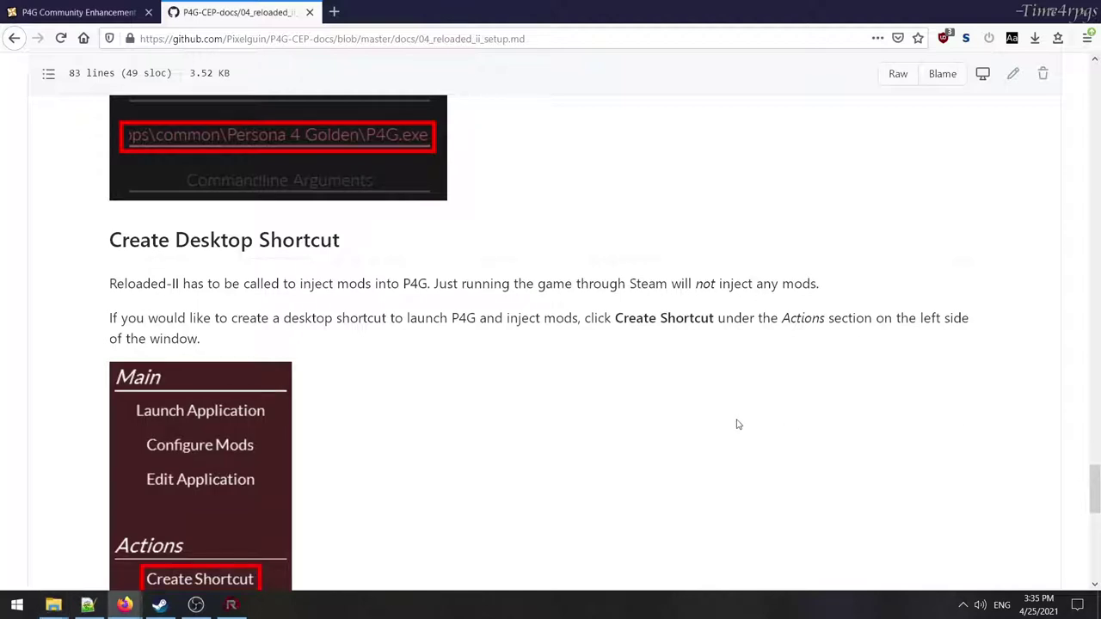
pyautogui.scroll(-2, 777, 421)
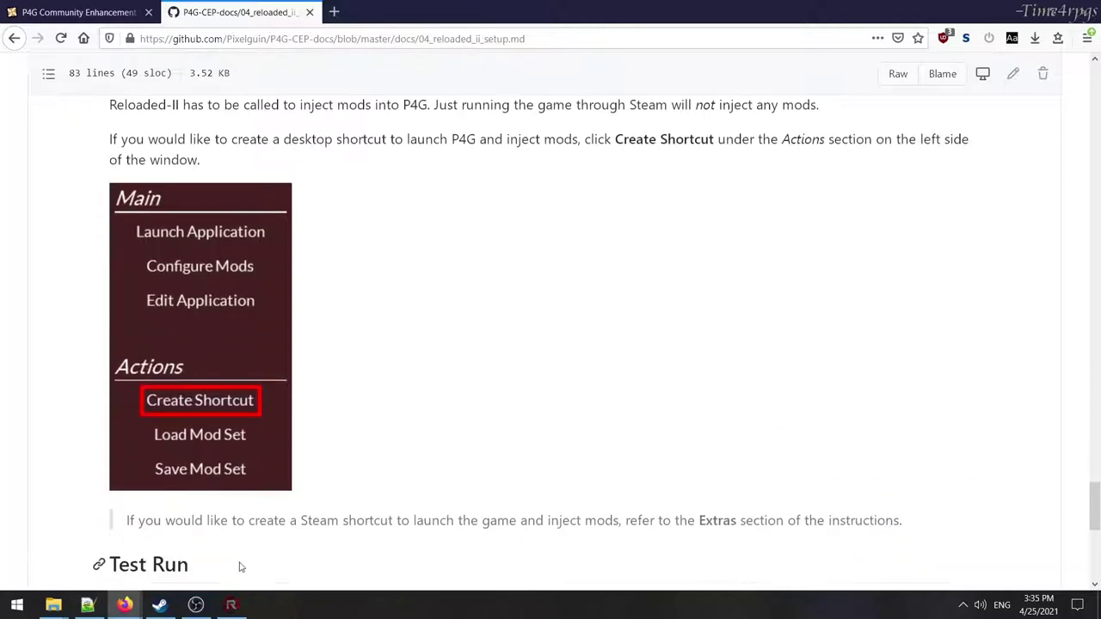
# Switch to Reloaded-II, create a desktop shortcut for Persona 4 Golden and minimize the browser to check it on the desktop.
pyautogui.click(231, 605)
pyautogui.click(462, 213)
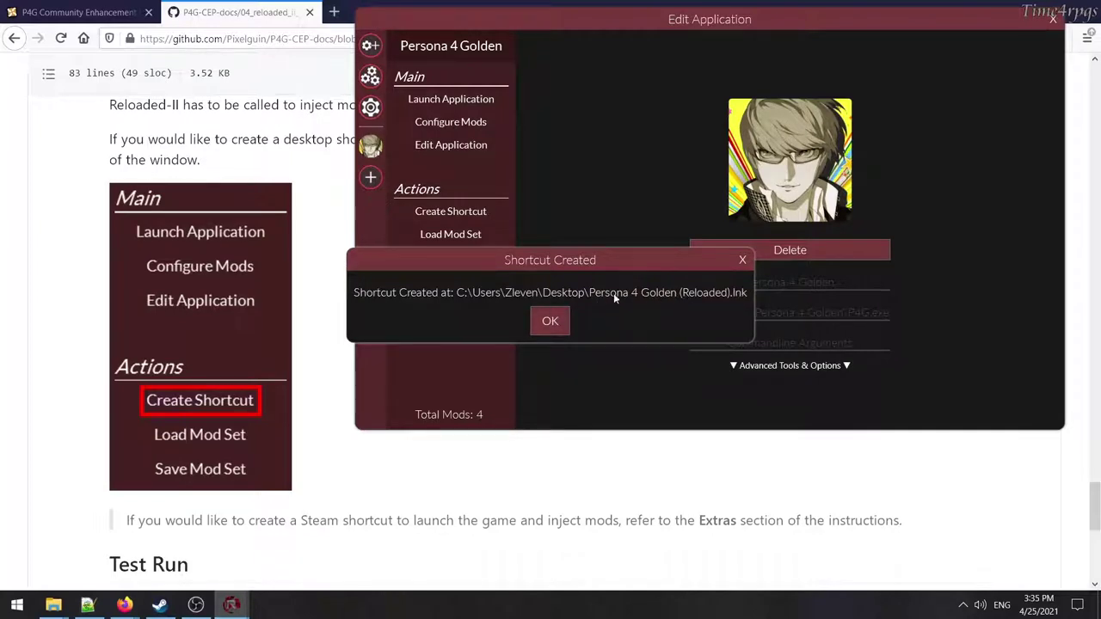
pyautogui.click(551, 320)
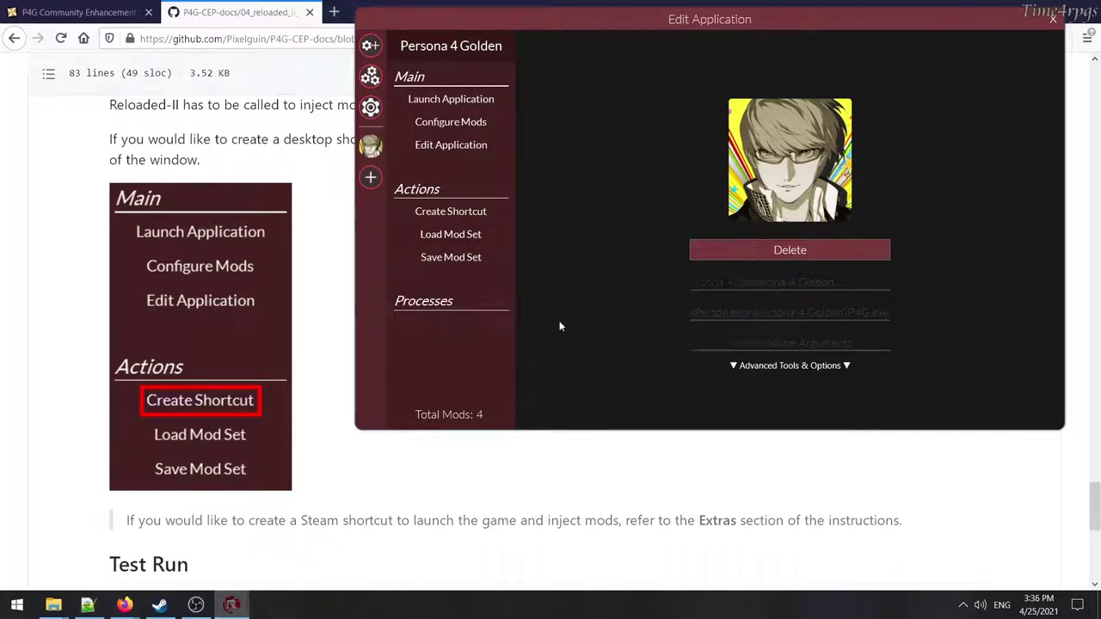
pyautogui.moveTo(968, 20); pyautogui.dragTo(979, 57)
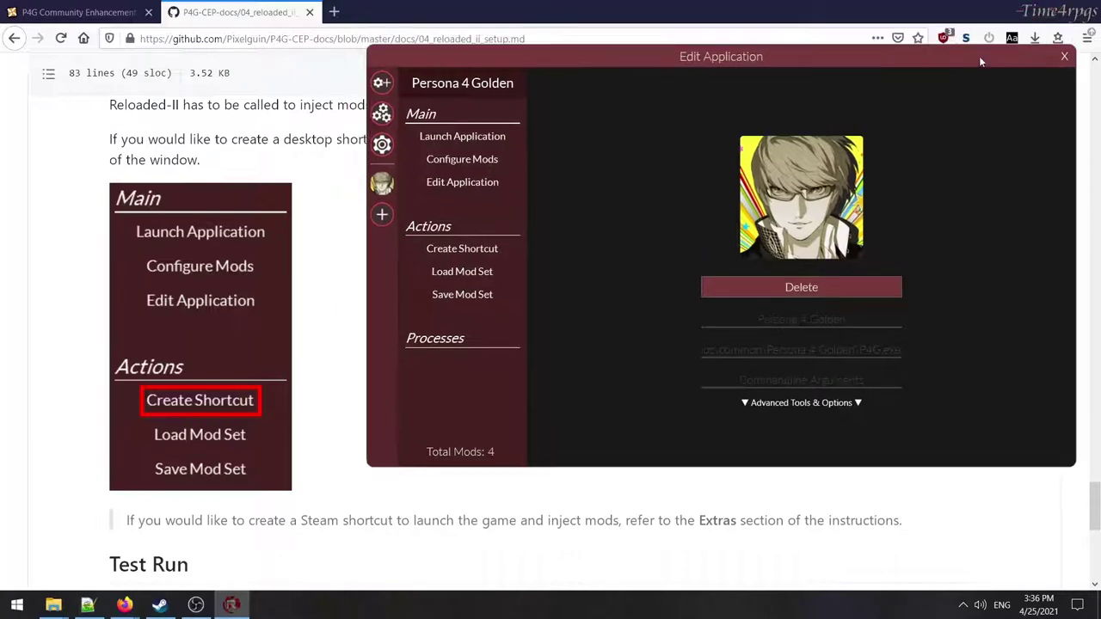
pyautogui.click(1015, 12)
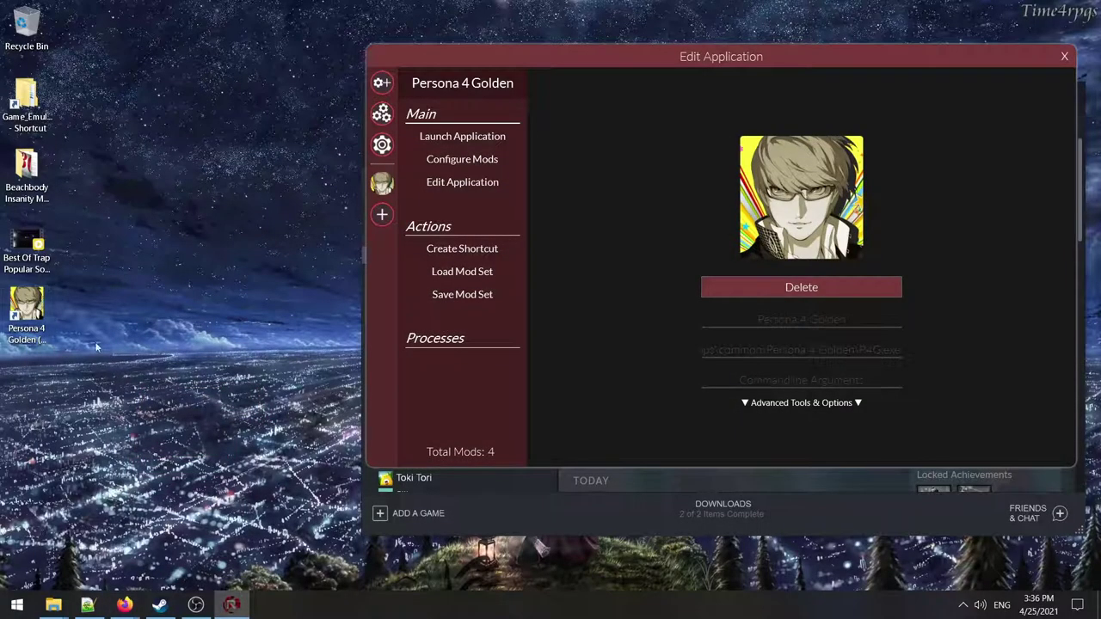
# Switch back to the guide in Firefox and read the Test Run section.
pyautogui.moveTo(125, 605)
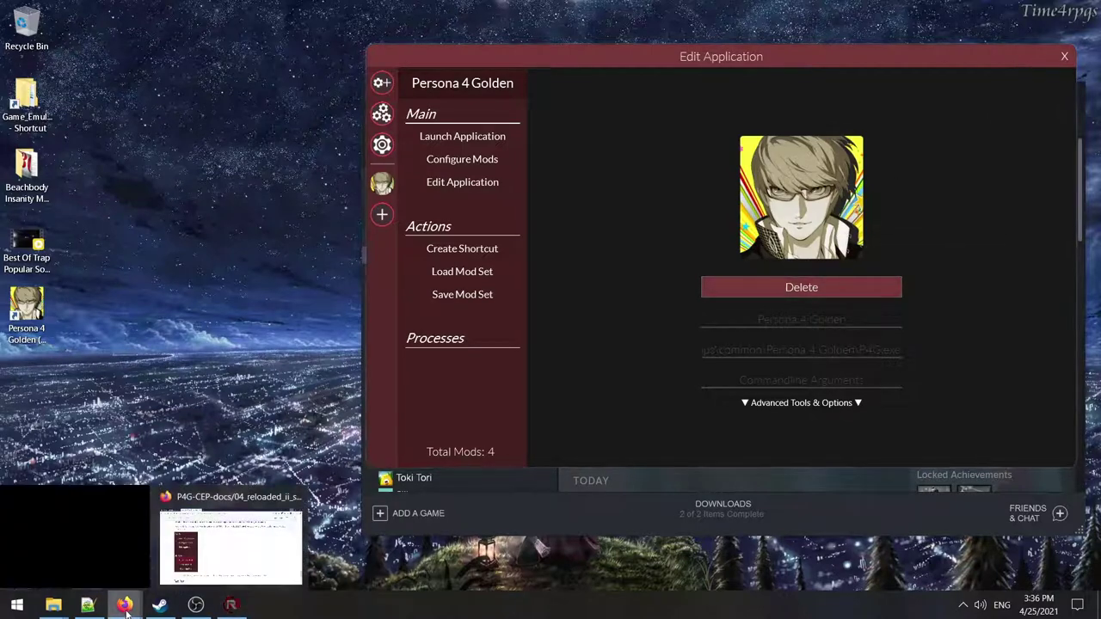
pyautogui.click(207, 564)
pyautogui.scroll(-3, 633, 386)
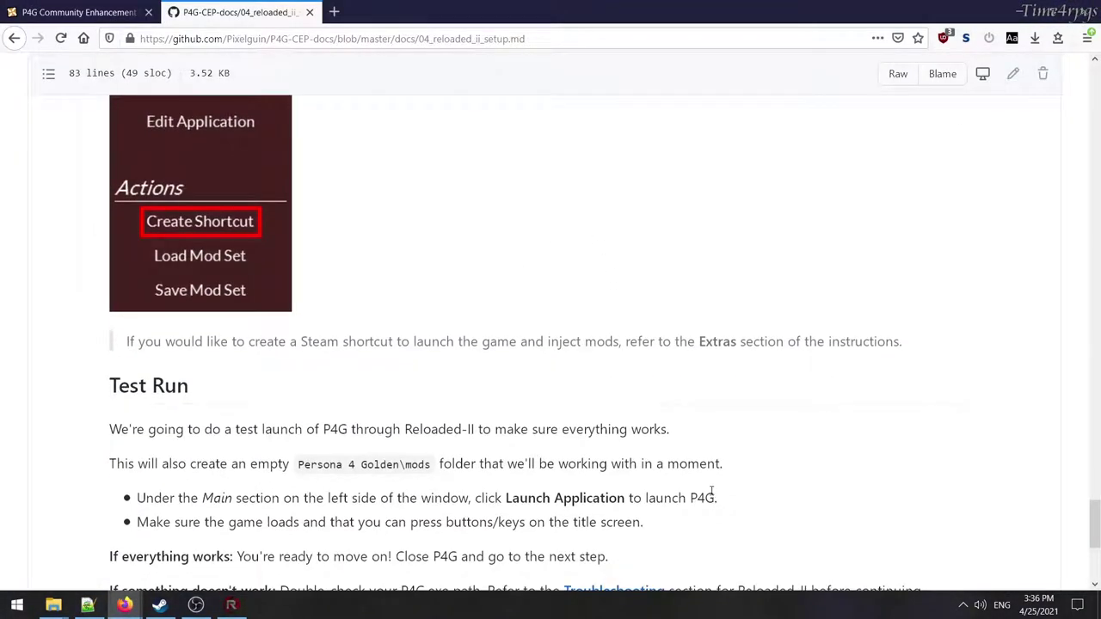
pyautogui.scroll(-1, 686, 492)
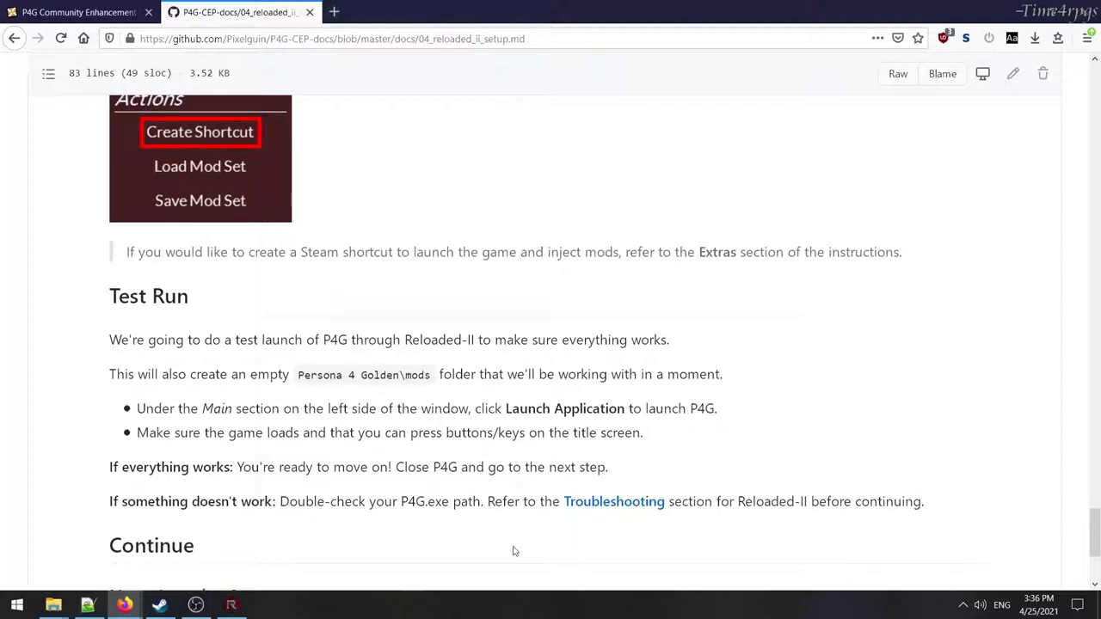
# Test-launch Persona 4 Golden from Reloaded-II and allow Onova.Updater network access in the Privatefirewall alert.
pyautogui.click(231, 605)
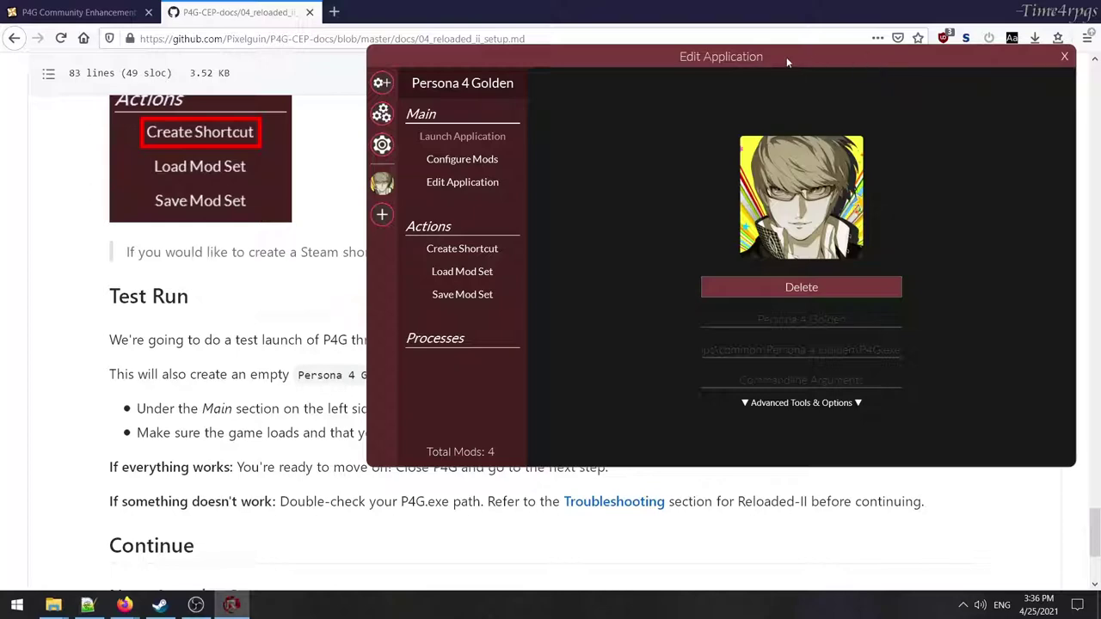
pyautogui.moveTo(786, 56); pyautogui.dragTo(1100, 74)
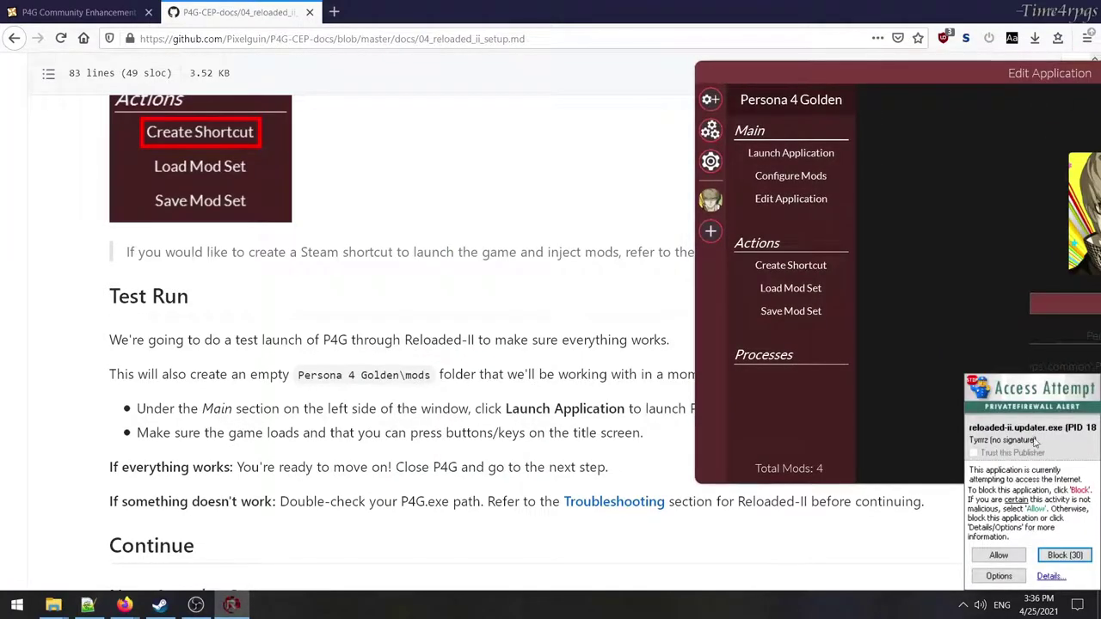
pyautogui.click(1058, 578)
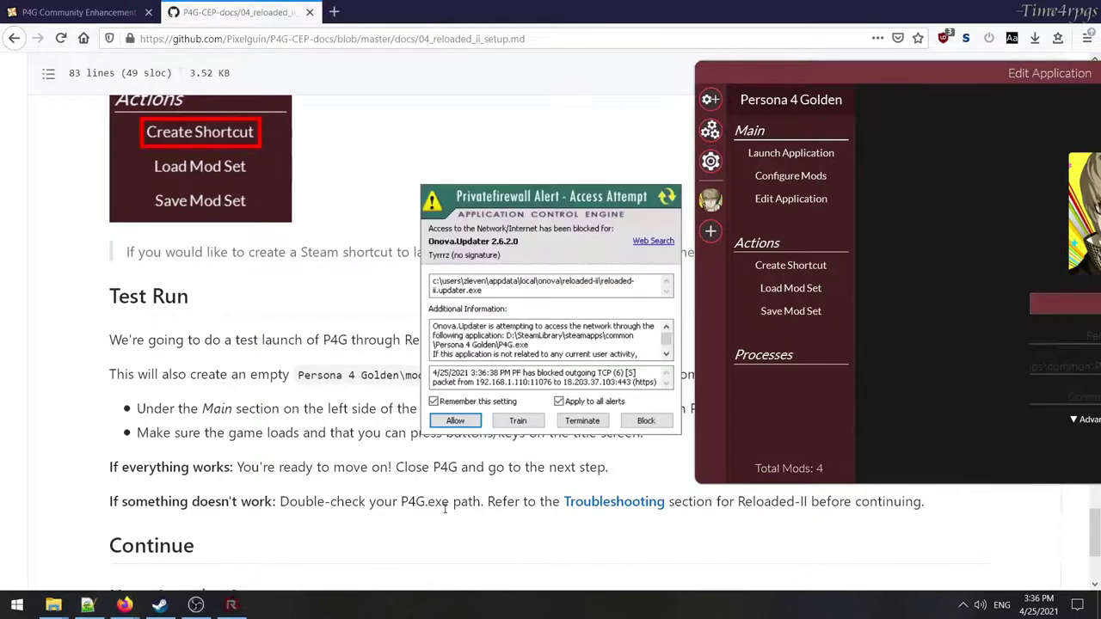
pyautogui.click(455, 420)
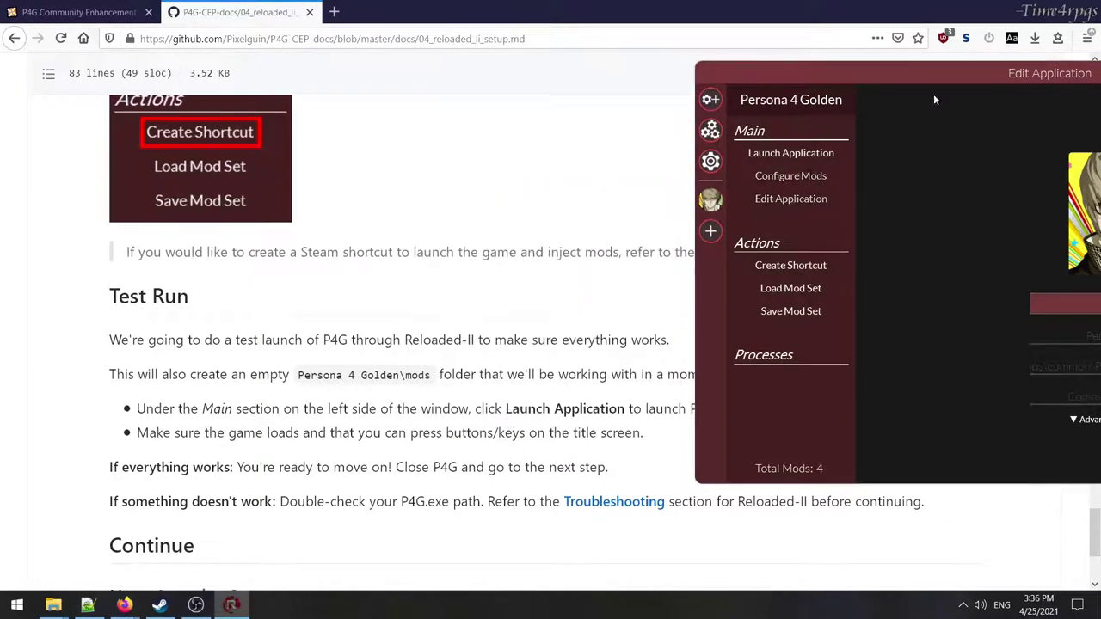
pyautogui.moveTo(936, 76); pyautogui.dragTo(1100, 77)
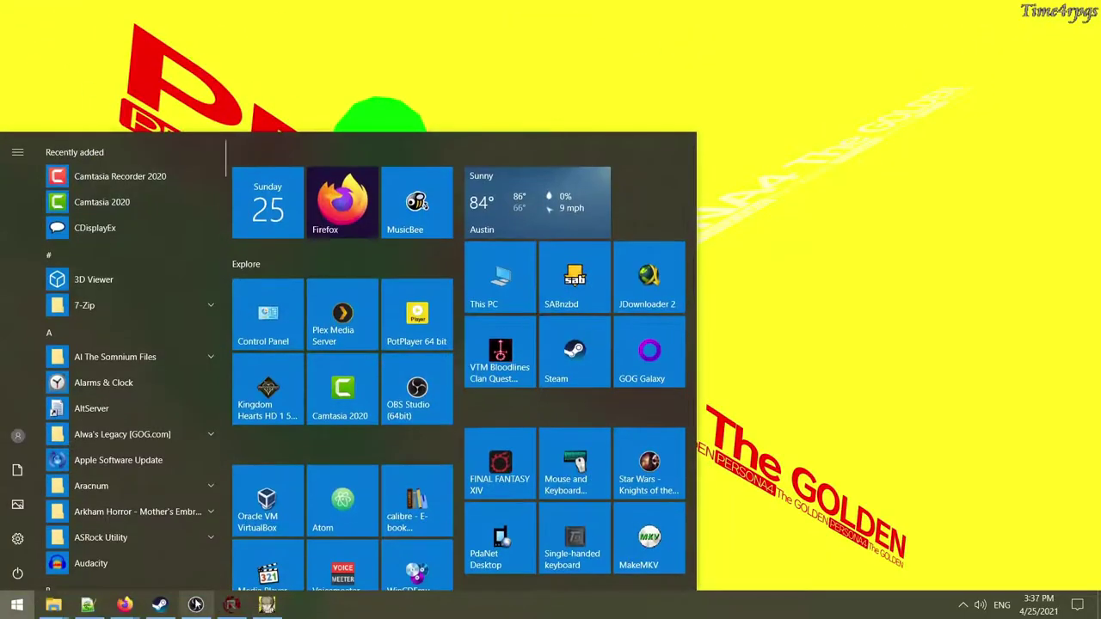
# Switch from the running game back to the guide's Test Run section in Firefox.
pyautogui.moveTo(125, 606)
pyautogui.click(257, 545)
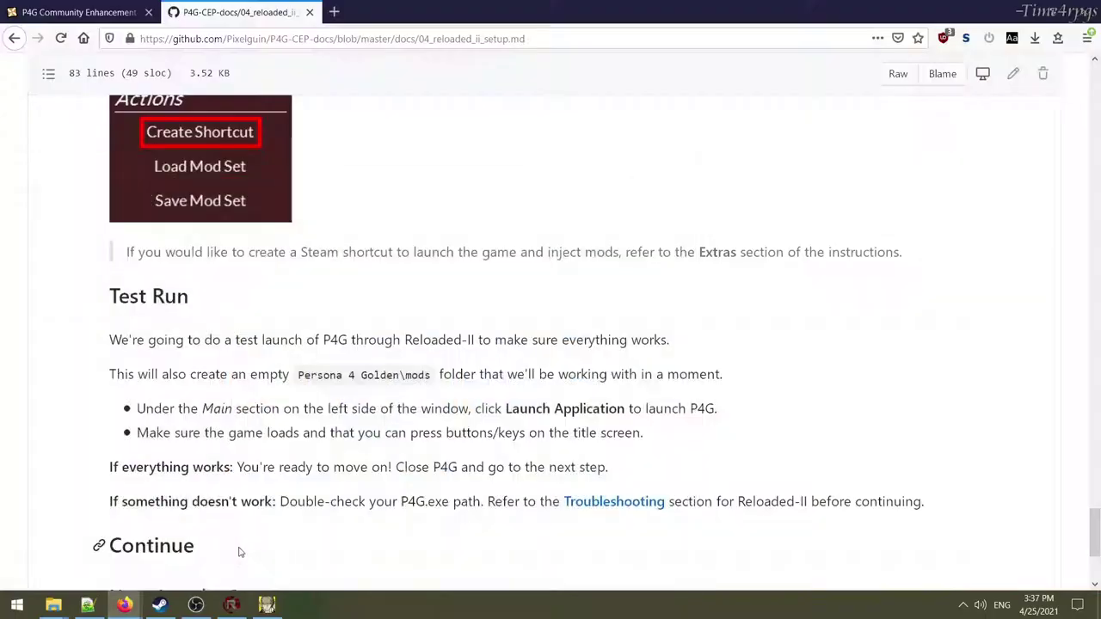